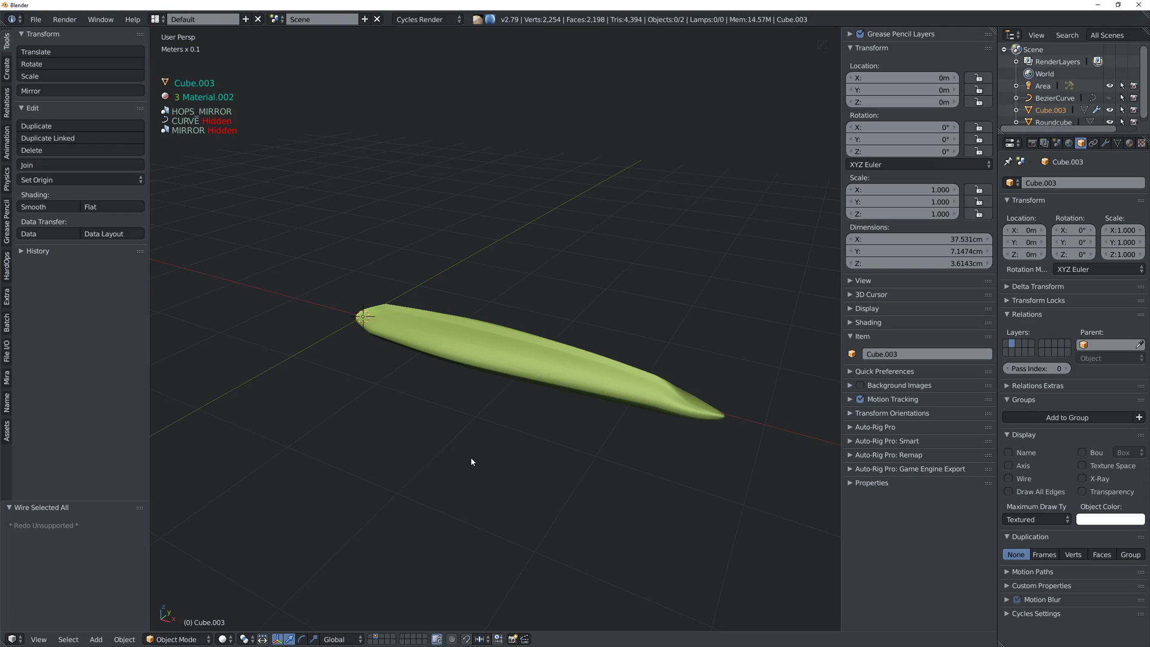
middle_drag(440, 395, 442, 384)
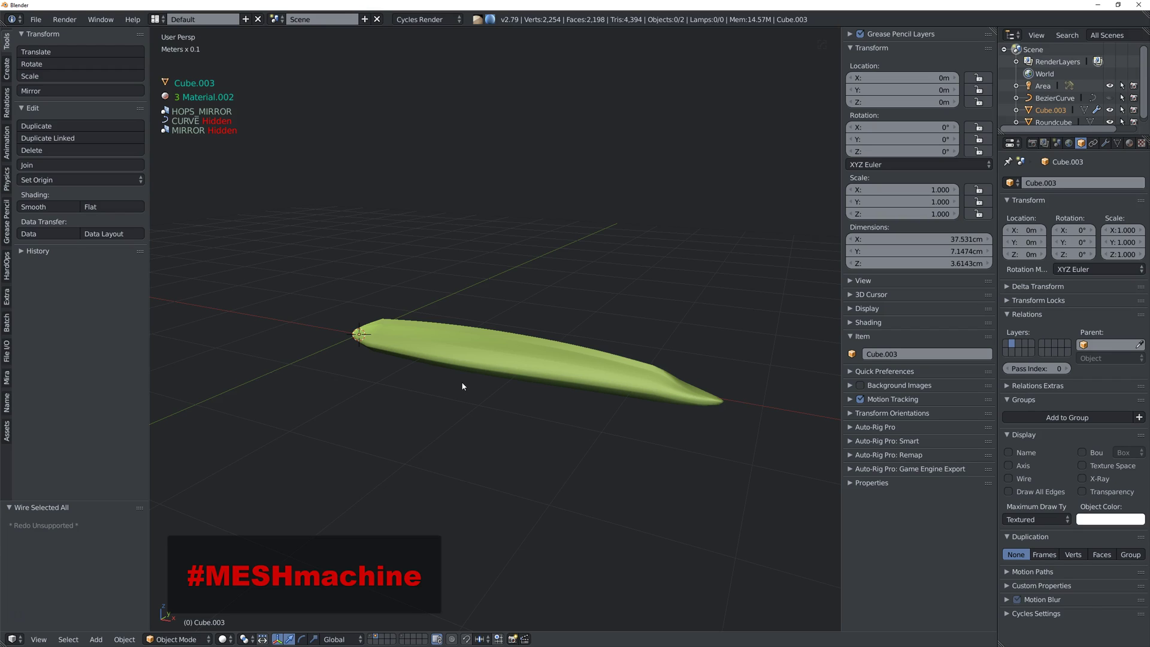
middle_drag(463, 376, 463, 389)
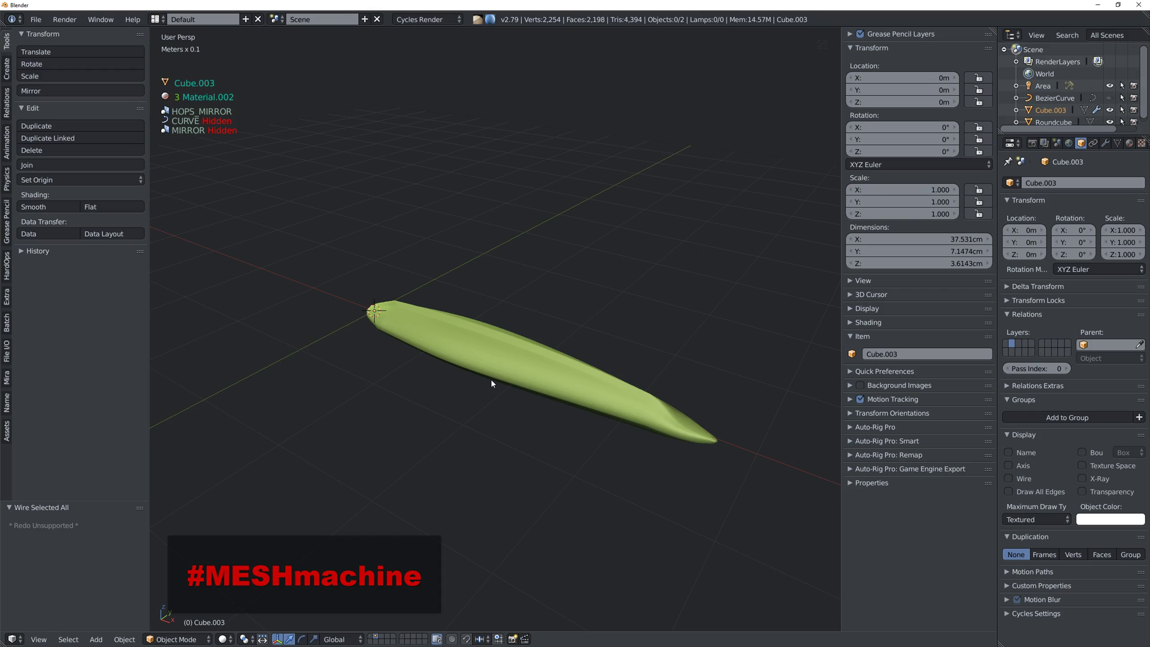
middle_drag(490, 379, 520, 397)
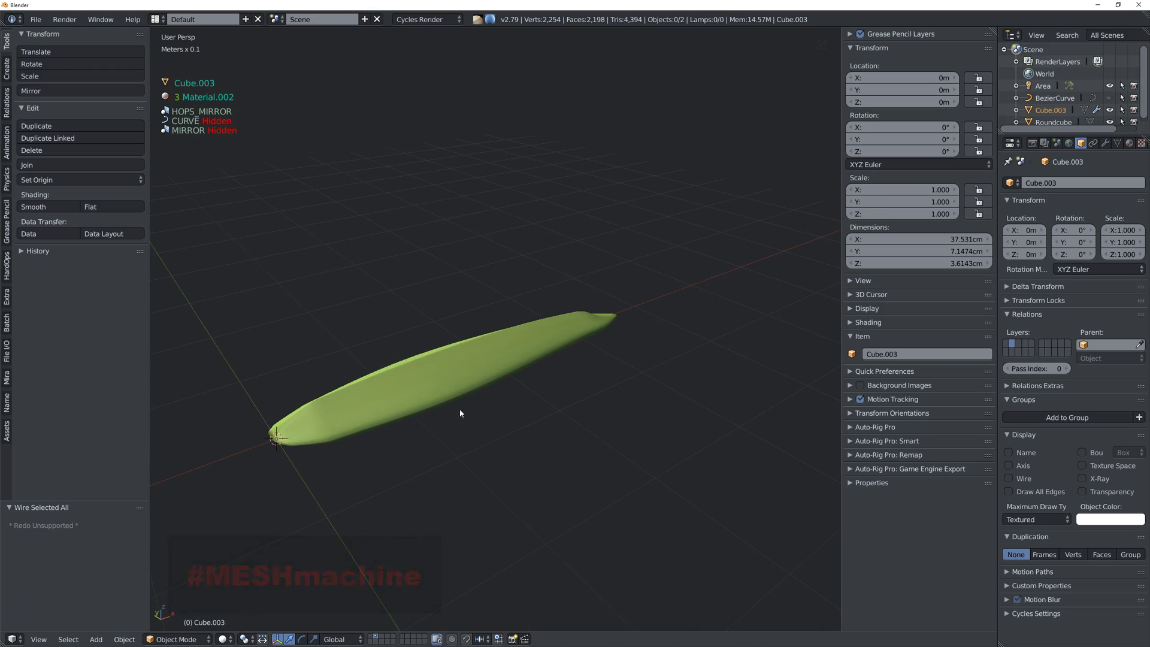
middle_drag(451, 405, 523, 387)
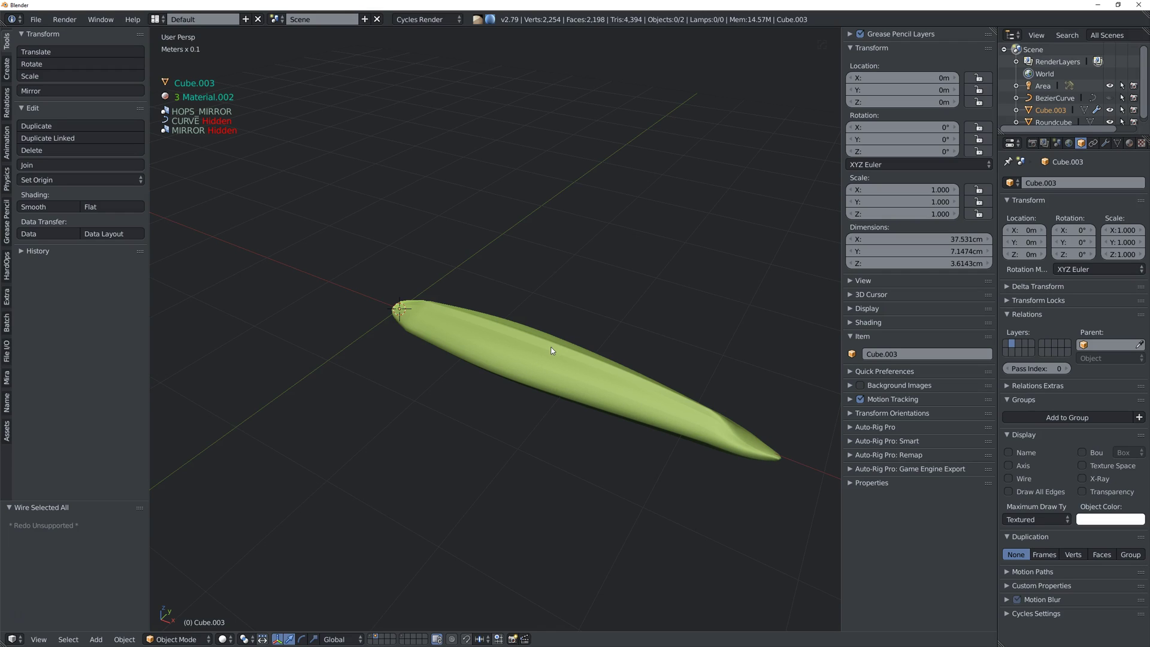
middle_drag(534, 361, 530, 364)
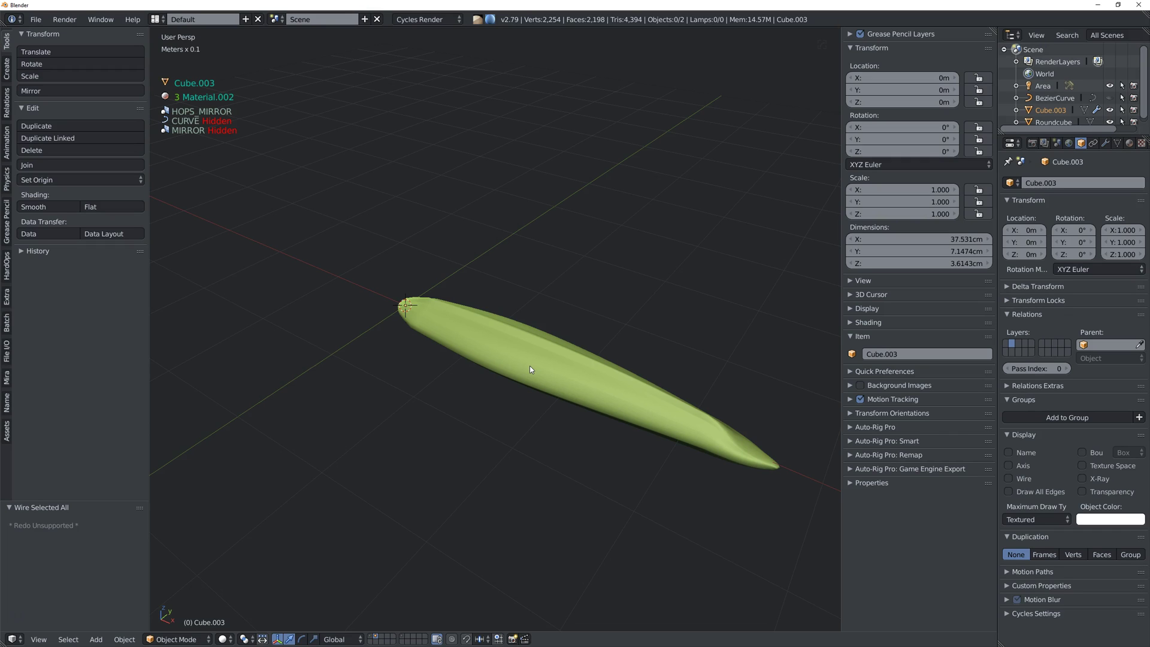
middle_drag(530, 368, 531, 374)
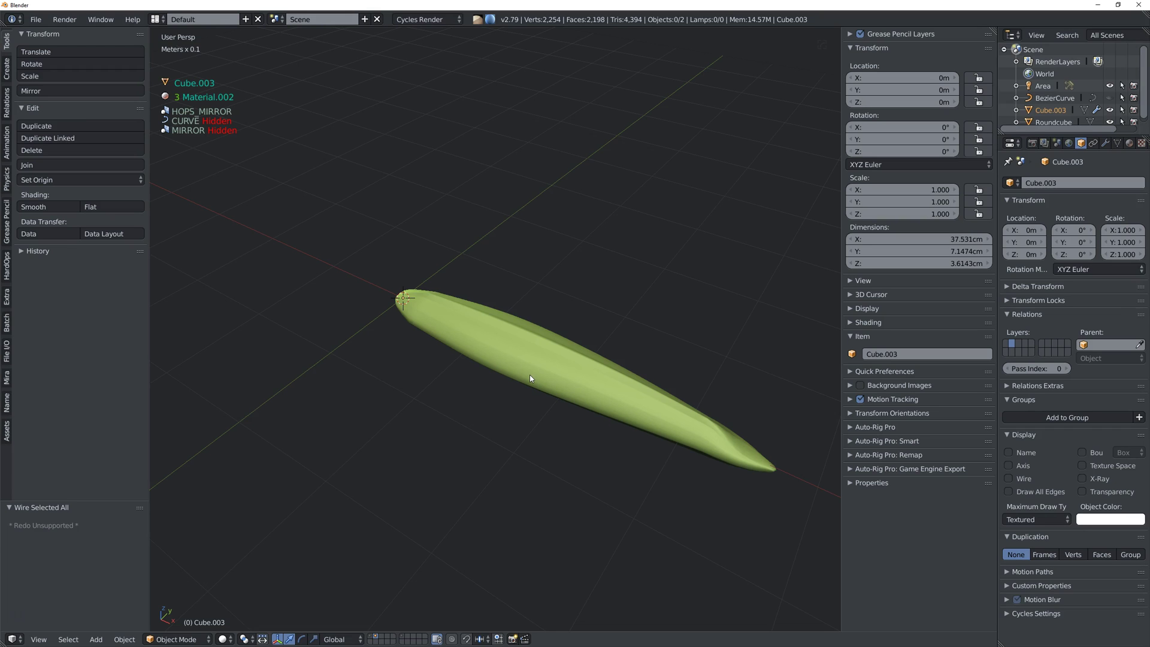
Select the green mesh and display its wireframe with all edges drawn.
middle_drag(509, 339, 544, 342)
click(541, 364)
key(z)
click(599, 362)
mouse_move(598, 361)
middle_down()
mouse_move(444, 403)
mouse_move(515, 399)
mouse_move(486, 381)
mouse_move(630, 379)
mouse_move(541, 415)
mouse_move(601, 380)
mouse_move(626, 324)
mouse_move(645, 364)
mouse_move(620, 410)
mouse_move(642, 367)
mouse_move(593, 379)
mouse_move(577, 358)
middle_up()
middle_drag(460, 404, 457, 486)
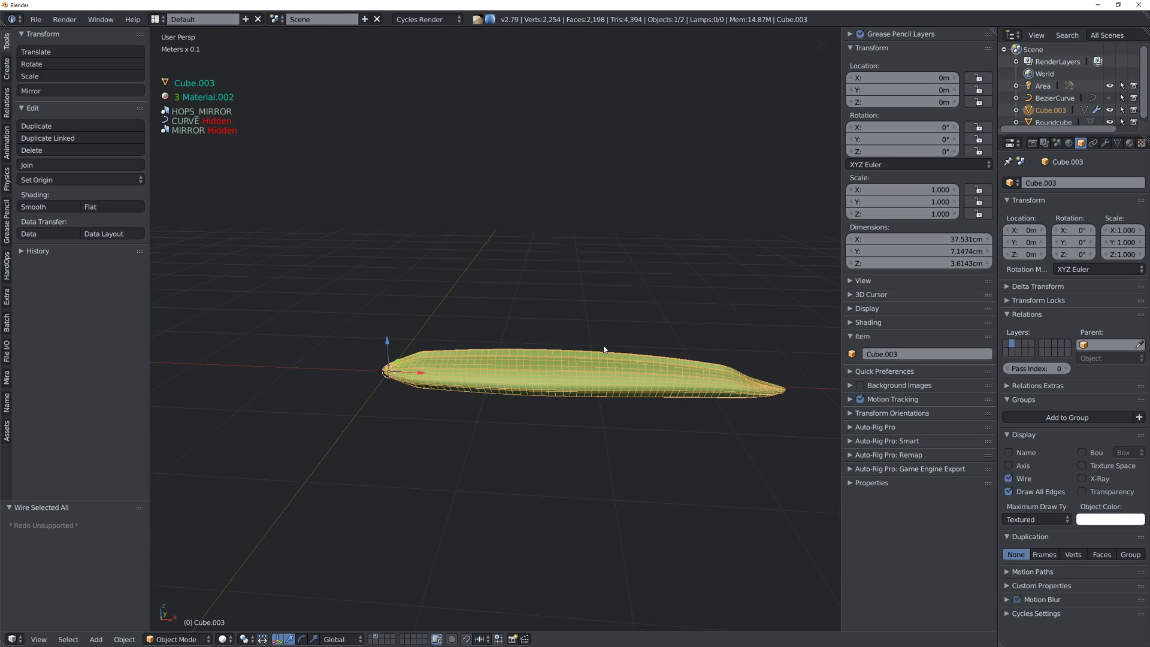
middle_drag(474, 380, 514, 329)
middle_drag(591, 362, 540, 313)
middle_drag(511, 415, 539, 382)
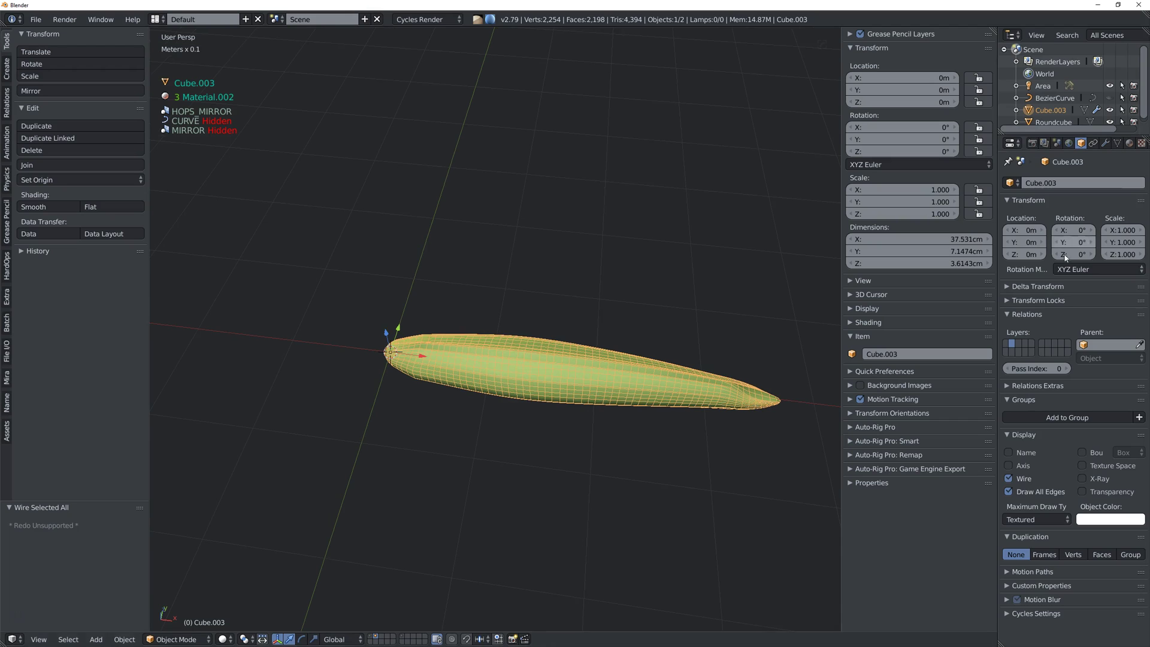
Show the mesh's modifiers in a wider properties area and turn on the Curve modifier's viewport display.
click(1105, 143)
drag(997, 206, 901, 203)
click(1053, 200)
click(1053, 200)
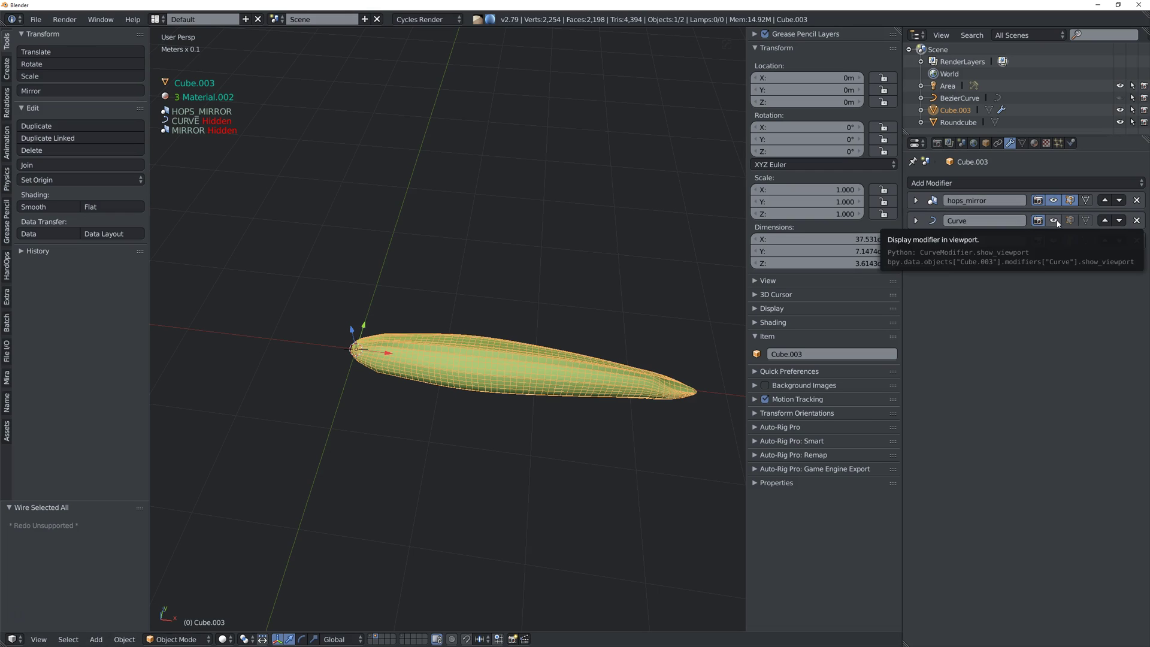
click(1053, 220)
middle_drag(627, 331, 634, 239)
Enlarge the scene object list, then select the hidden BezierCurve and make it visible.
click(921, 111)
click(921, 110)
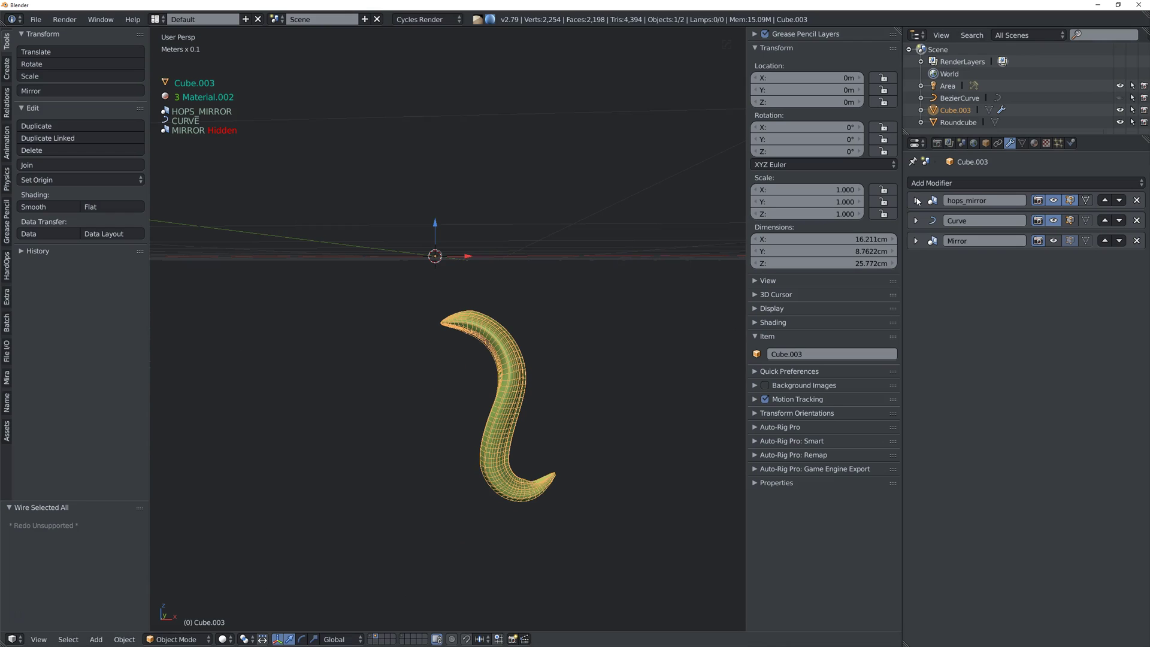
drag(965, 137, 962, 216)
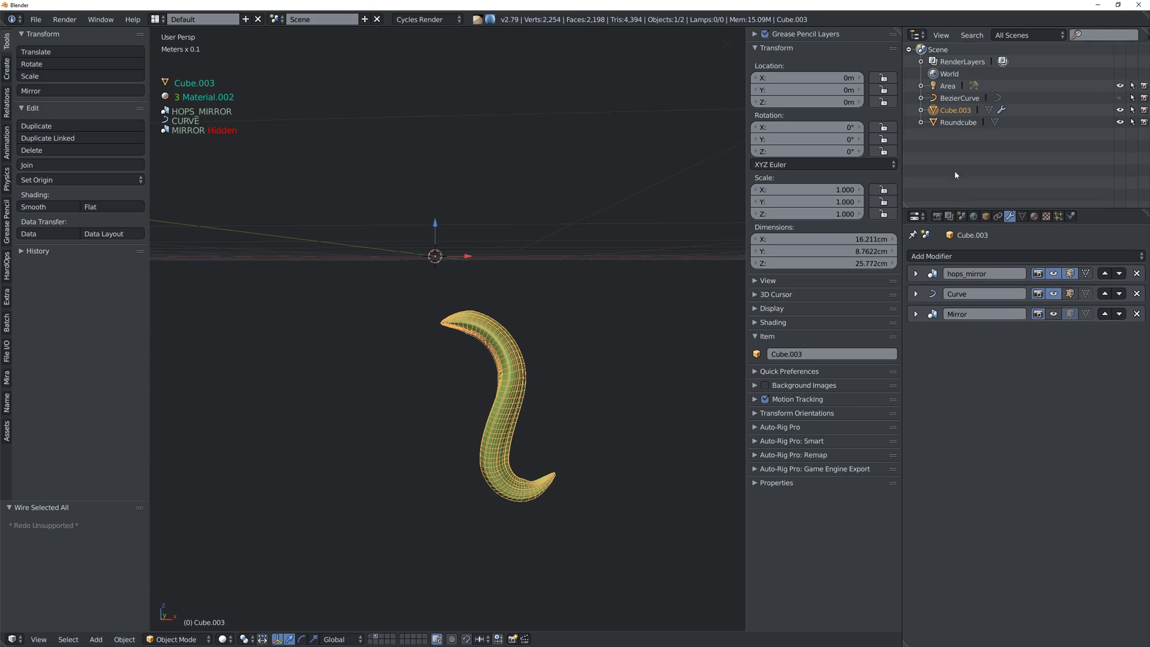
click(960, 98)
middle_drag(635, 254, 537, 272)
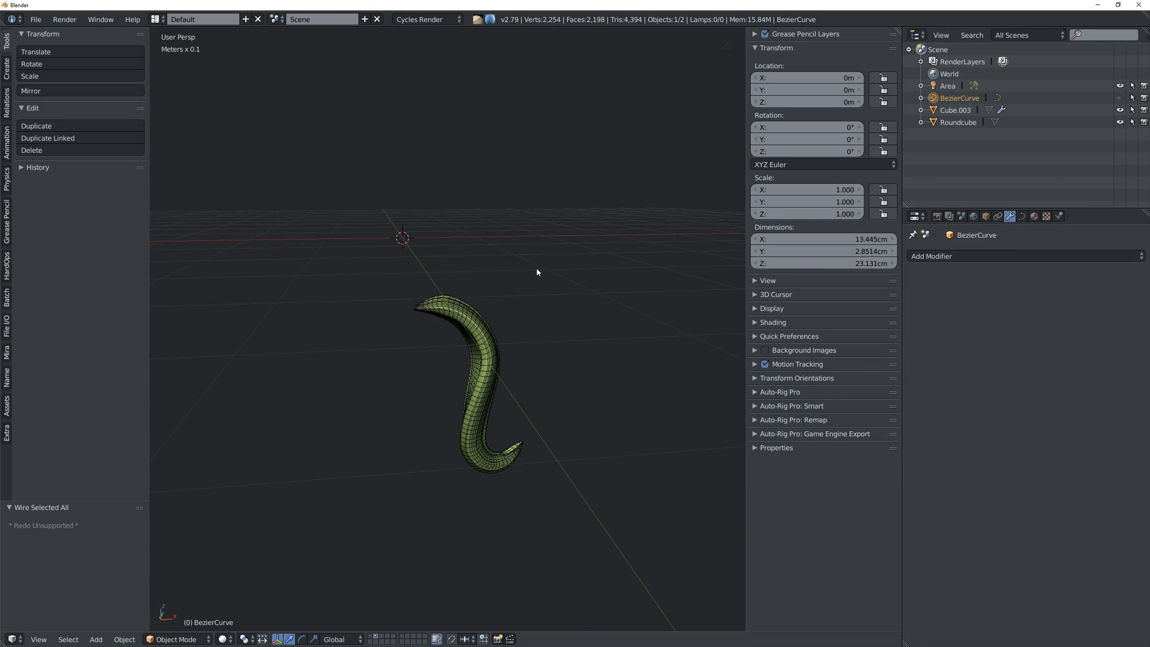
middle_drag(562, 345, 546, 351)
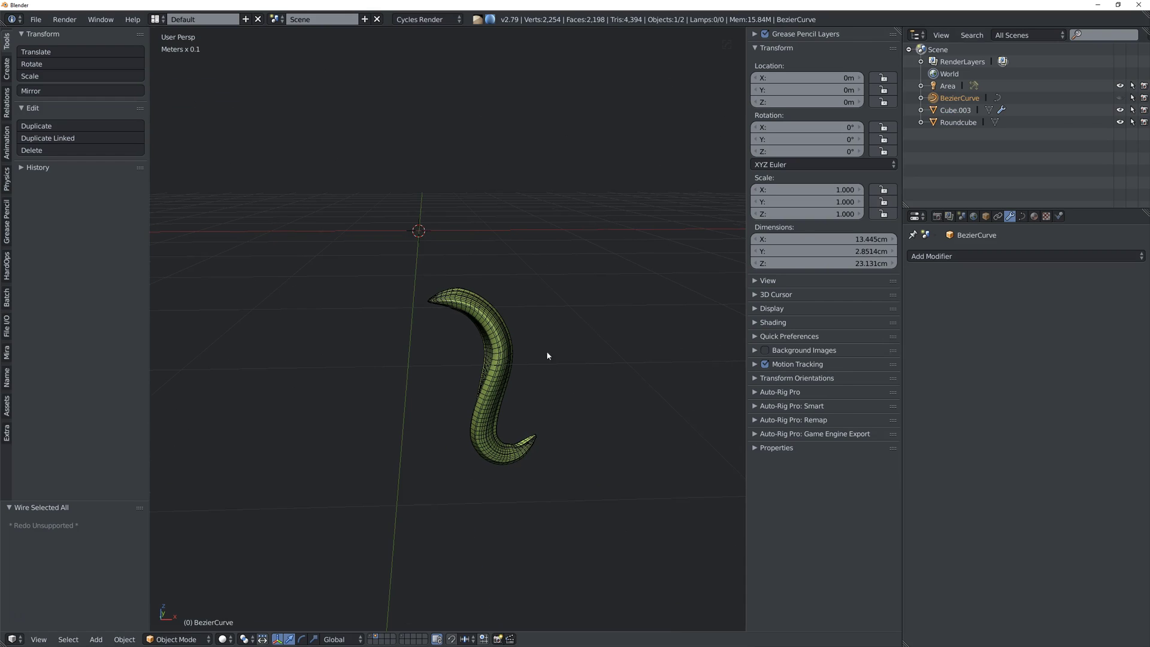
click(1118, 98)
Edit BezierCurve in front orthographic view and move all its control points up 33 cm along Z.
middle_drag(452, 271, 526, 318)
key(KP_5)
key(KP_1)
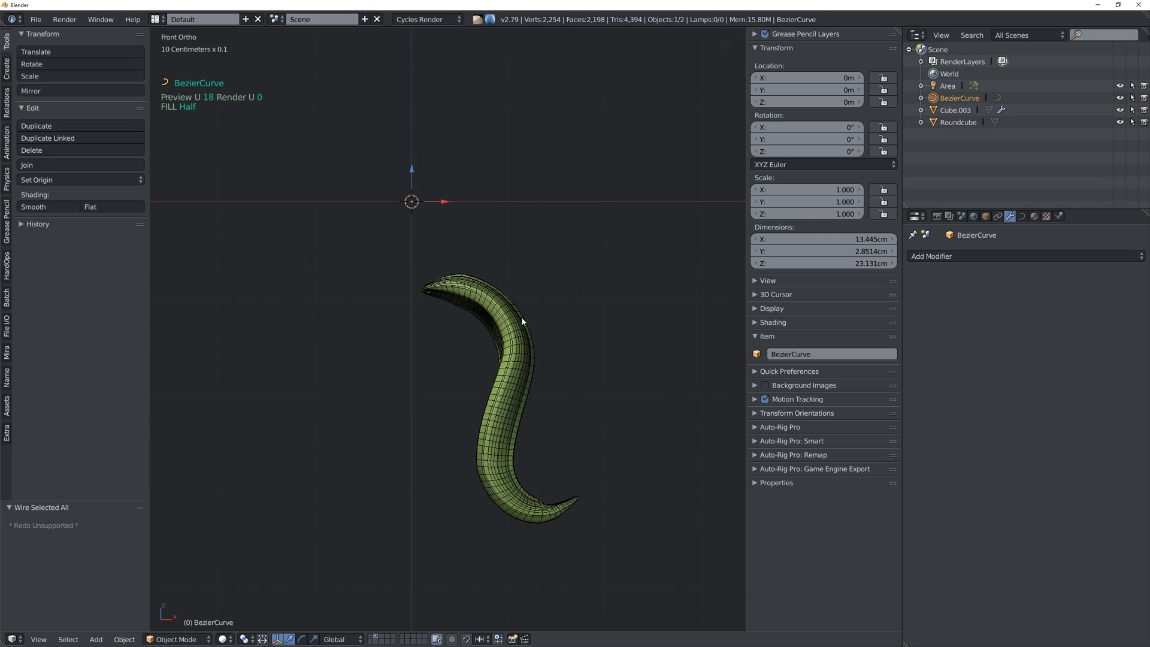
scroll(523, 330, down, 3)
key(Tab)
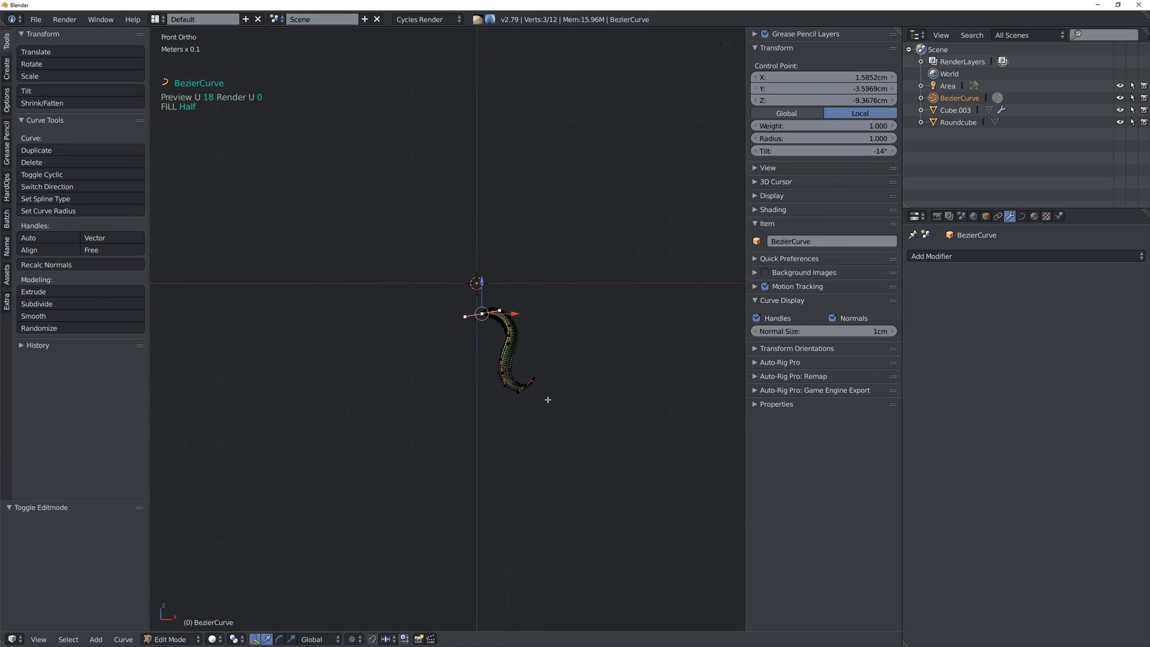
key(a)
key(a)
key(g)
key(z)
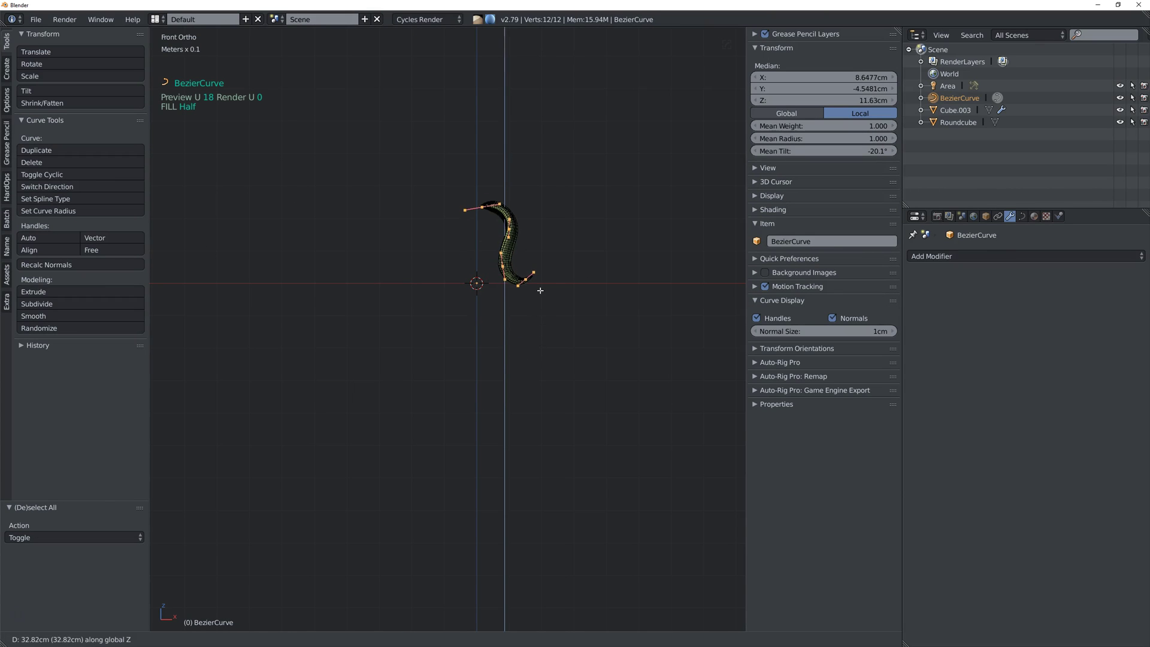
click(539, 288)
In top view, rotate all curve points about -56 degrees, move them -3.76 cm in X and 9.6 cm in Y, and finish editing.
scroll(510, 228, up, 4)
middle_drag(510, 229, 536, 277)
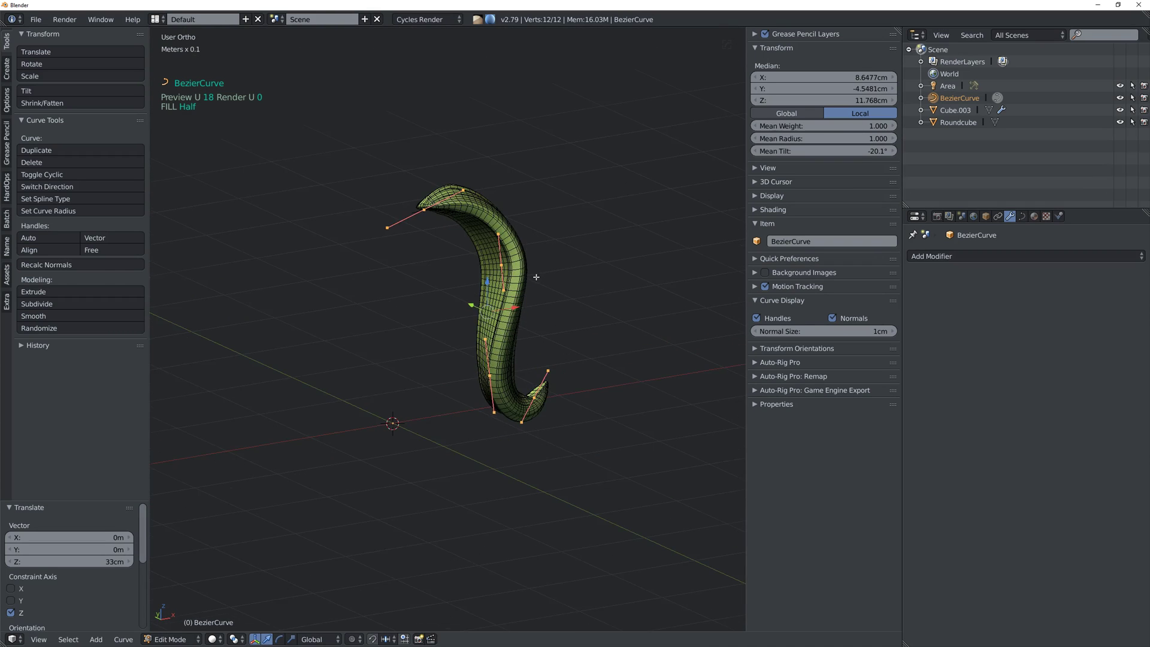
key(KP_7)
key(r)
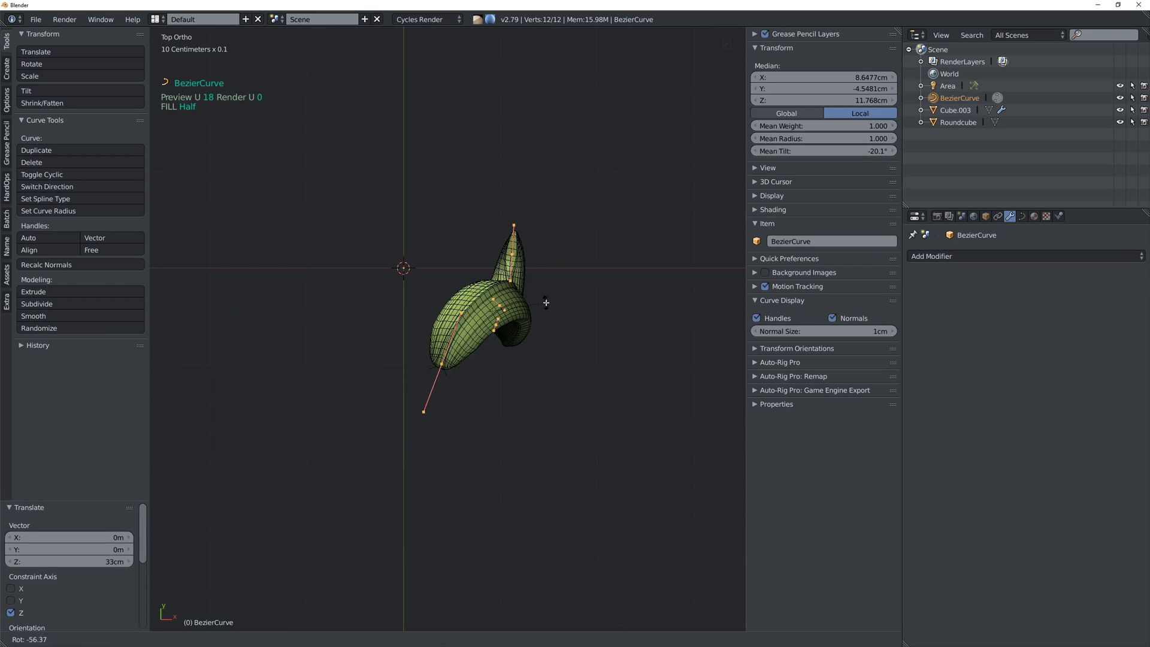
click(537, 254)
key(g)
click(508, 198)
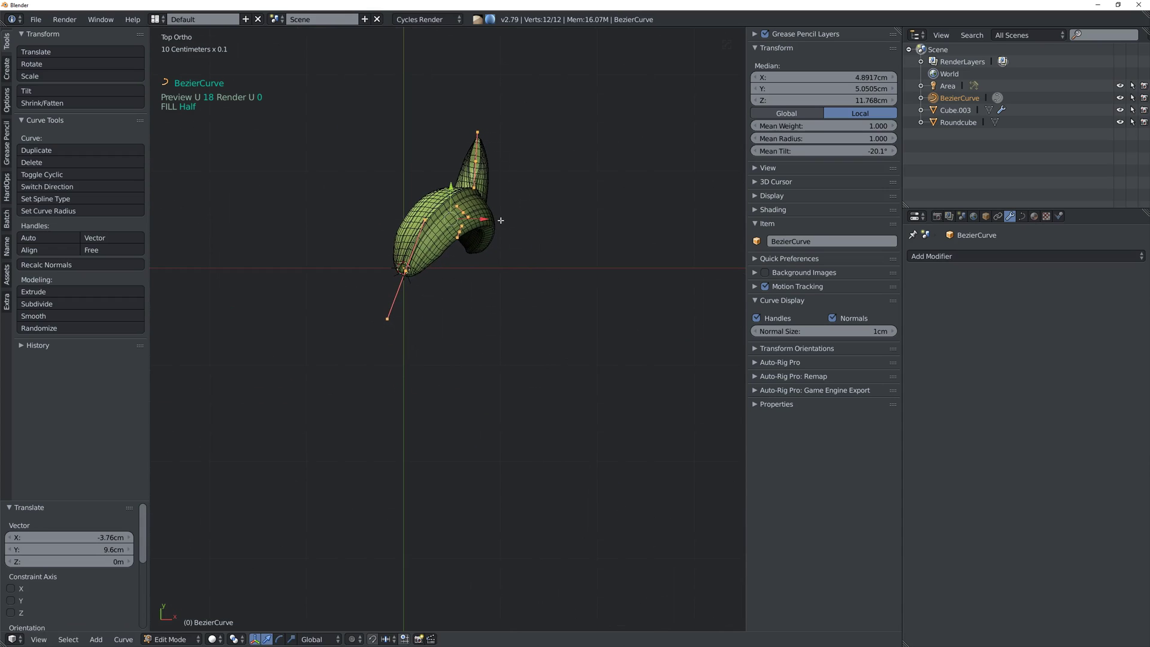
middle_drag(501, 221, 479, 179)
key(Tab)
Apply the hops_mirror modifier on the green mesh and remove its Mirror modifier.
middle_drag(474, 246, 565, 253)
right_click(464, 189)
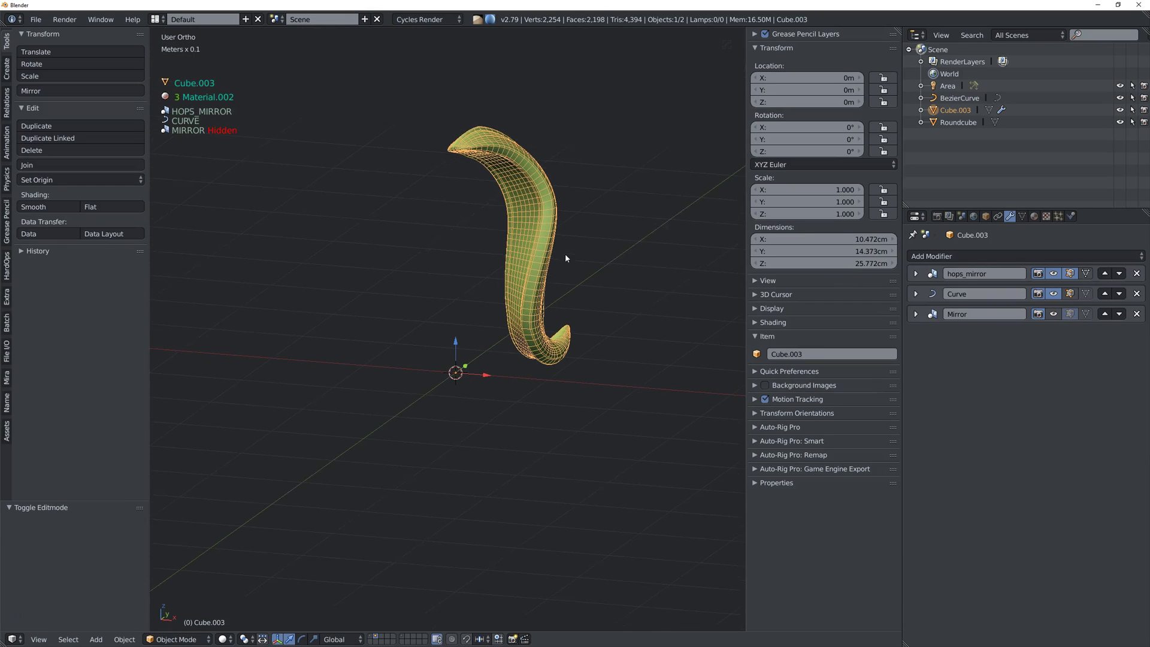
click(915, 274)
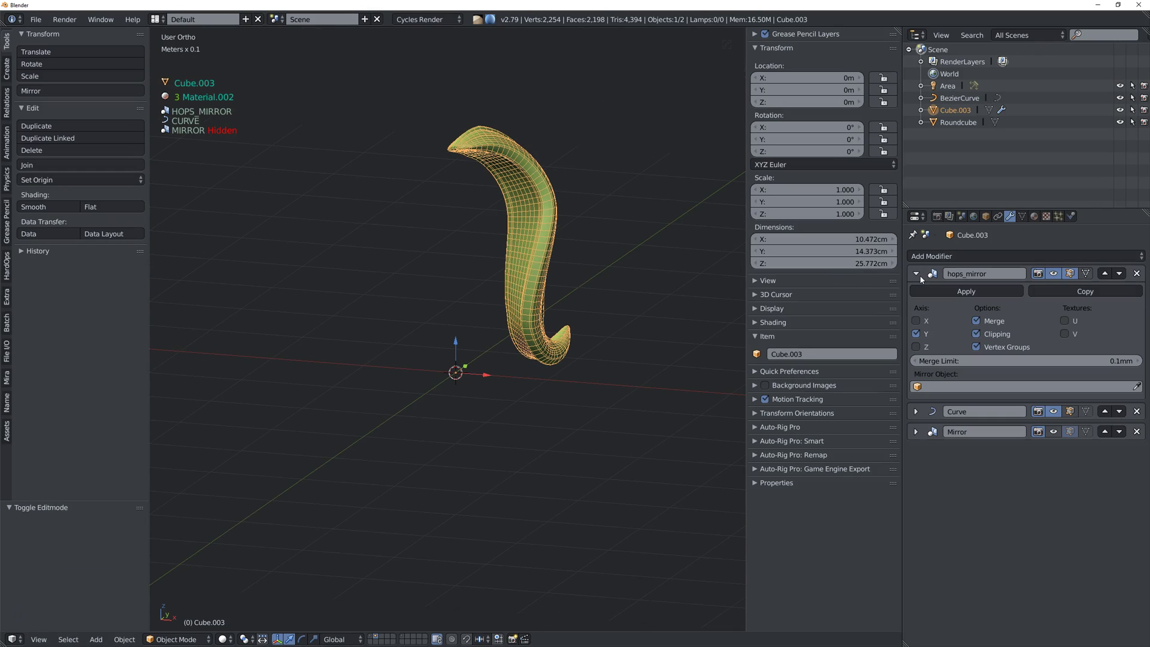
click(974, 293)
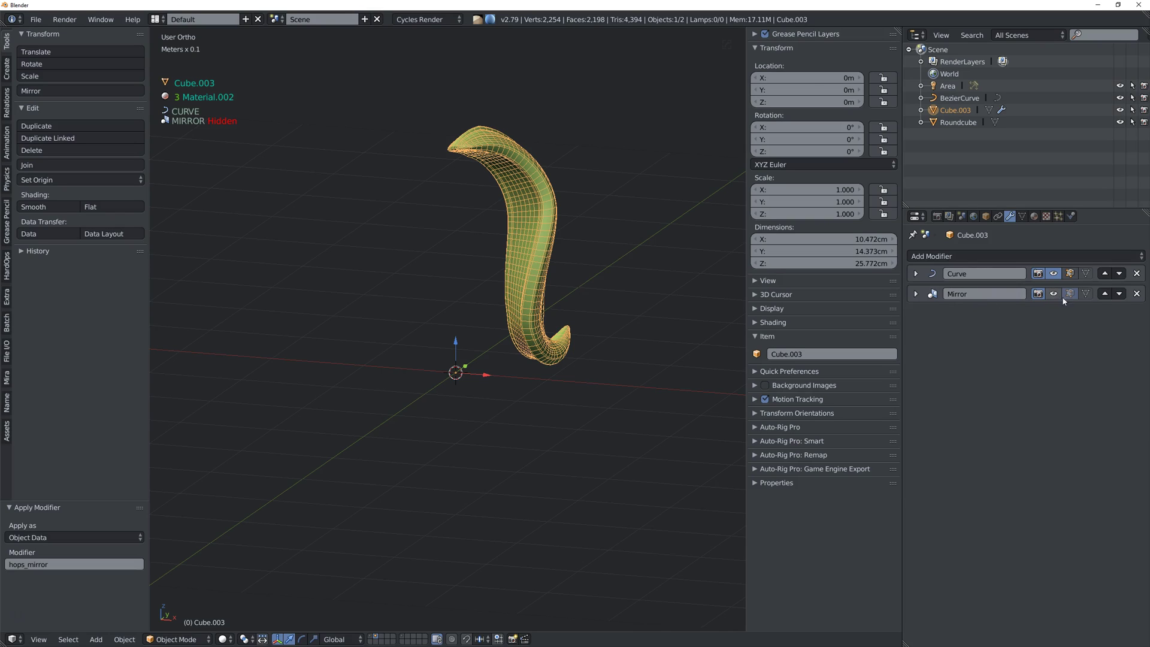
click(1136, 294)
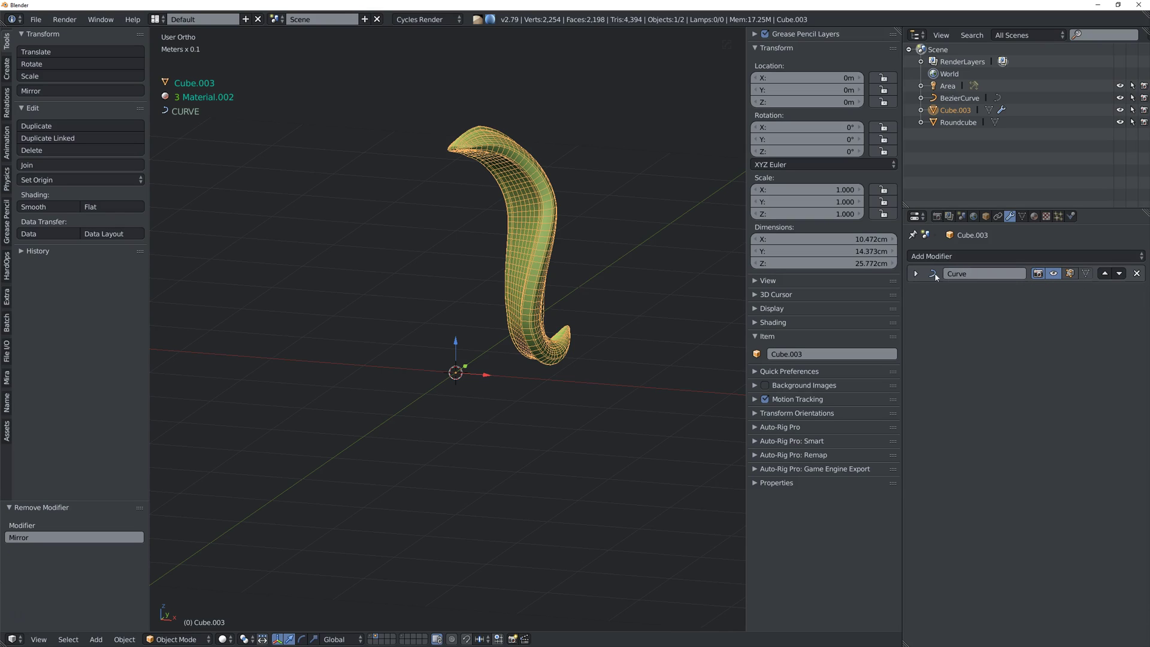
Turn off the Curve modifier's viewport display and hide the BezierCurve object.
click(918, 275)
click(918, 275)
click(1053, 273)
middle_drag(577, 322, 610, 354)
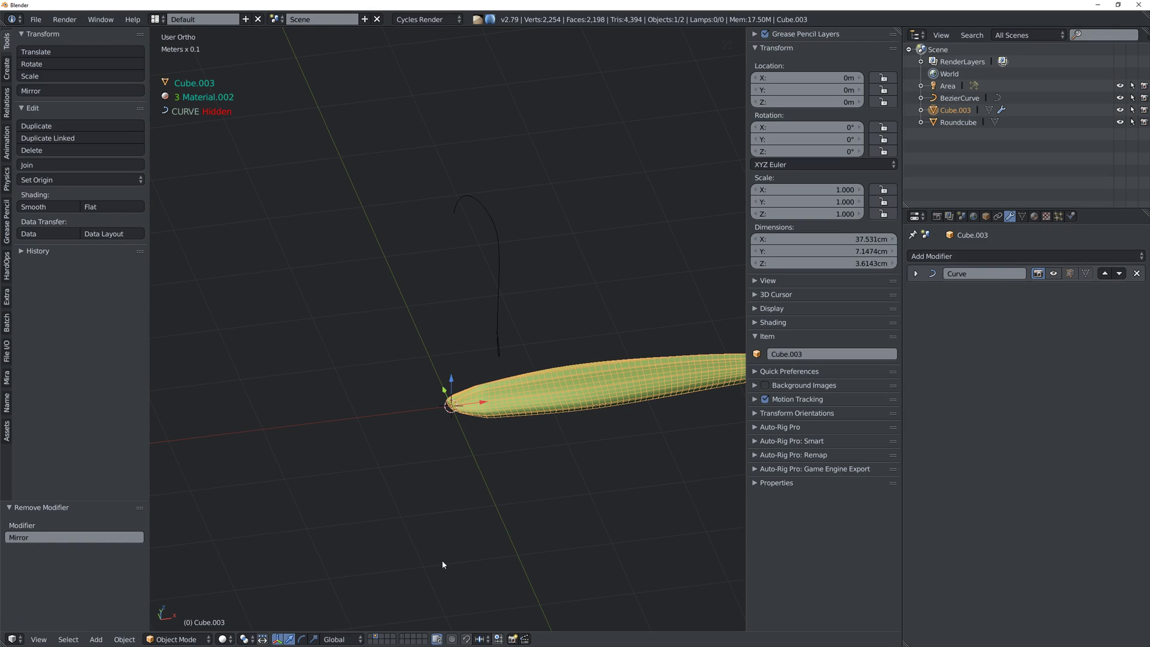
right_click(499, 354)
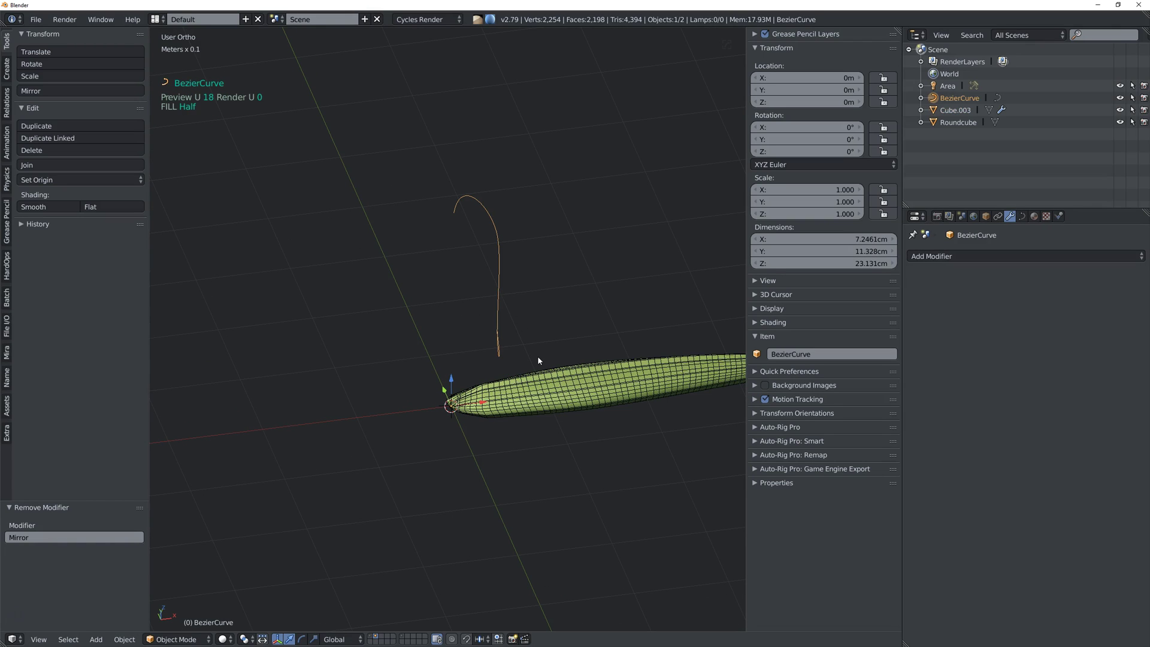
click(1120, 99)
middle_drag(587, 252, 532, 362)
Select the straightened green mesh and hide both viewport side panels.
right_click(648, 397)
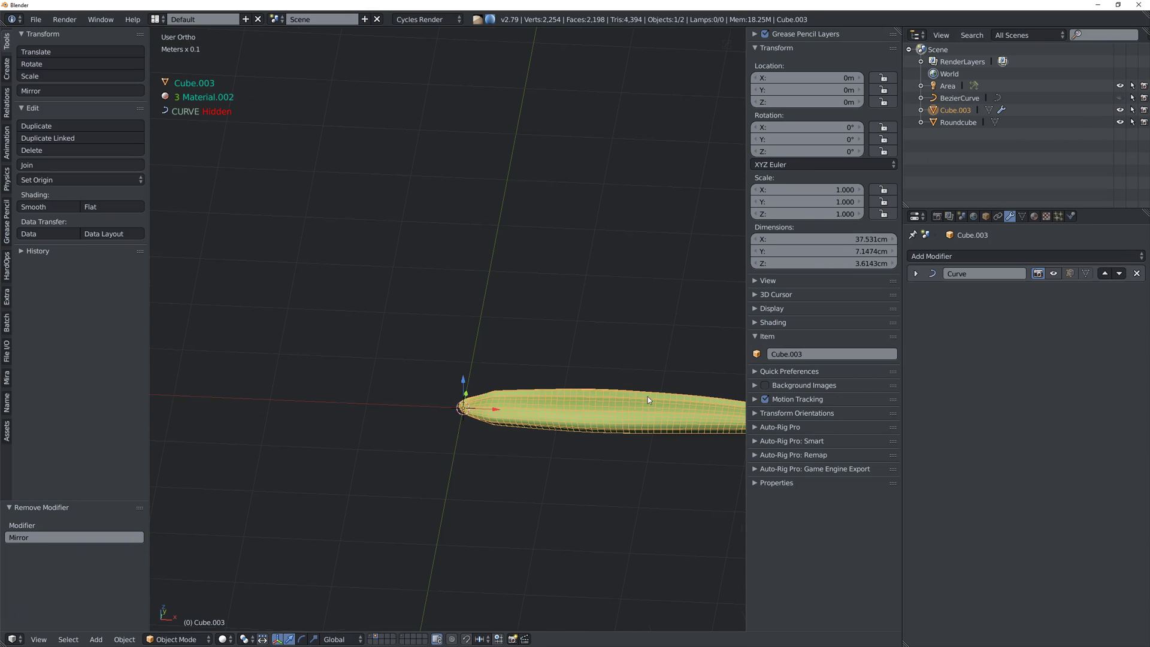
key(t)
key(n)
middle_drag(627, 403, 553, 361)
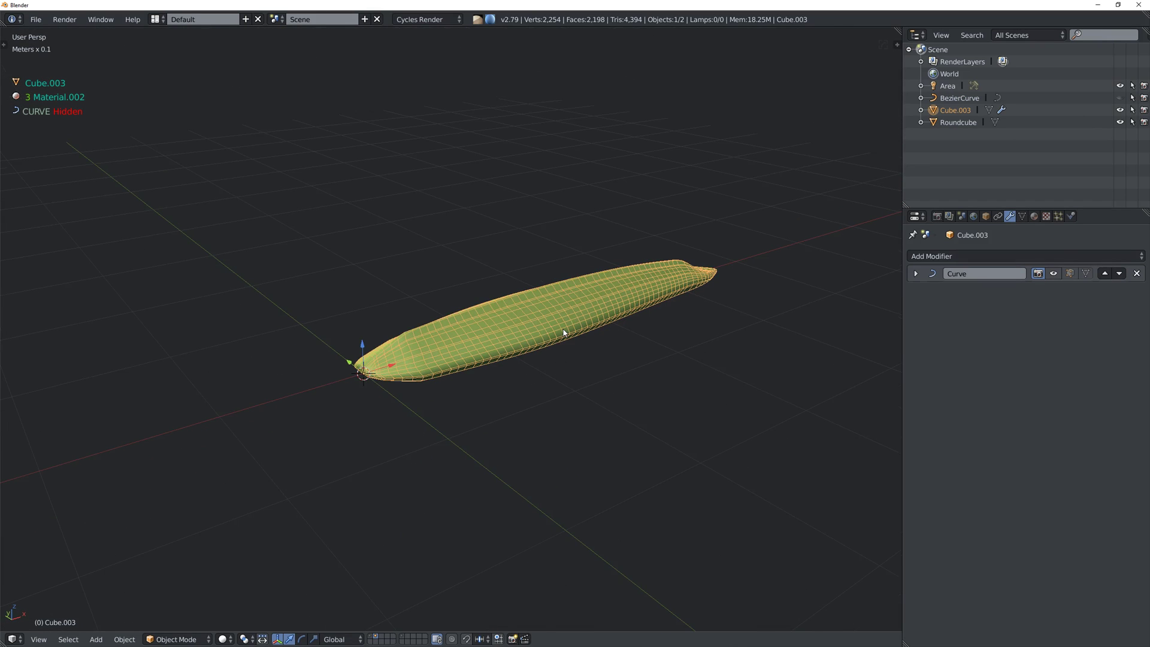
Examine the MESHmachine commands offered for the mesh in Object Mode.
key(y)
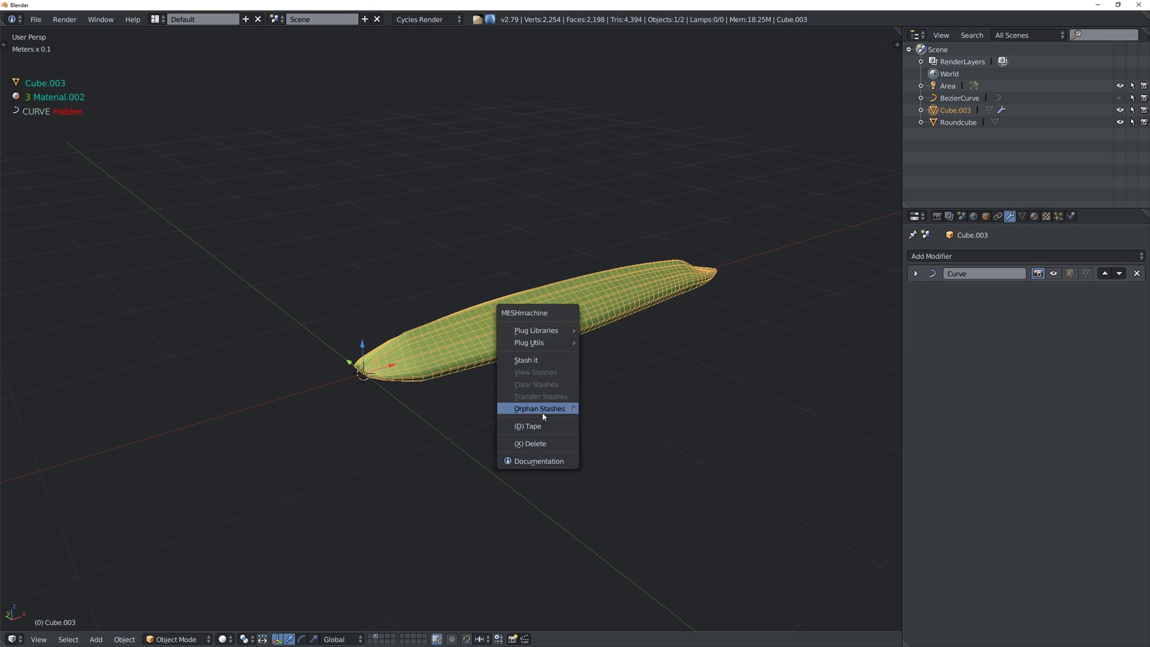
click(556, 361)
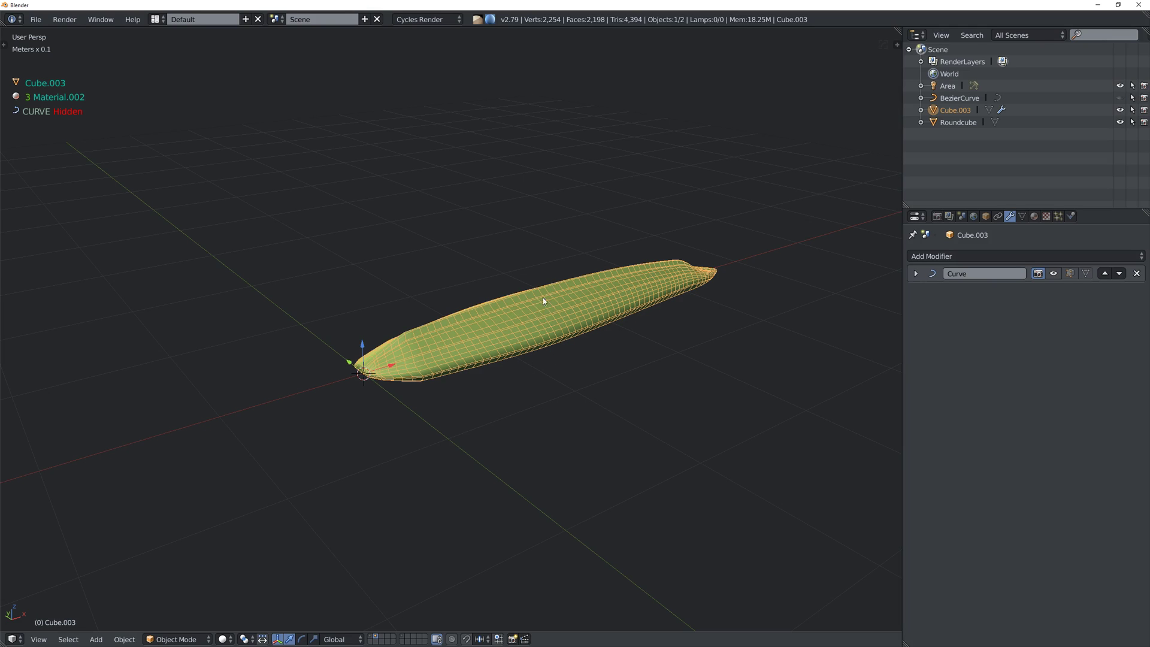
key(w)
key(Escape)
middle_drag(536, 306, 533, 316)
key(w)
key(Escape)
Examine the MESHmachine commands offered in Edit Mode, clear the vertex selection and return to Object Mode.
key(Tab)
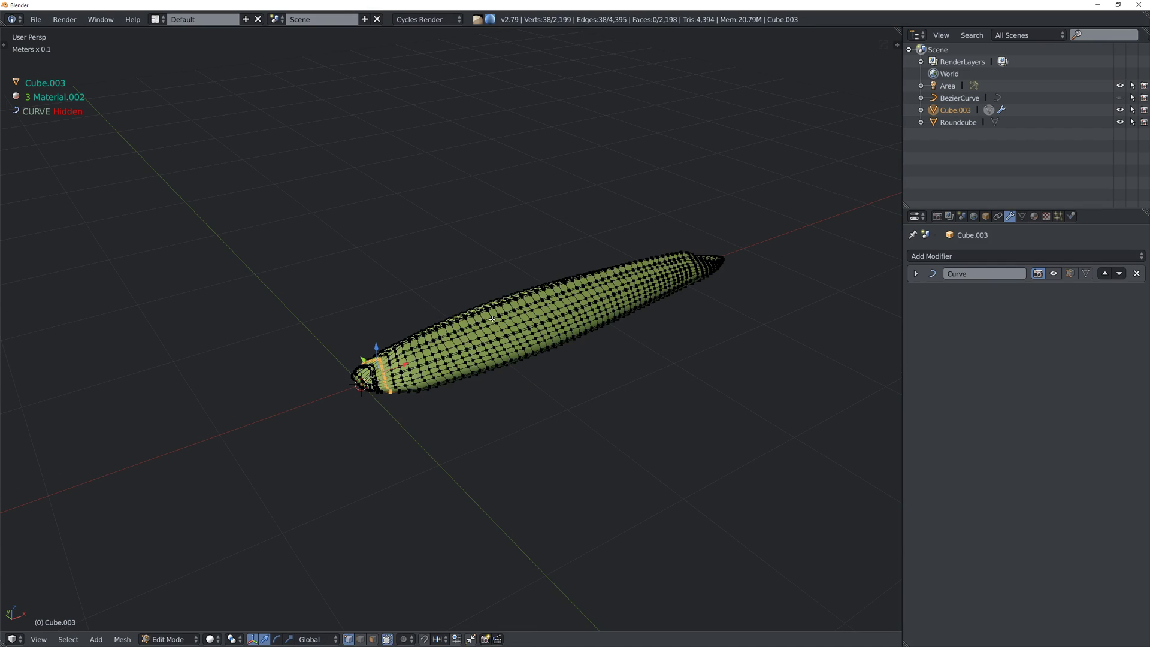
key(w)
mouse_move(492, 324)
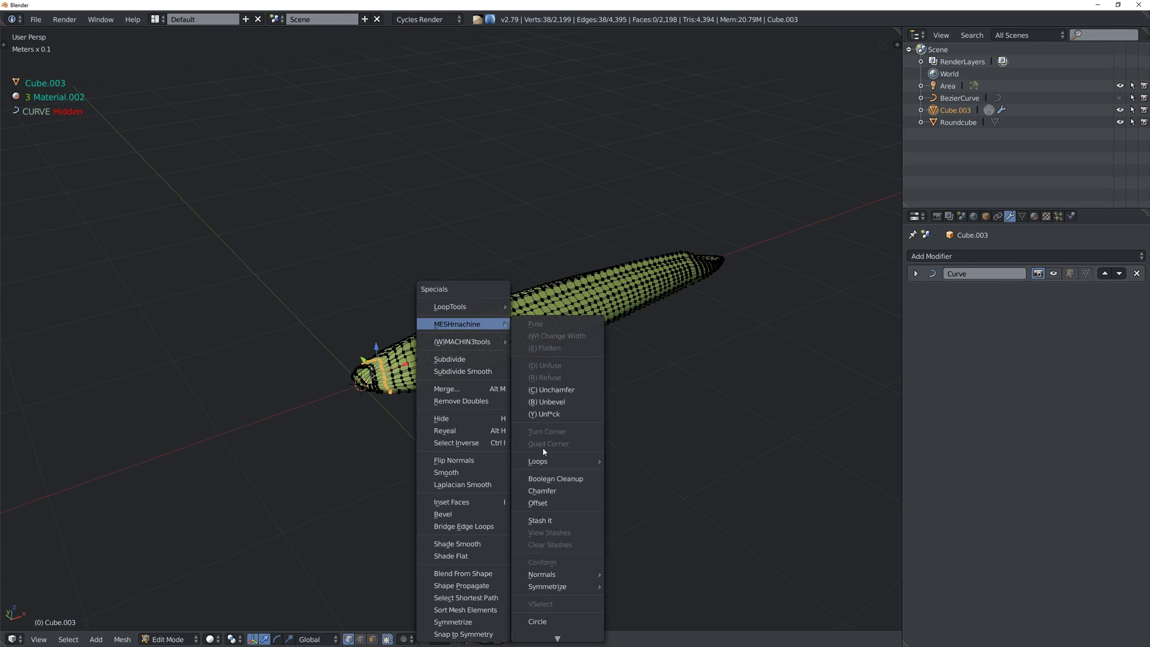
key(Escape)
key(a)
middle_drag(530, 299, 468, 338)
key(Tab)
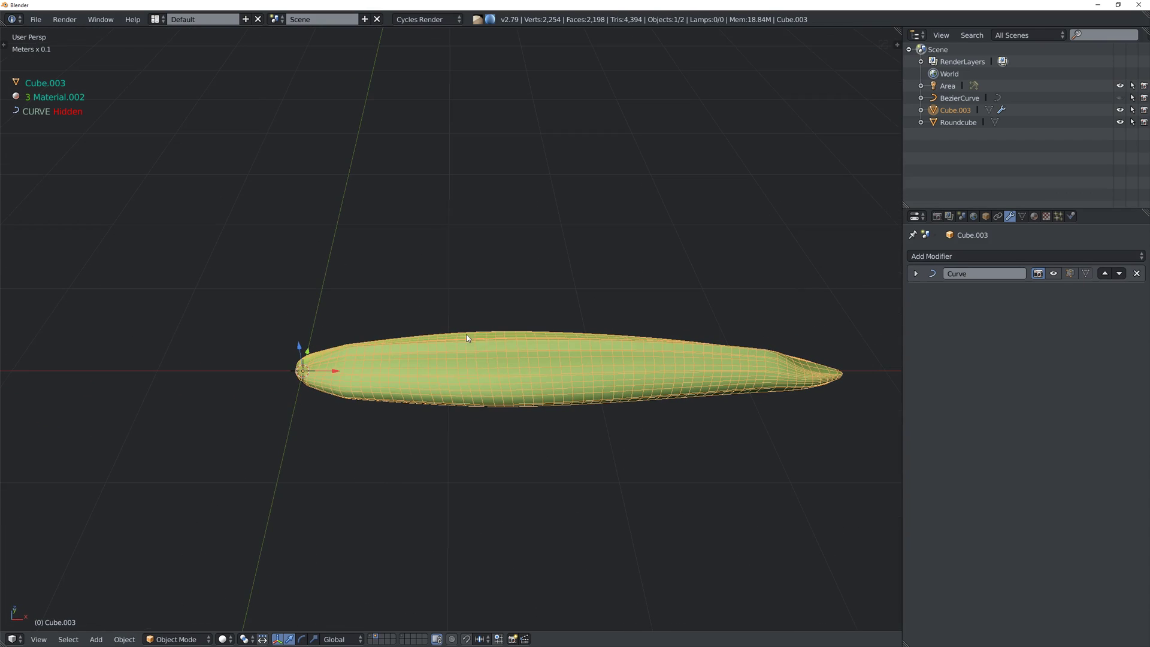
key(w)
mouse_move(502, 358)
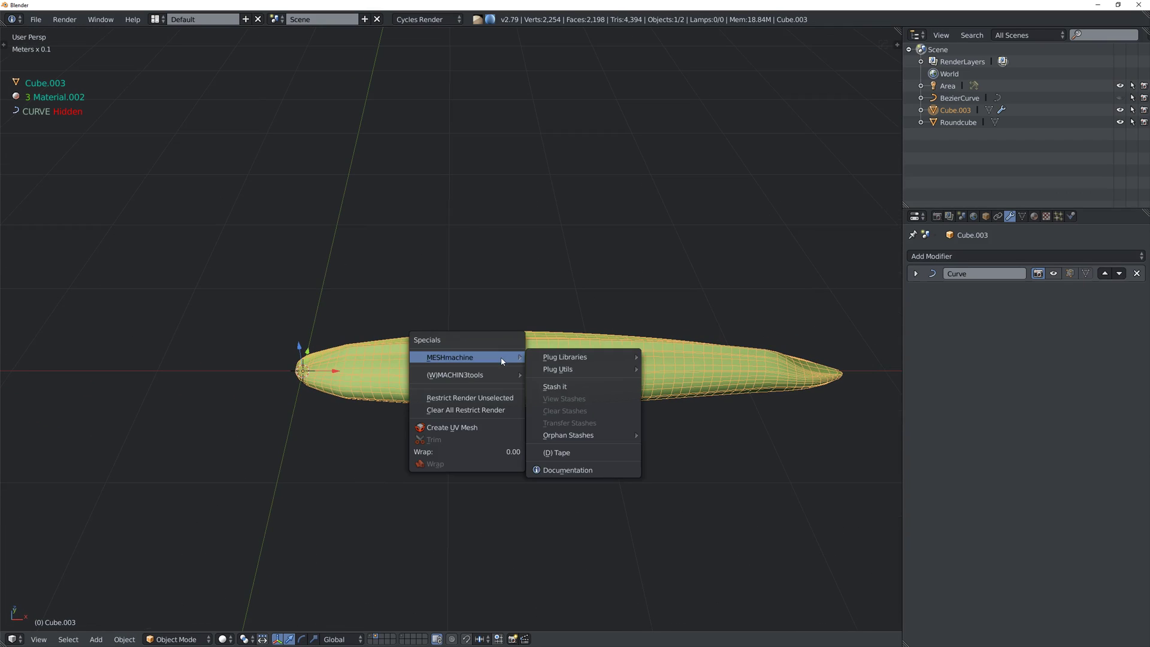
key(Escape)
key(w)
key(Escape)
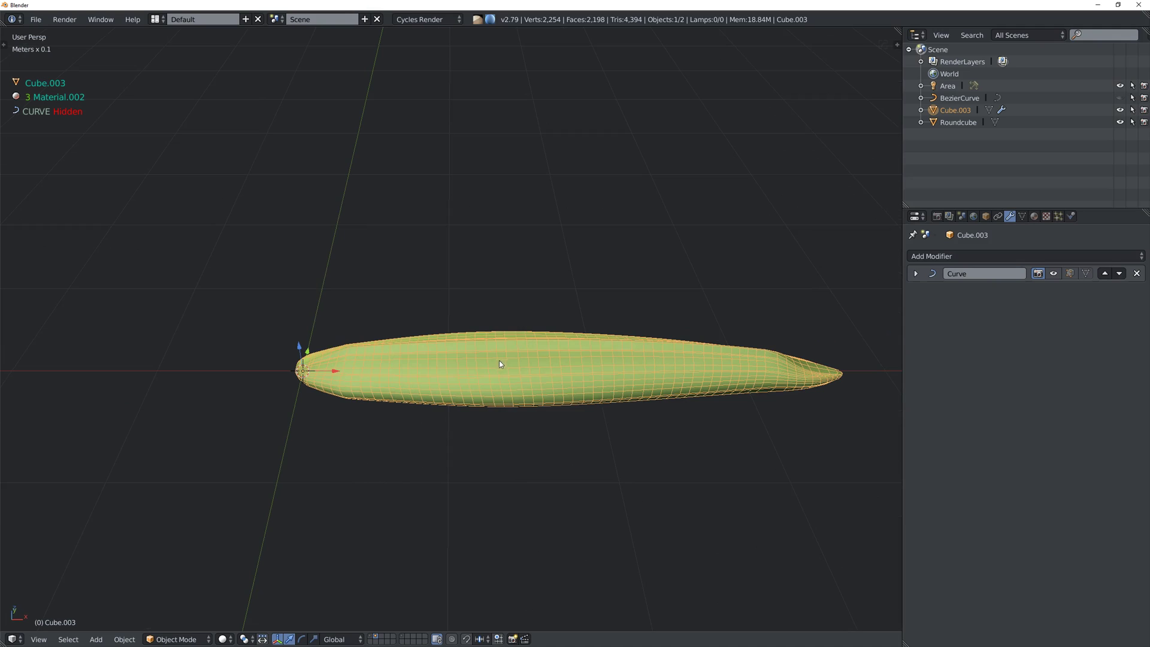
Stash the current state of the green mesh with MESHmachine.
key(y)
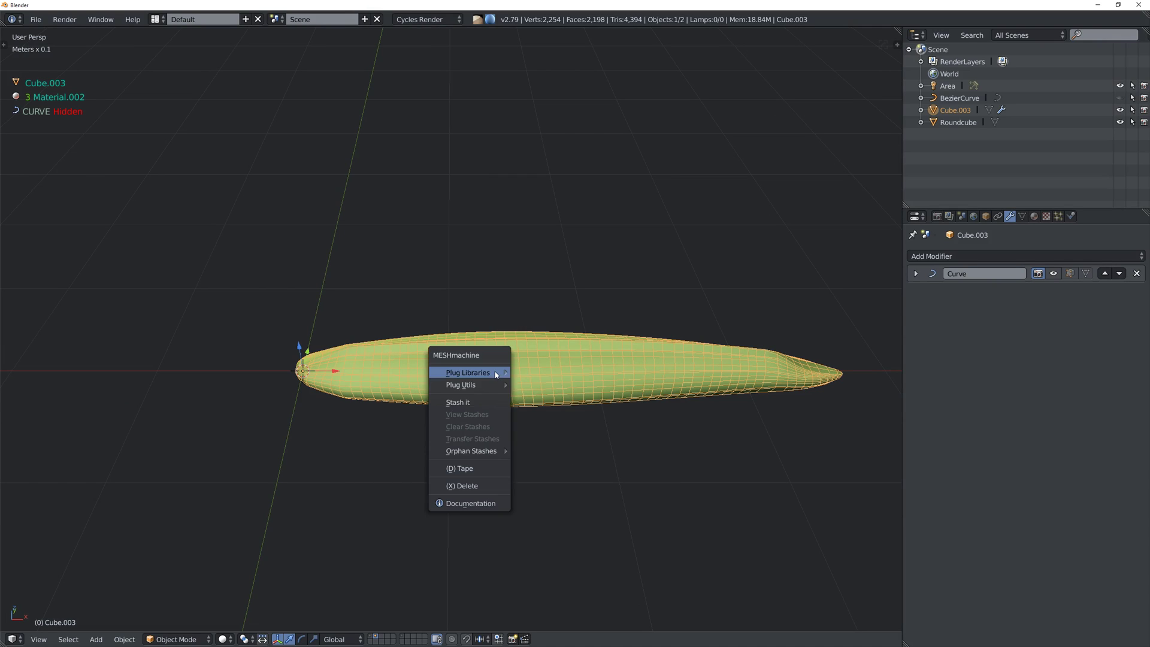
click(472, 404)
Insert plug 005 from MESHmachine's Organic plug library.
middle_drag(472, 406, 516, 398)
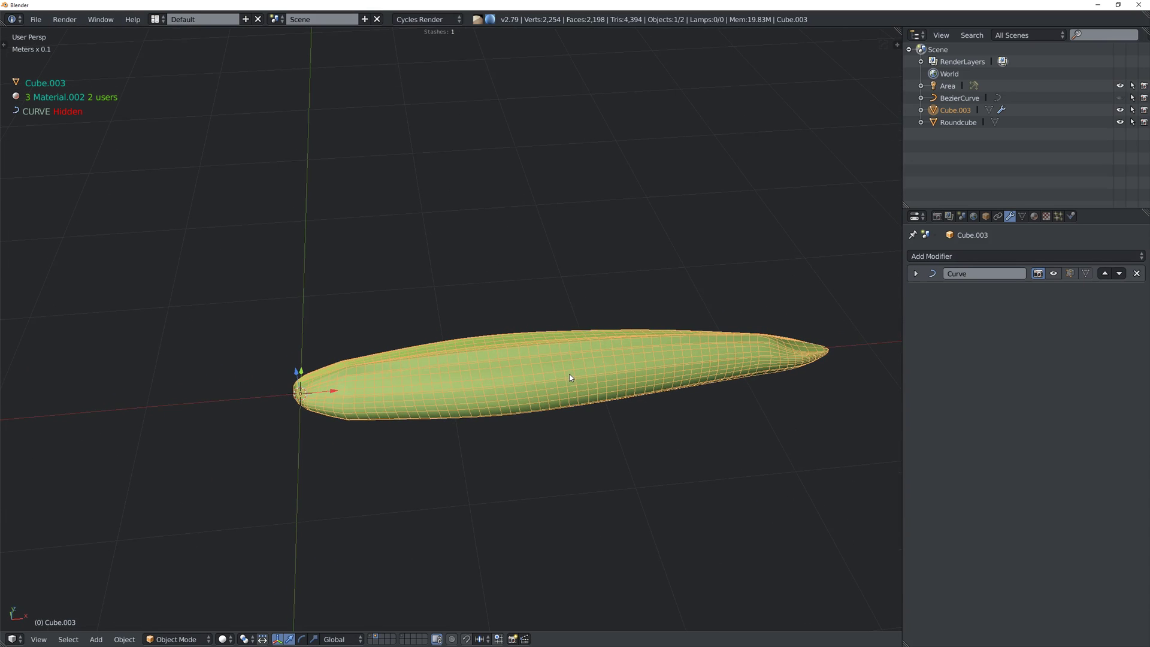
middle_drag(591, 381, 527, 398)
middle_drag(410, 358, 446, 325)
middle_drag(523, 336, 477, 296)
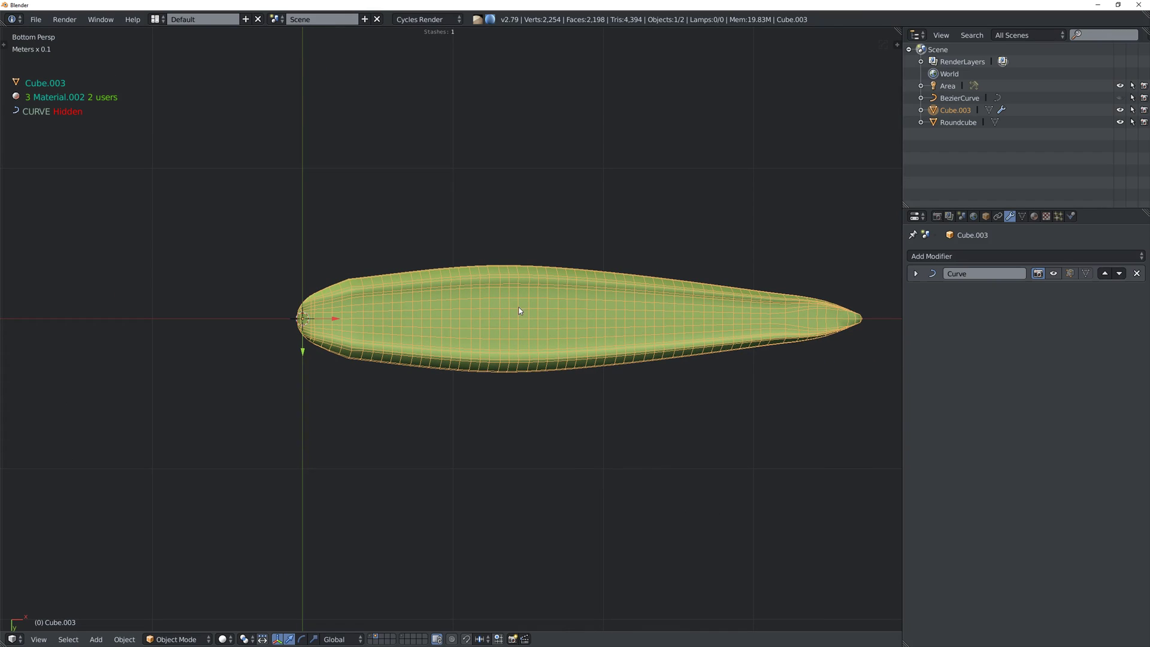
scroll(480, 303, up, 1)
shift+middle_drag(479, 303, 430, 300)
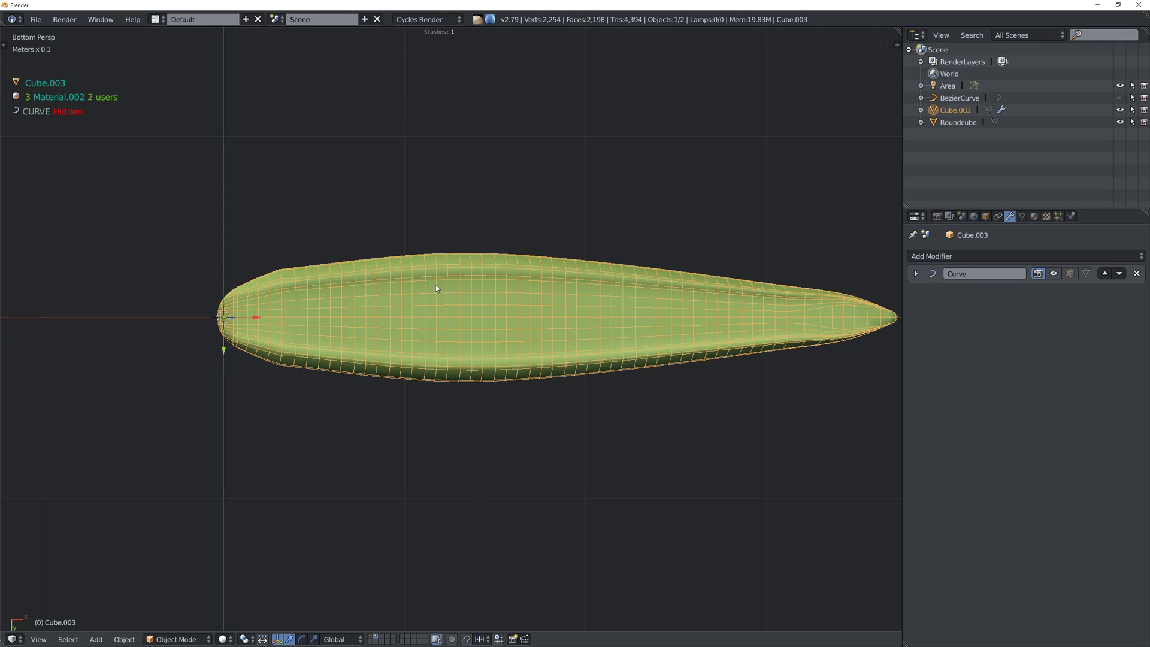
key(y)
mouse_move(408, 267)
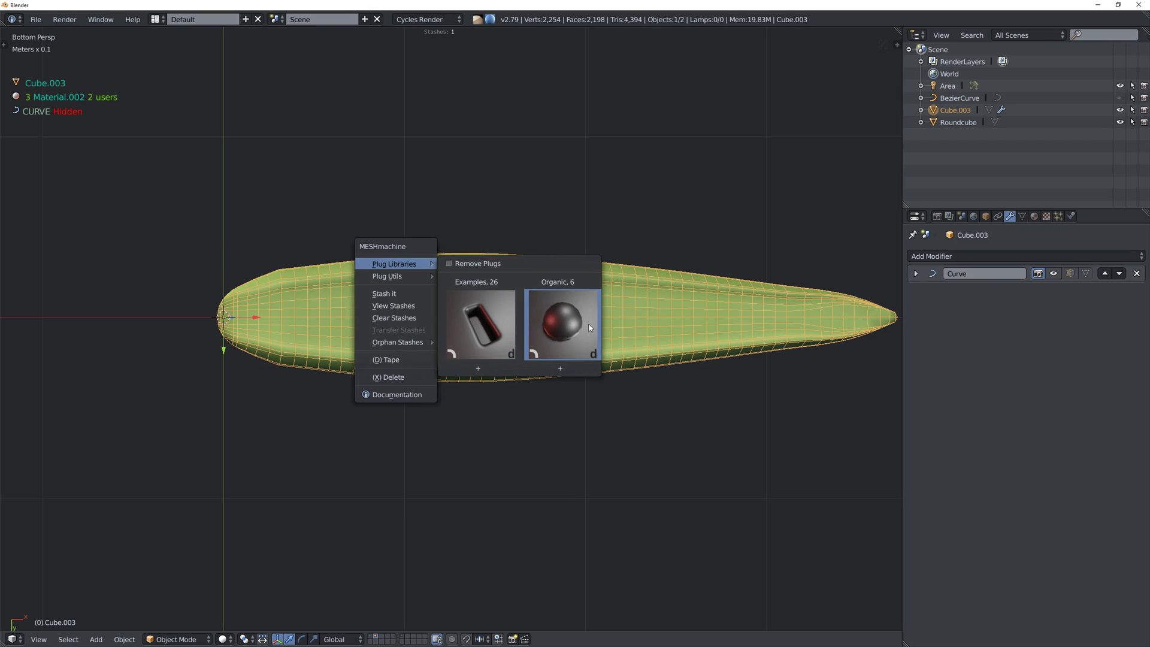
click(564, 339)
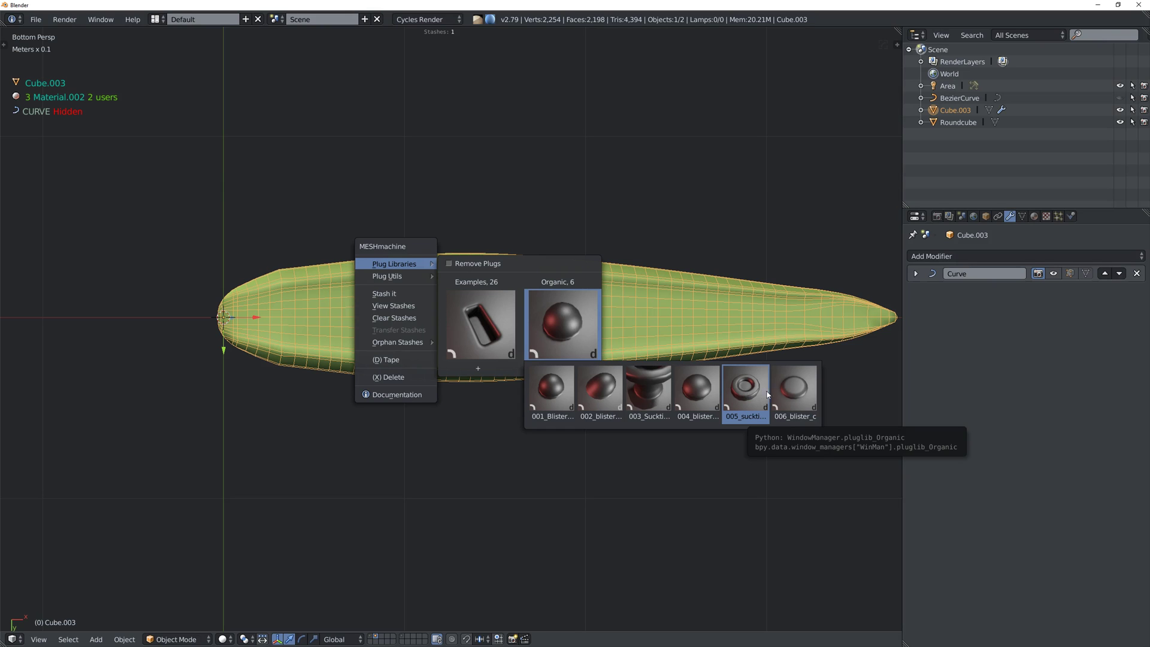
click(749, 395)
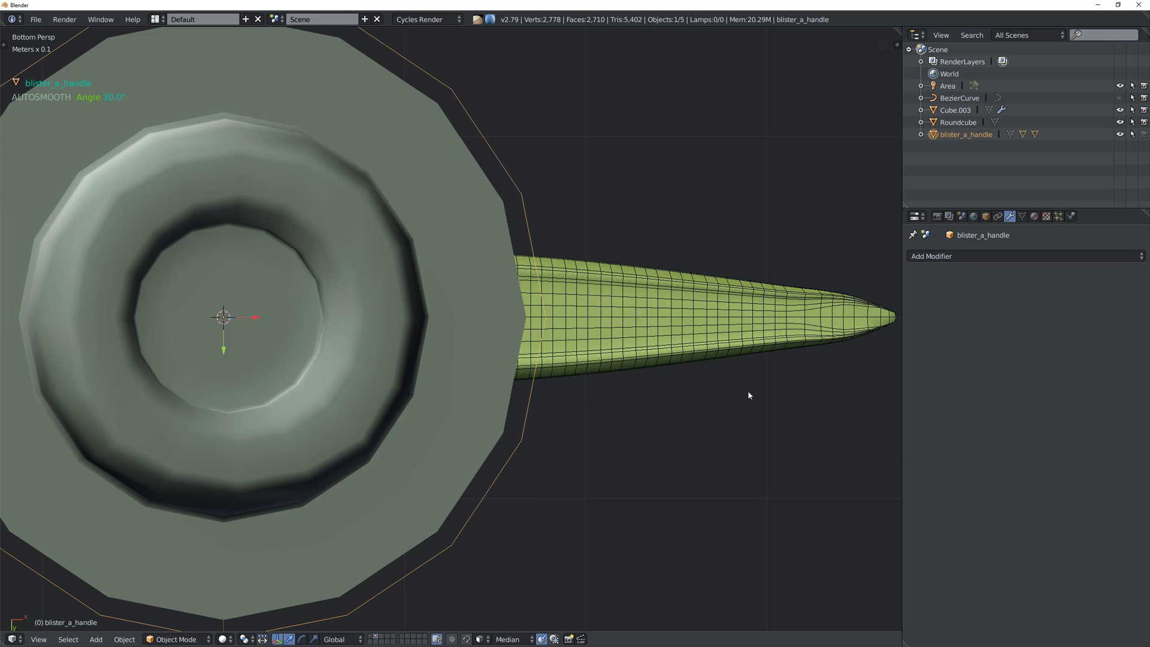
Move the plug onto the underside of the green mesh and scale it down to about 0.06.
scroll(523, 377, down, 2)
mouse_move(533, 359)
middle_down()
mouse_move(527, 479)
mouse_move(527, 376)
middle_up()
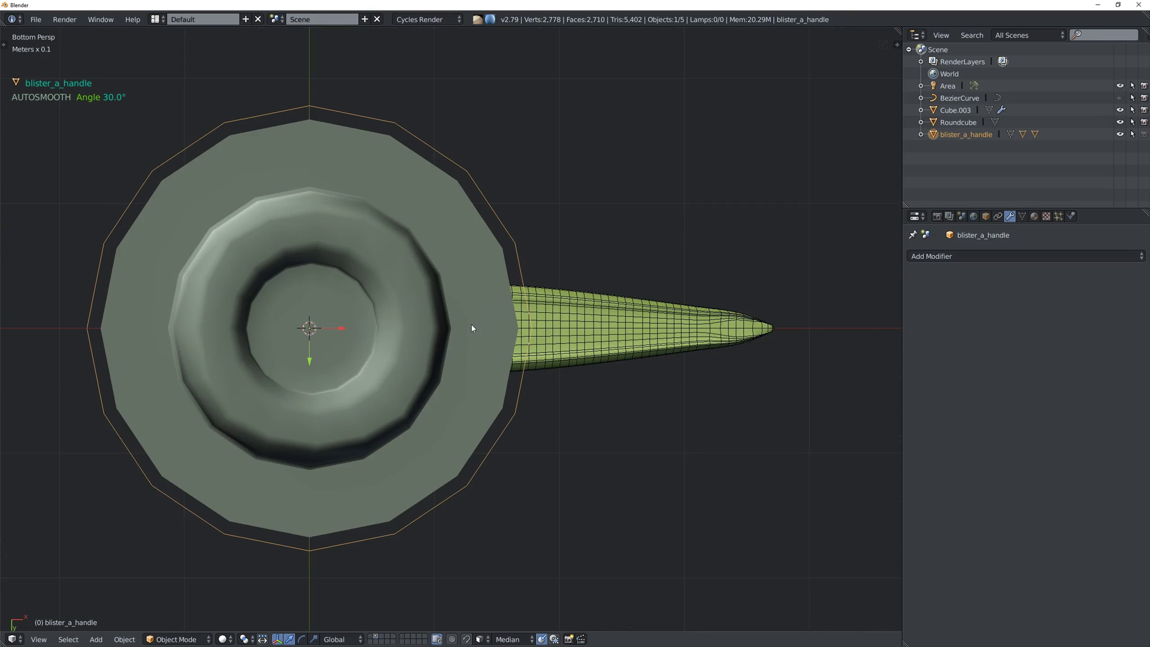
key(g)
ctrl+click(430, 324)
key(s)
click(438, 328)
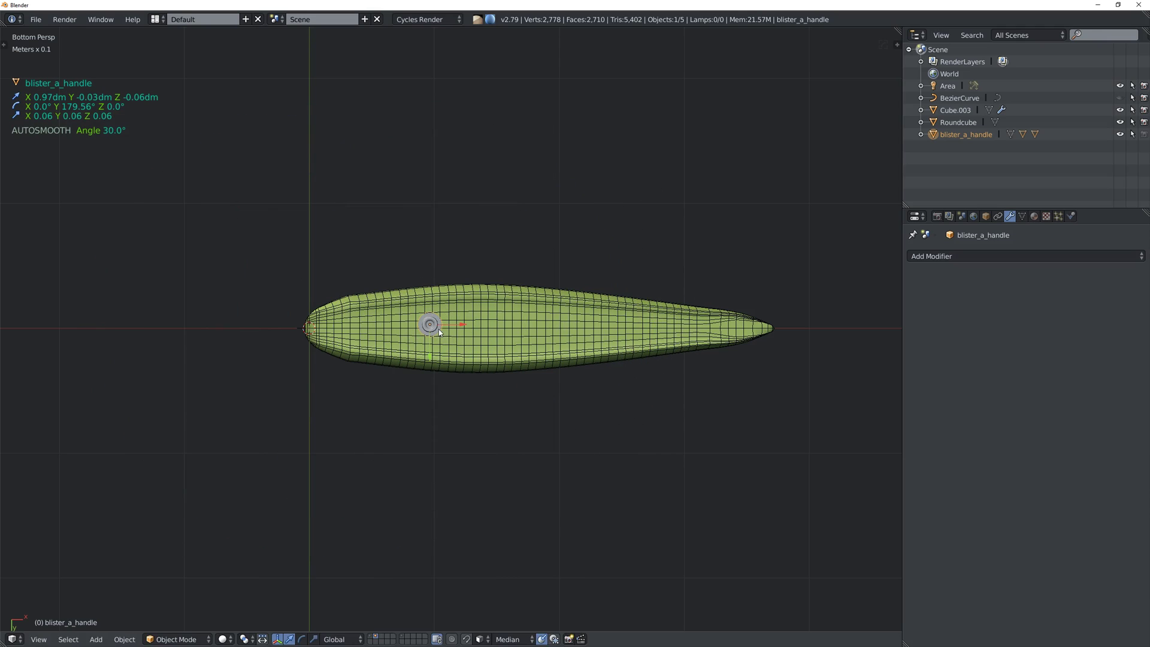
Nudge the plug on the underside, stretch it along X and enlarge it to a scale of about 0.1 in X and 0.07 in Y and Z.
key(g)
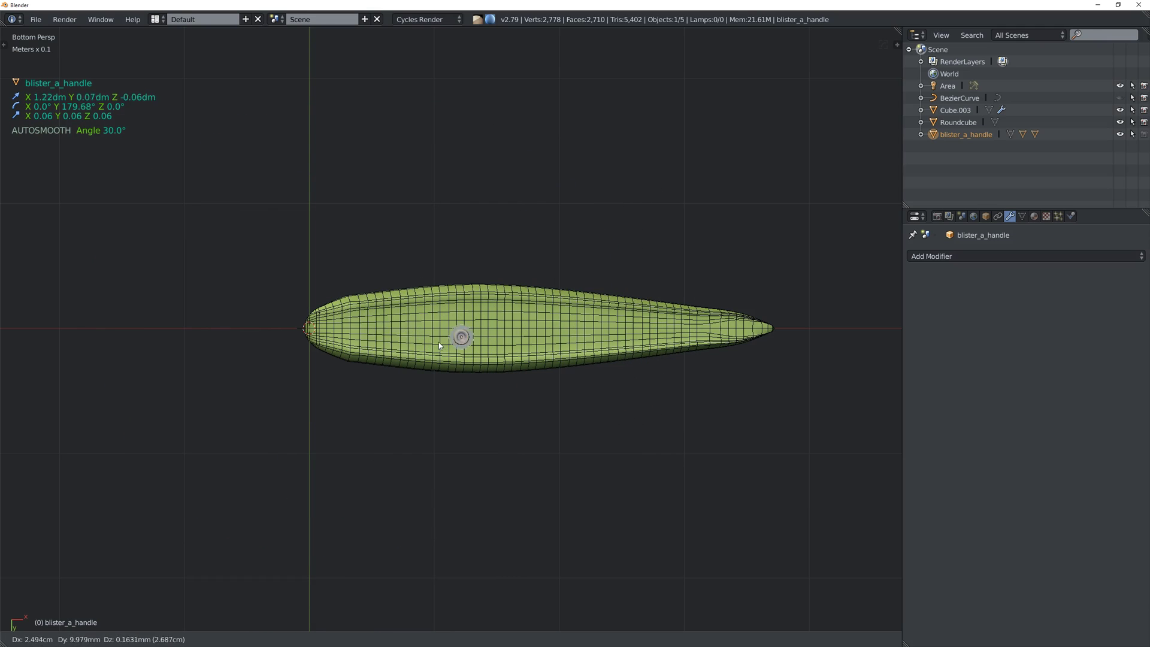
click(435, 324)
scroll(434, 324, up, 4)
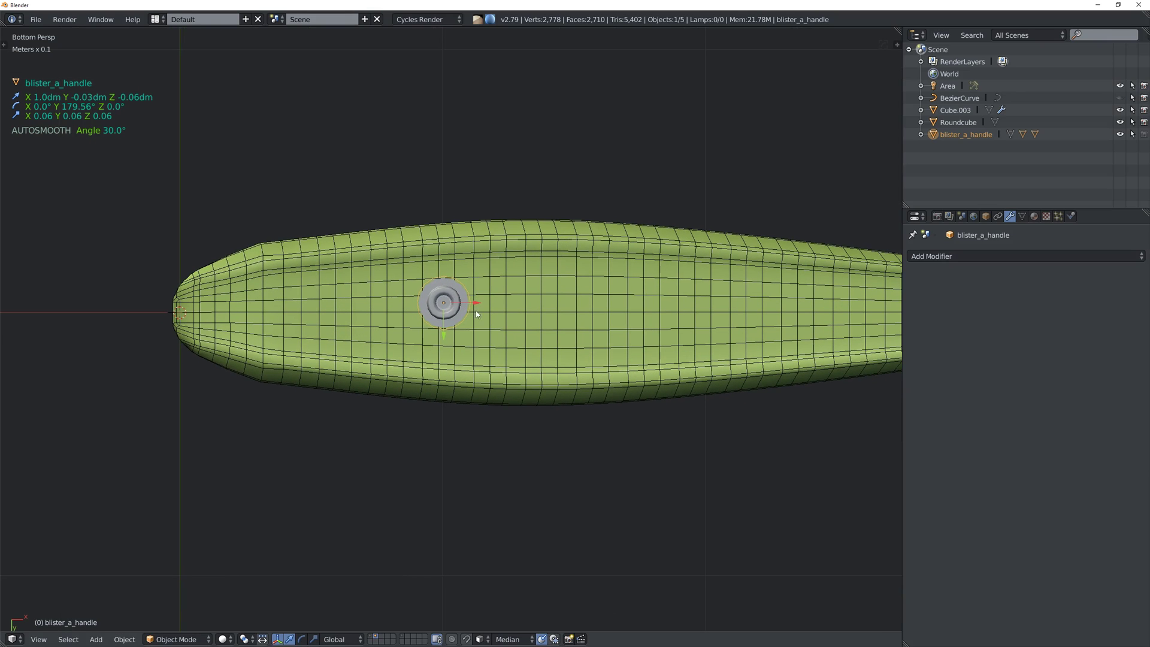
key(s)
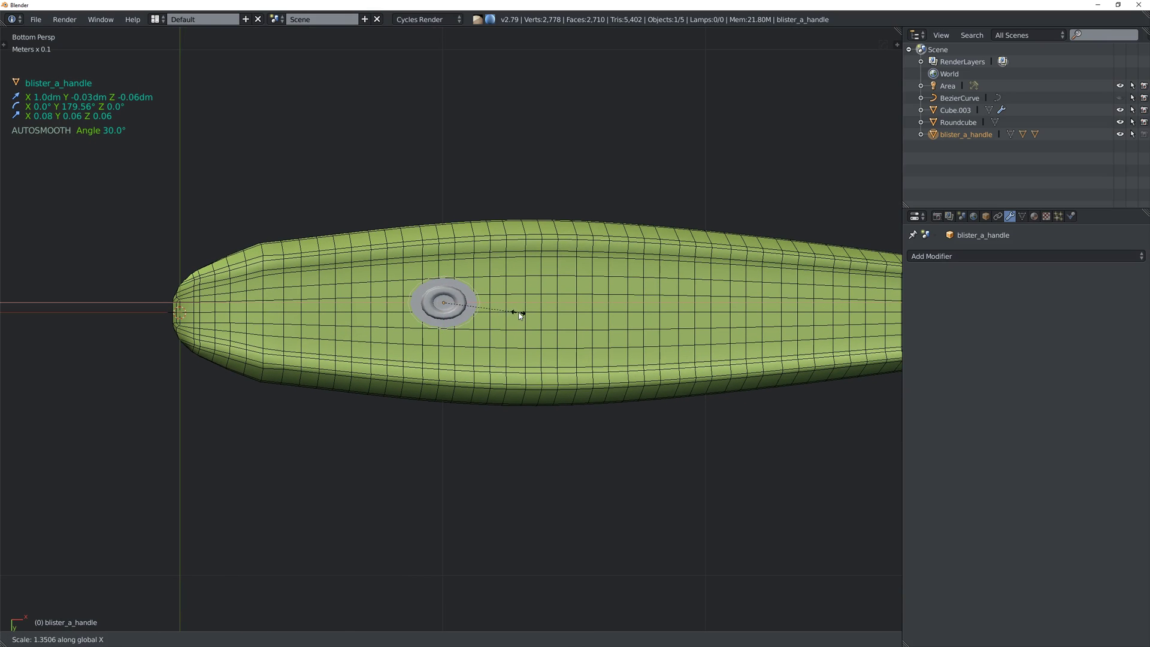
click(526, 333)
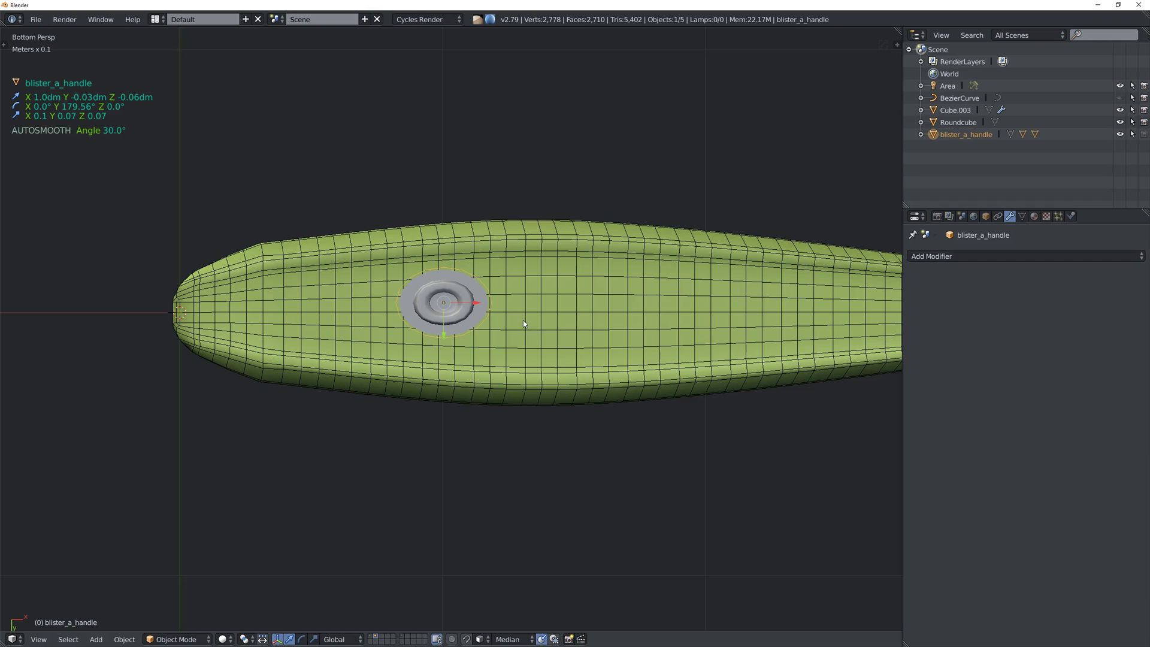
Rotate the plug about -8.33° around Z and move it toward the mesh's rounded end, at about X 0.75 dm, Y -0.04 dm.
key(g)
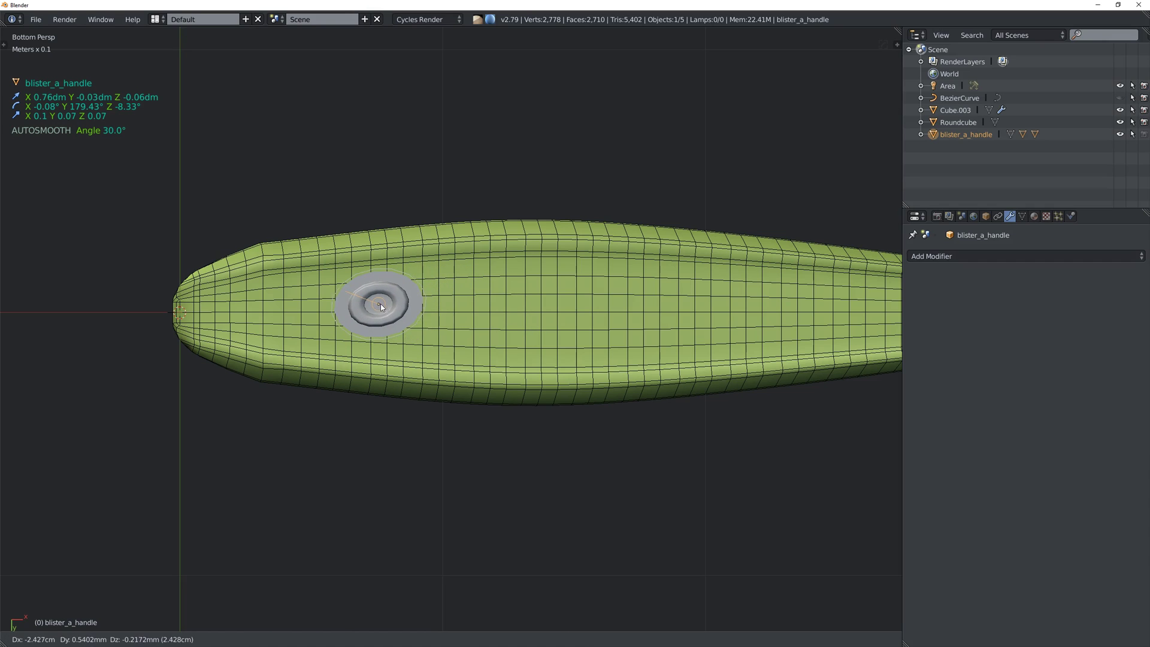
click(384, 307)
middle_drag(383, 307, 496, 259)
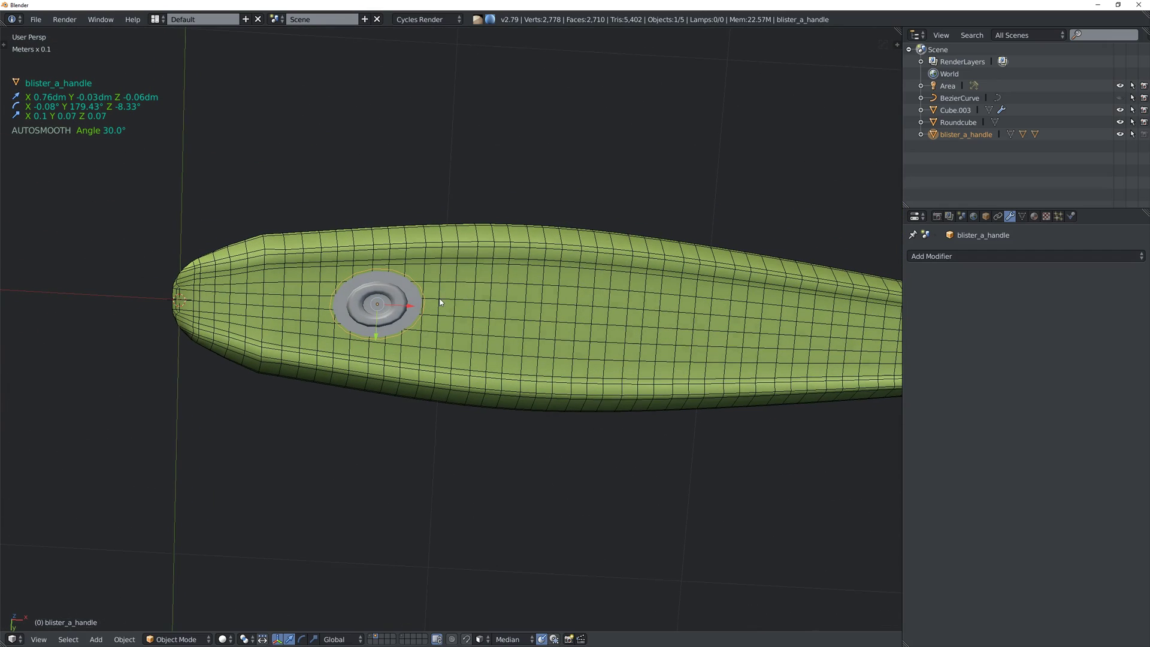
key(ctrl+KP_1)
key(g)
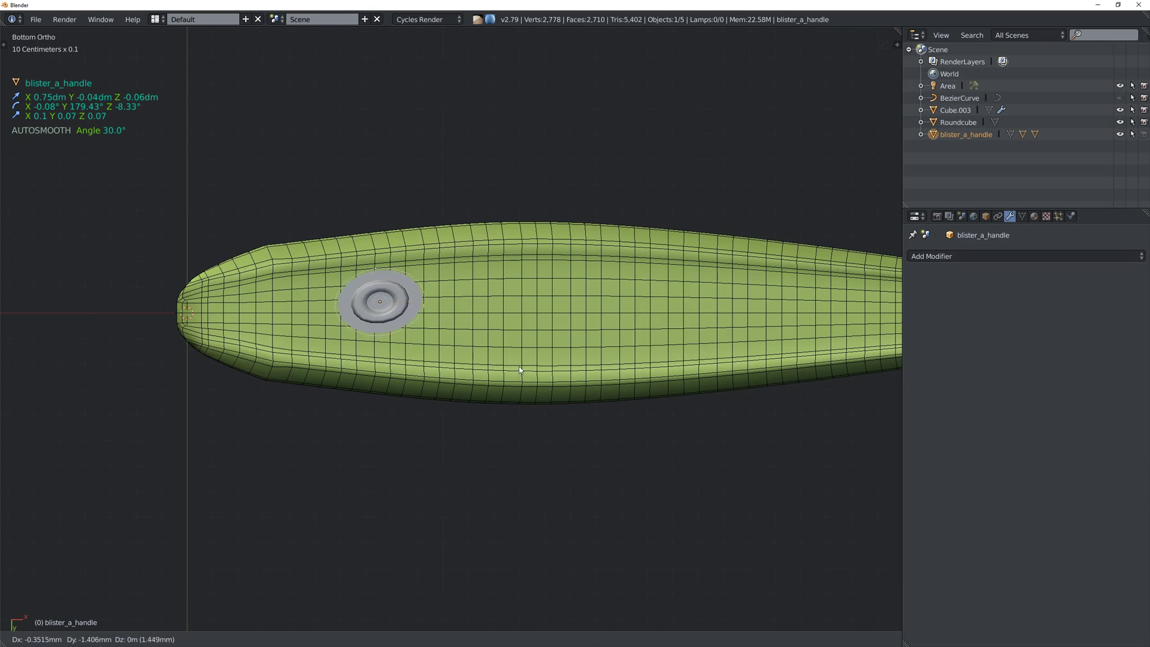
click(381, 306)
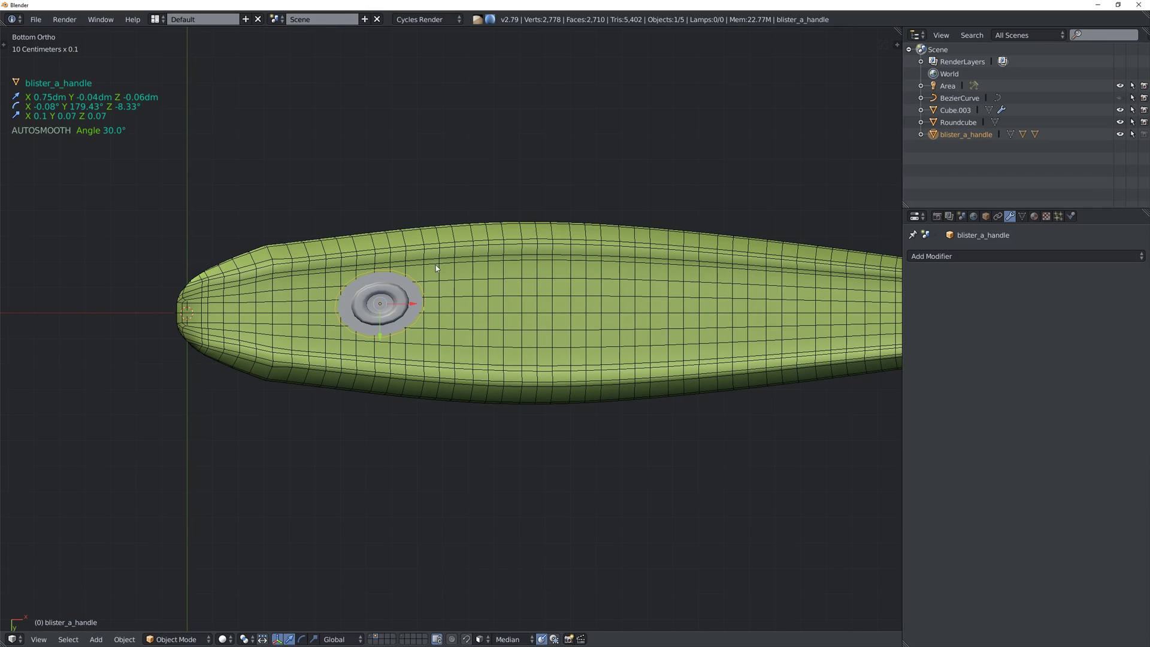
Add the green mesh to the selection and merge the plug into it with MESHmachine's Plug command.
shift+right_click(469, 244)
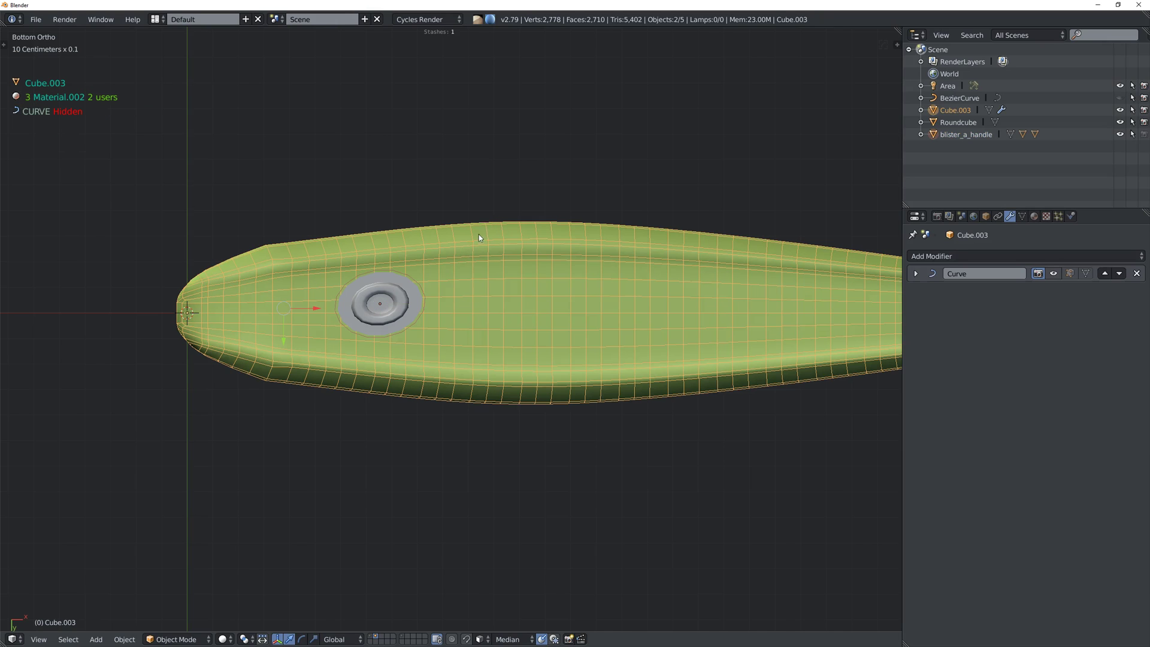
key(y)
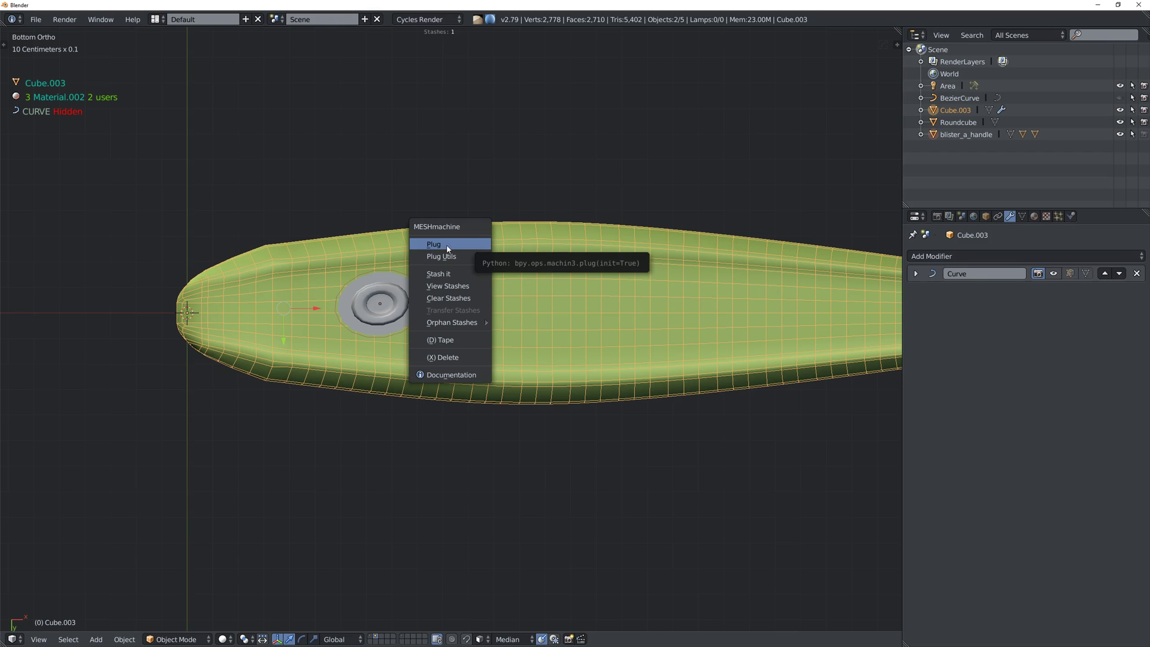
click(447, 245)
mouse_move(424, 267)
middle_down()
mouse_move(457, 313)
mouse_move(425, 313)
mouse_move(422, 281)
middle_up()
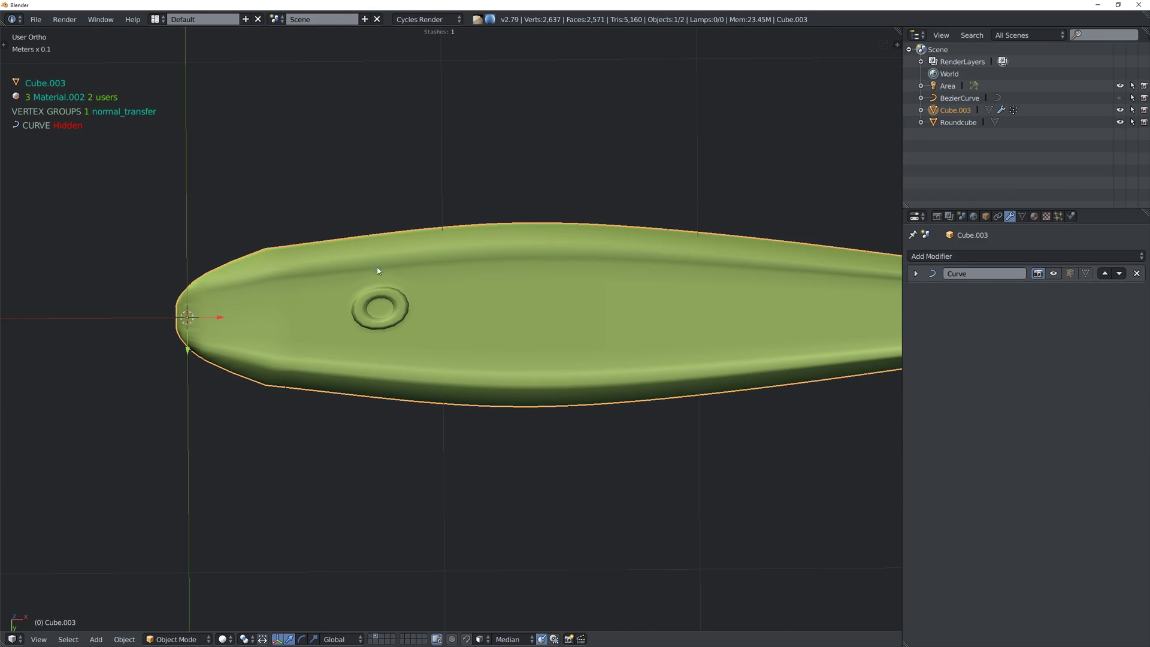
Enable Show Wire in the Plug operation's settings.
scroll(393, 281, up, 2)
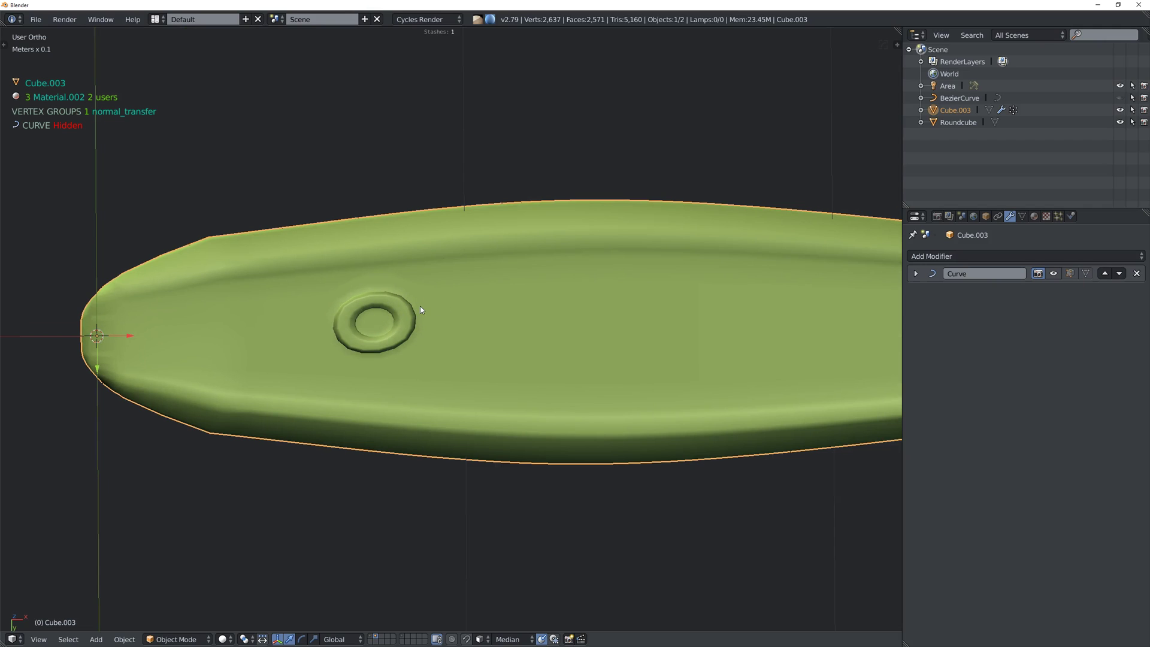
right_click(450, 310)
click(446, 247)
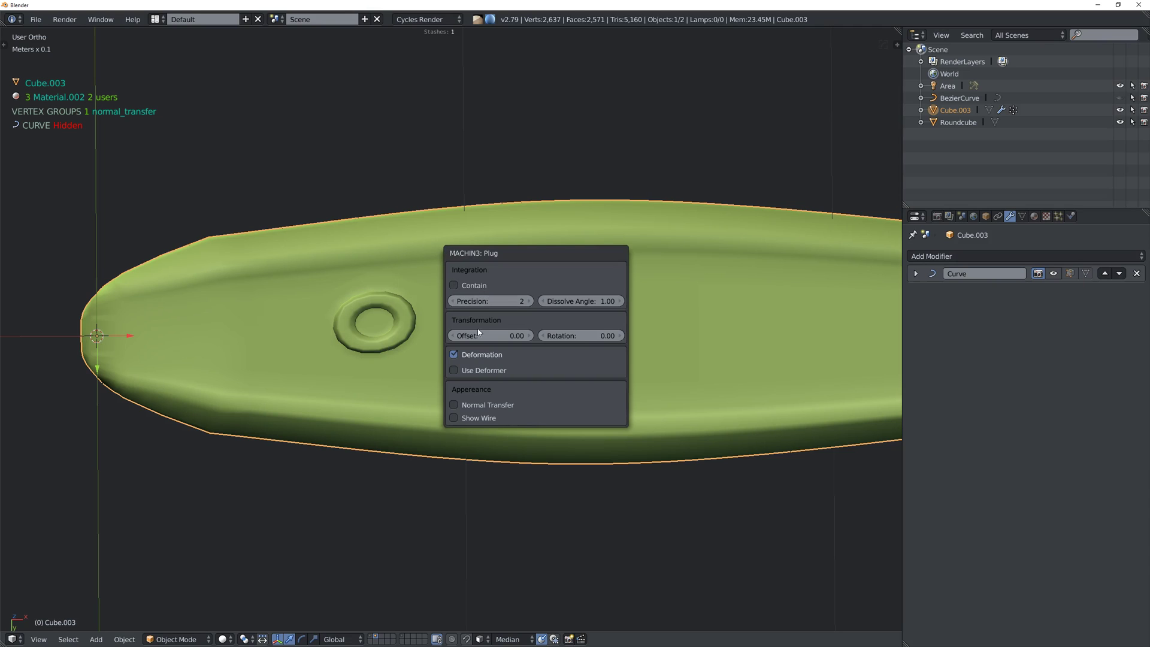
right_click(468, 309)
click(465, 247)
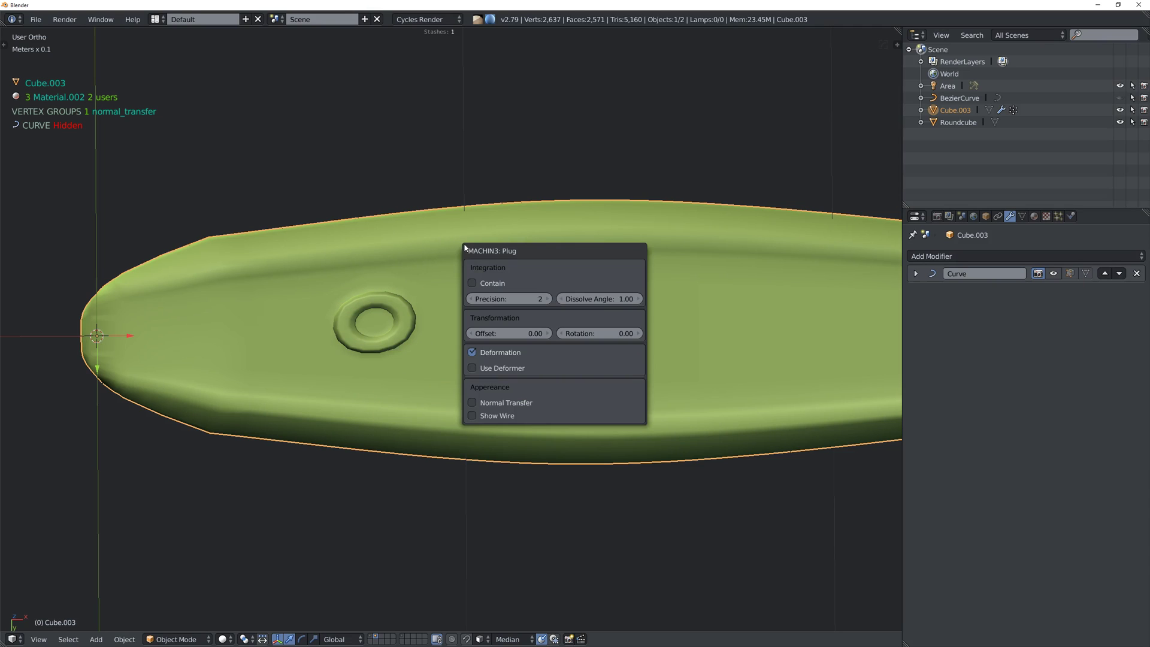
click(505, 415)
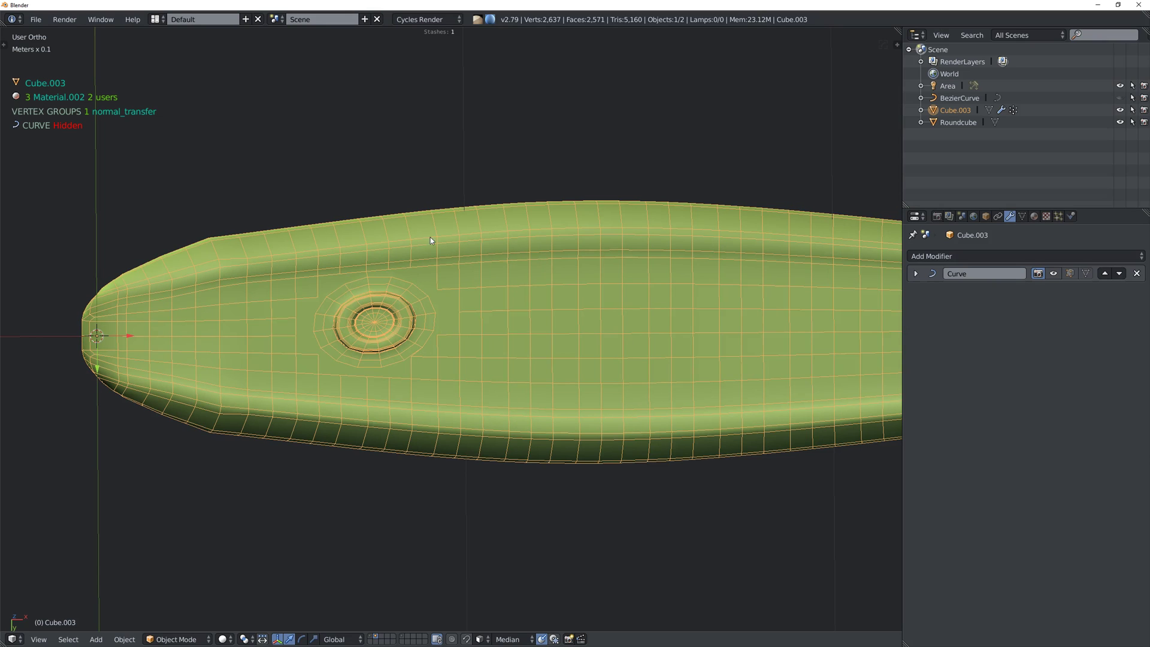
Enable the Contain option for the Plug operation.
right_click(482, 306)
click(488, 244)
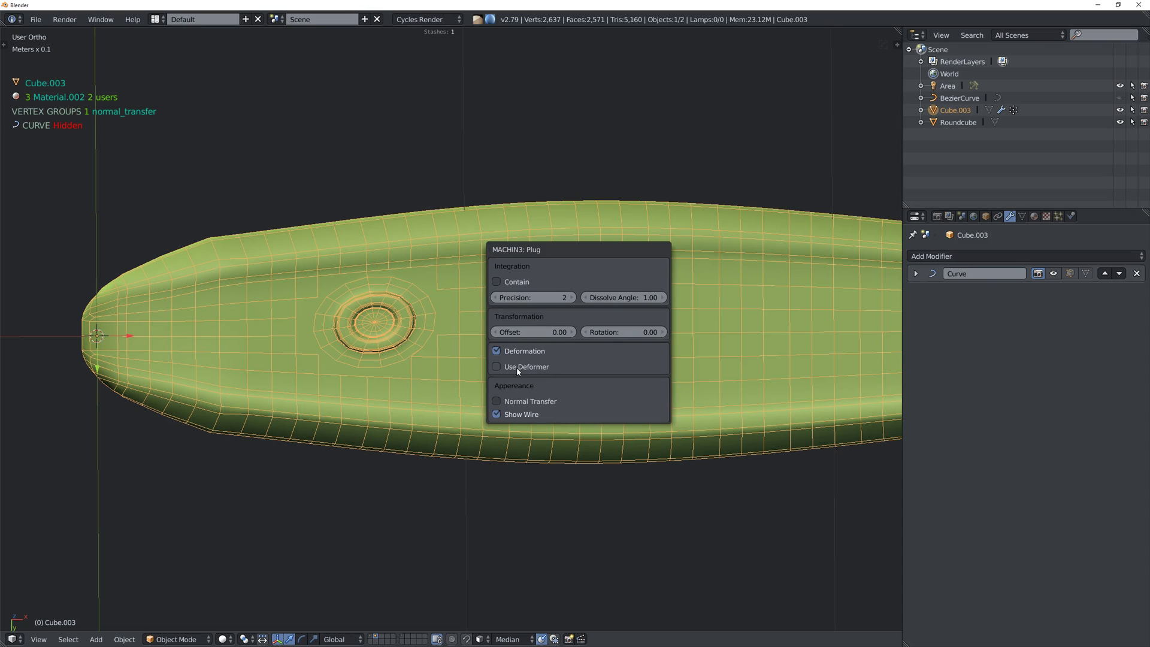
click(516, 282)
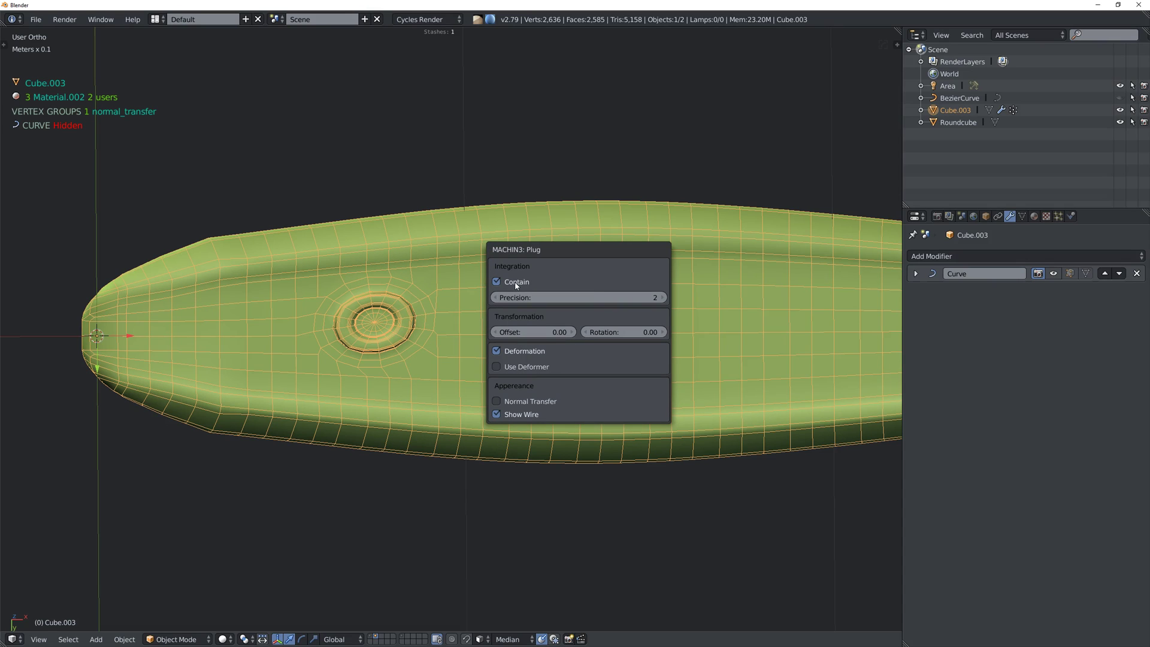
Try the plug with Deformation off and with Use Deformer on, restoring both options.
click(526, 353)
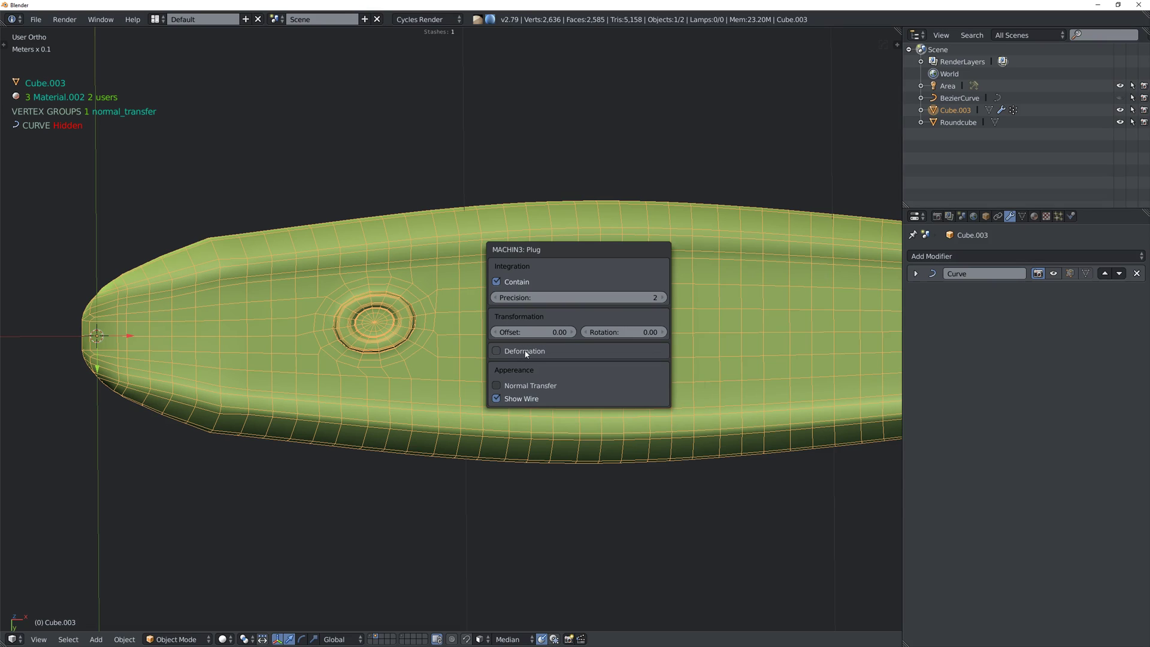
click(526, 353)
click(526, 367)
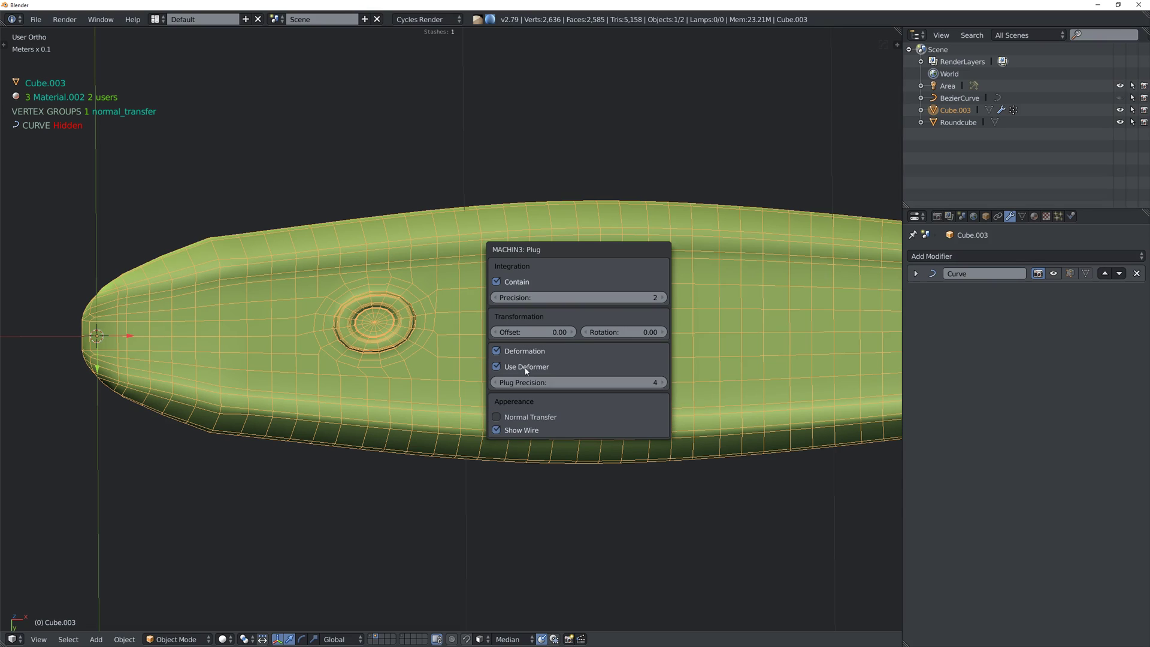
click(526, 368)
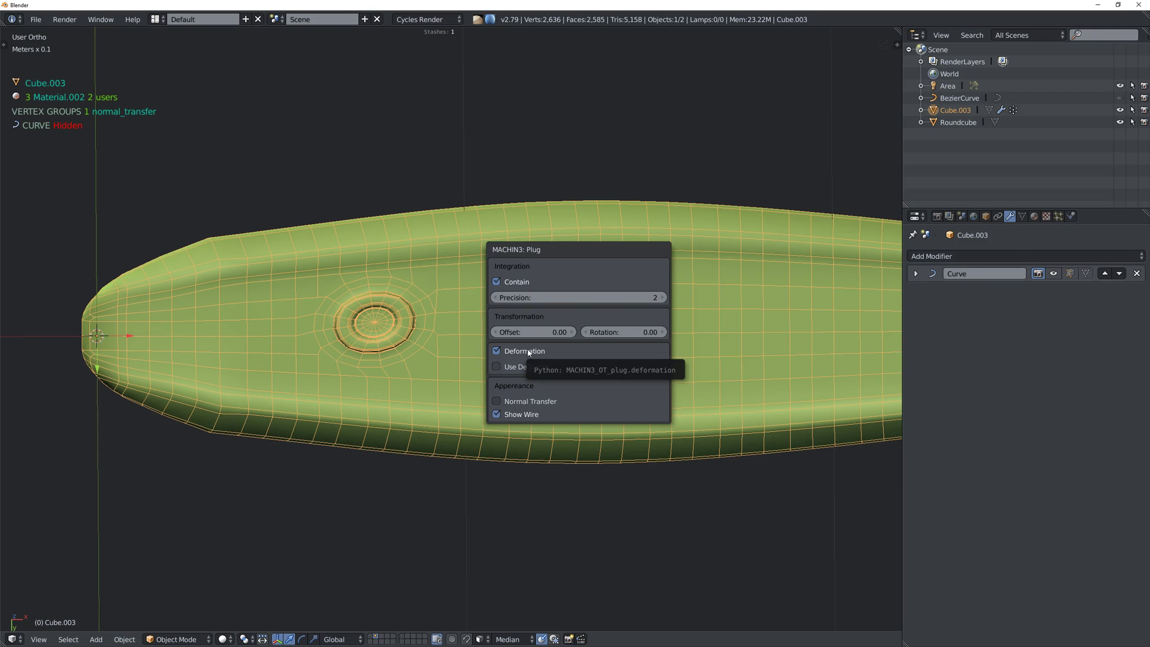
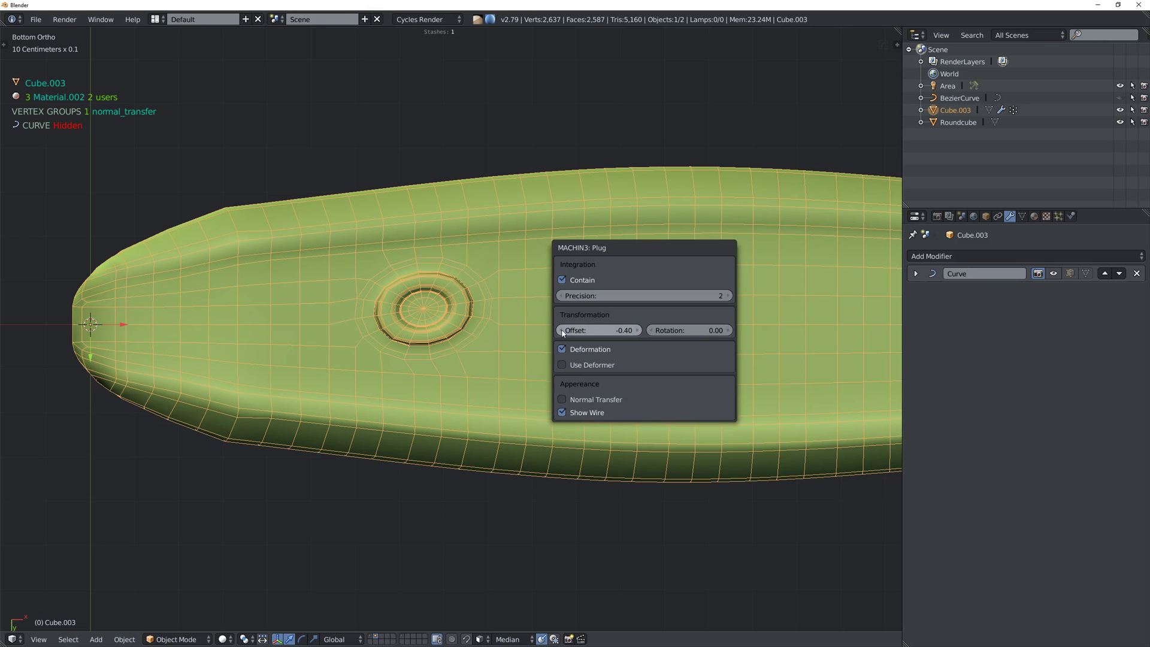
Raise the plug's Offset above zero and settle it at 0.00.
click(639, 330)
click(638, 330)
click(638, 330)
click(638, 330)
click(639, 330)
click(638, 330)
click(561, 331)
click(560, 331)
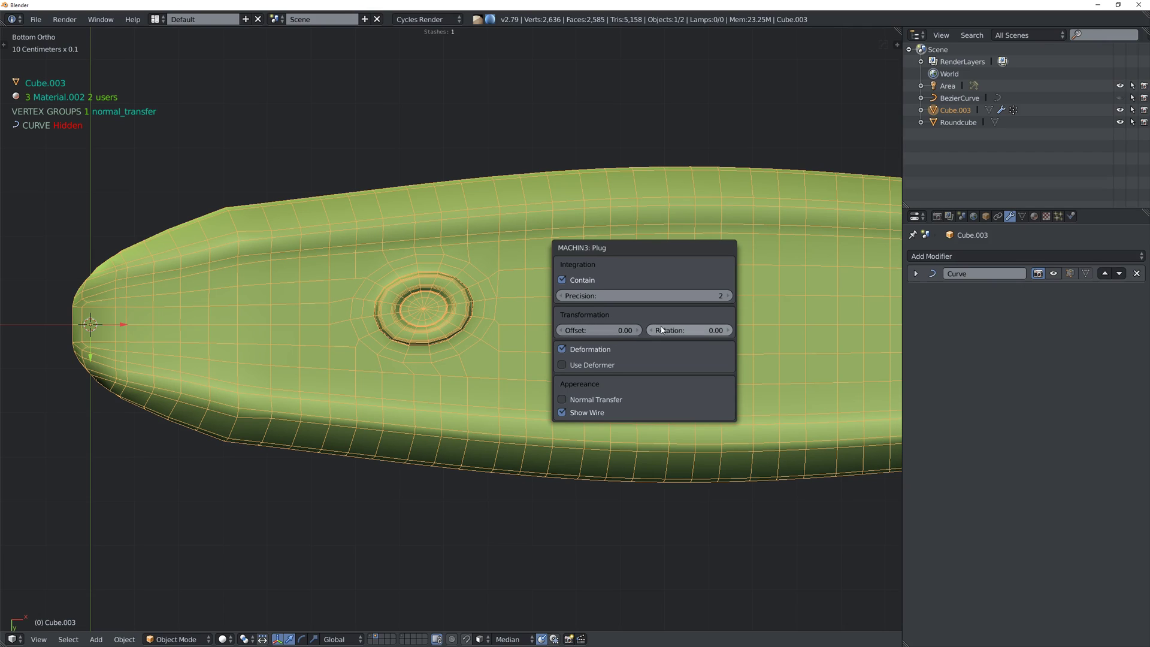
Try the plug's Rotation at 9.00 and reduce it to -1.00.
drag(731, 333, 680, 335)
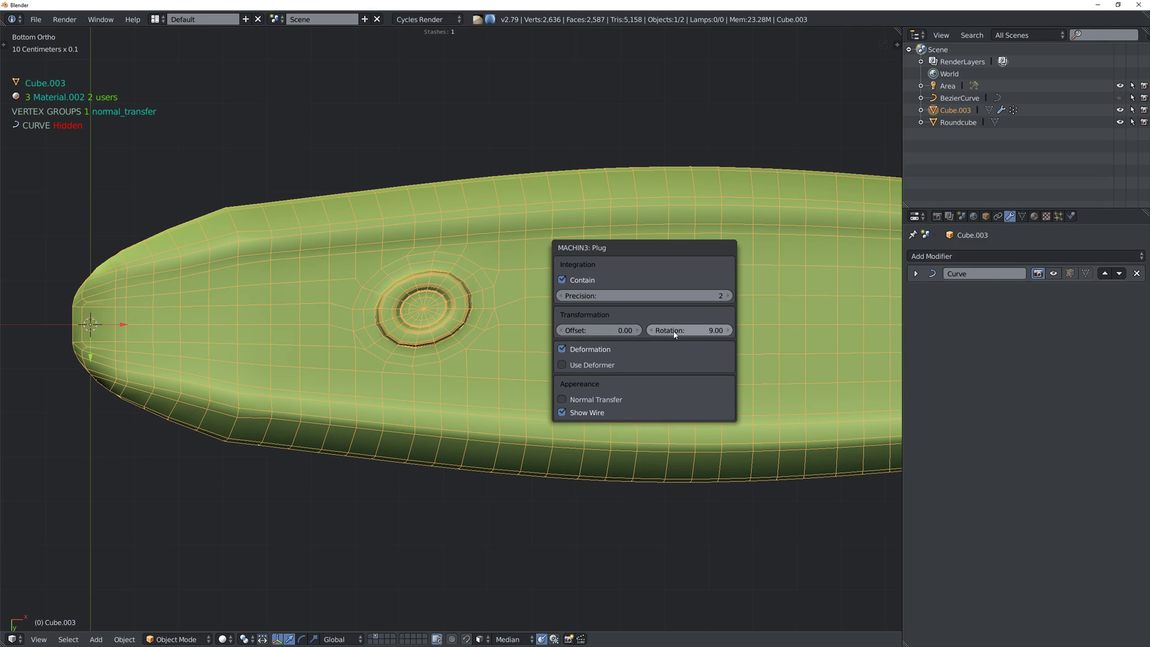
click(651, 330)
click(651, 330)
click(651, 330)
click(651, 330)
click(651, 331)
click(651, 329)
click(651, 329)
click(651, 331)
click(652, 331)
click(651, 330)
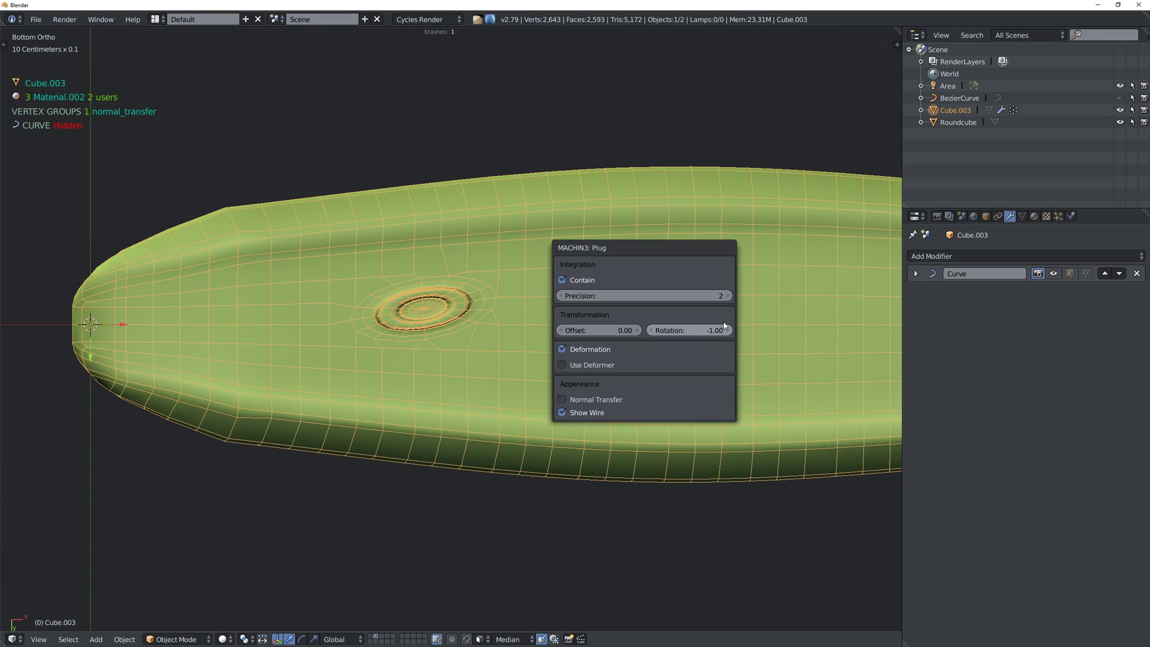
Set the plug's Rotation to 0.
click(687, 332)
key(ctrl+a)
text(0)
key(Return)
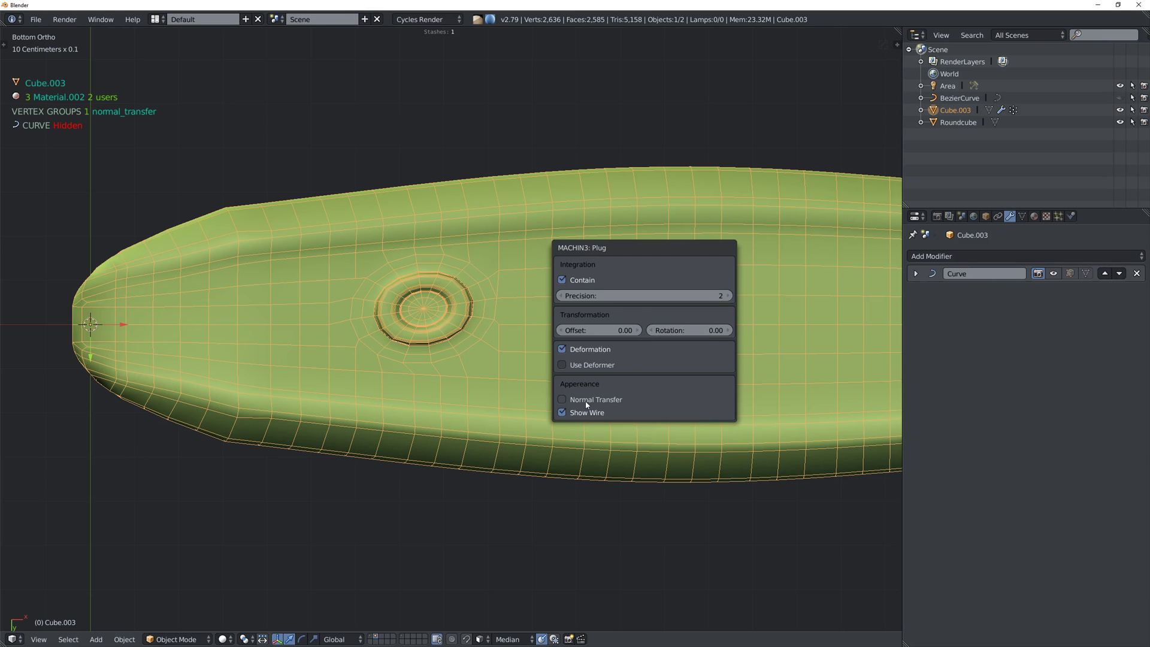
Hide the wireframe on the green mesh and examine the shading around the integrated plug.
mouse_move(497, 299)
middle_down()
mouse_move(479, 257)
mouse_move(473, 338)
mouse_move(478, 316)
mouse_move(503, 324)
mouse_move(537, 376)
middle_up()
key(shift+z)
click(544, 277)
middle_drag(505, 492, 489, 328)
key(q)
click(483, 260)
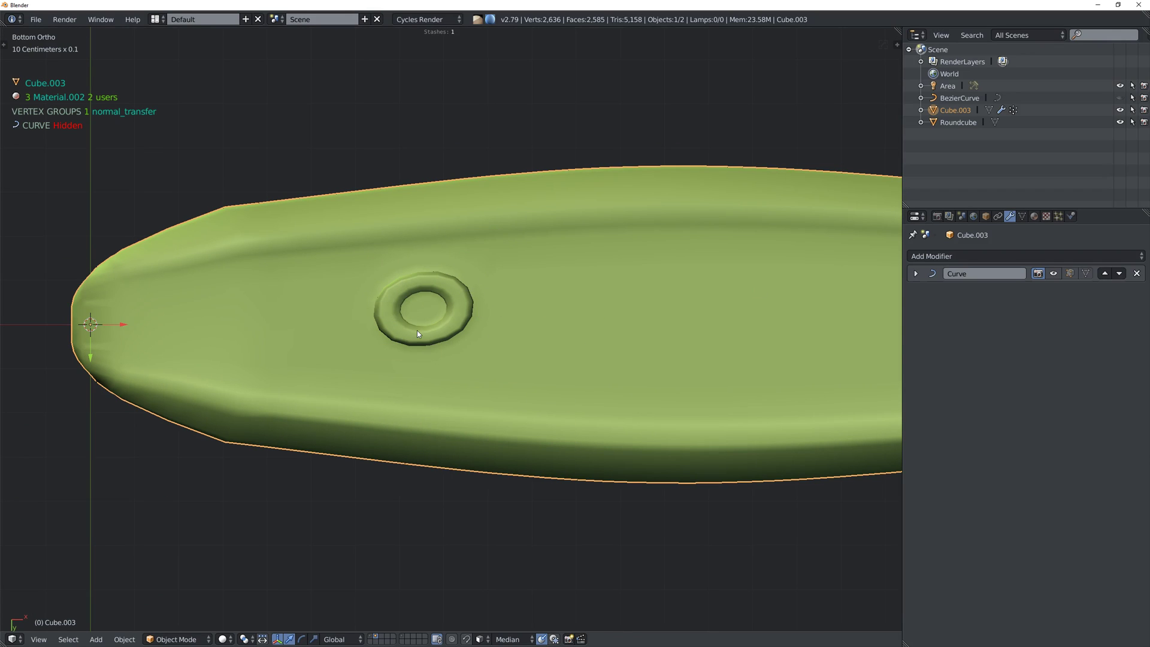
Show the mesh wireframe again and enable Normal Transfer for the Plug operation.
right_click(499, 301)
shift+right_click(539, 283)
key(q)
click(540, 280)
key(space)
click(543, 215)
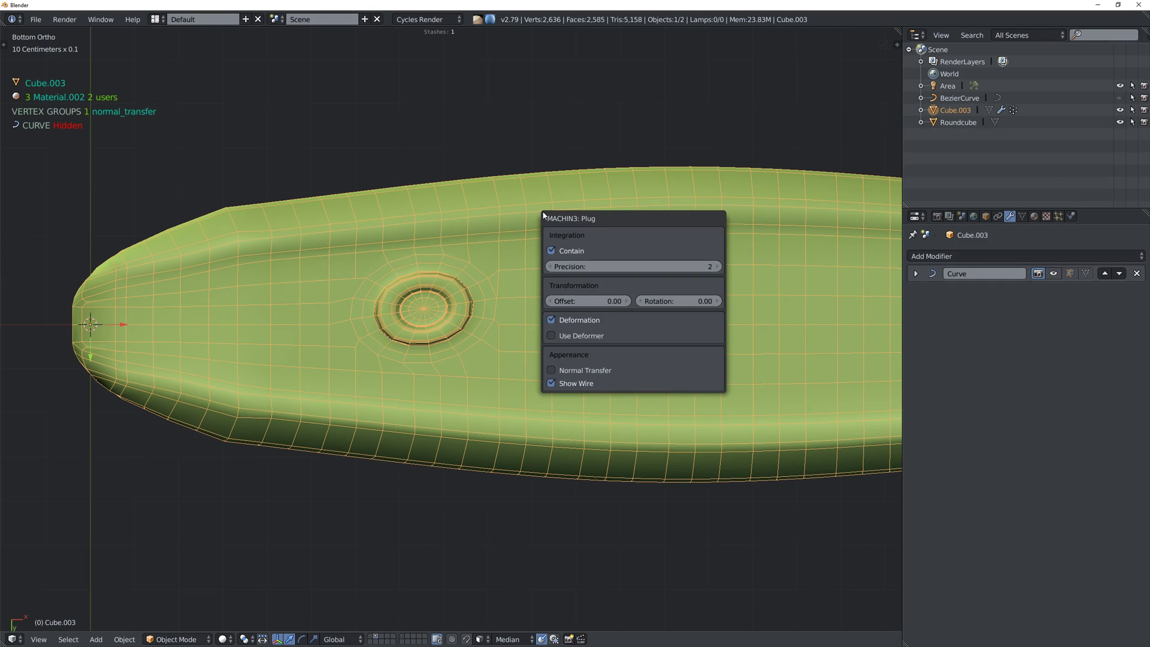
click(565, 372)
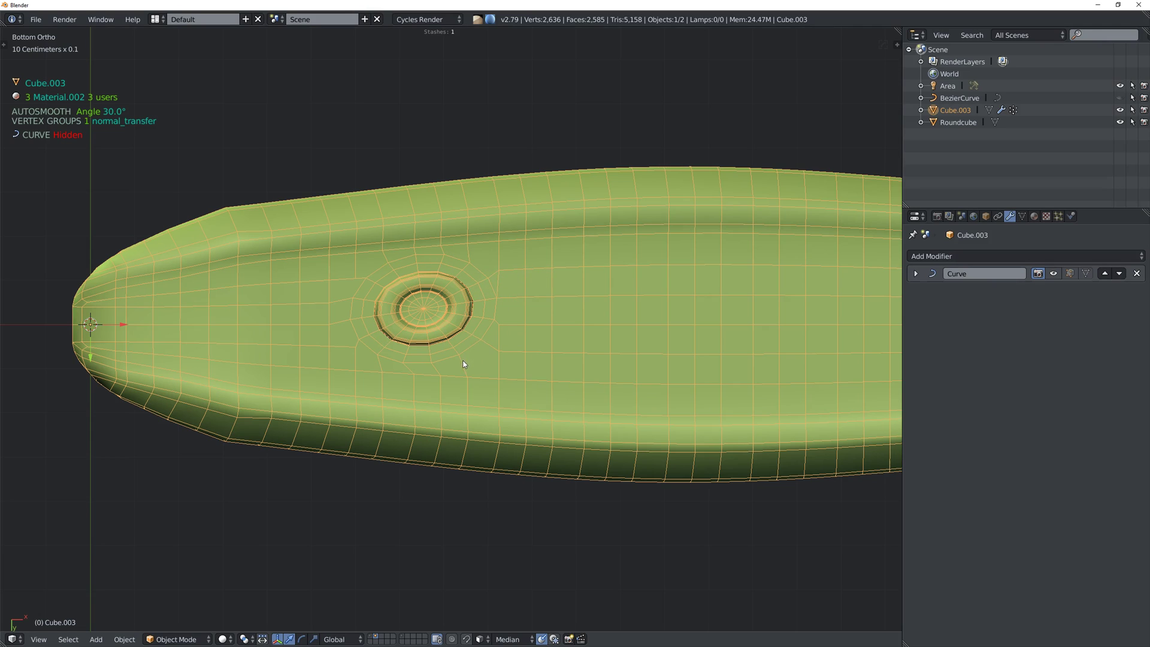
Insert the ring-shaped plug from the Organic library and place it on the green mesh beside the integrated plug.
middle_drag(483, 327, 432, 331)
key(ctrl+KP_7)
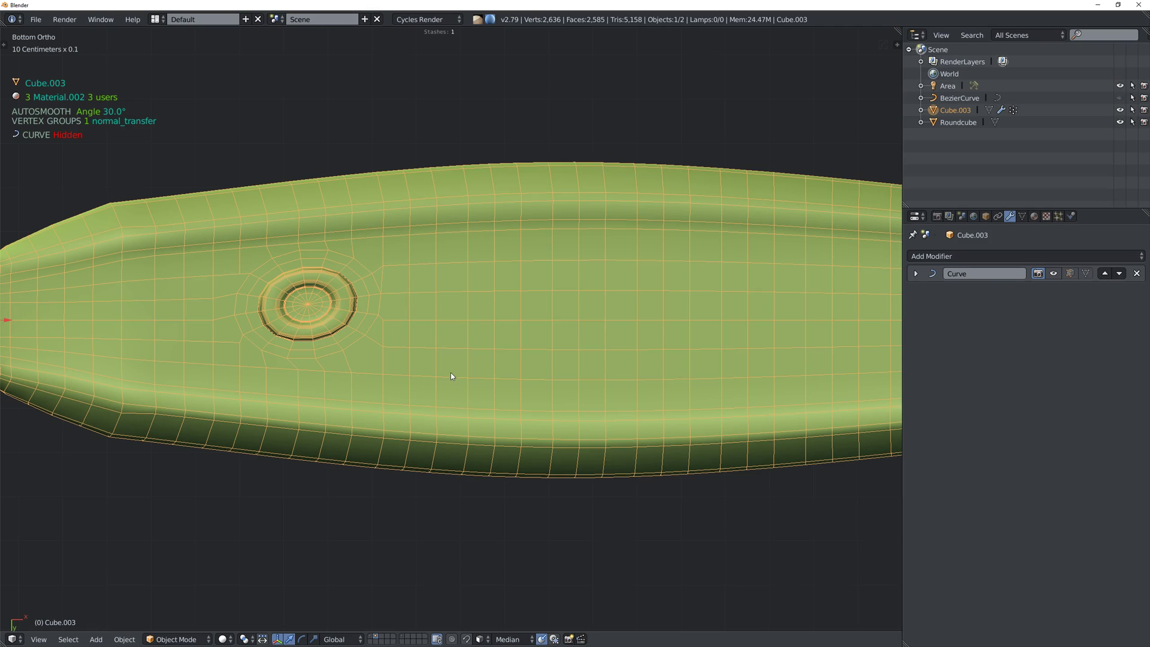
key(y)
mouse_move(486, 324)
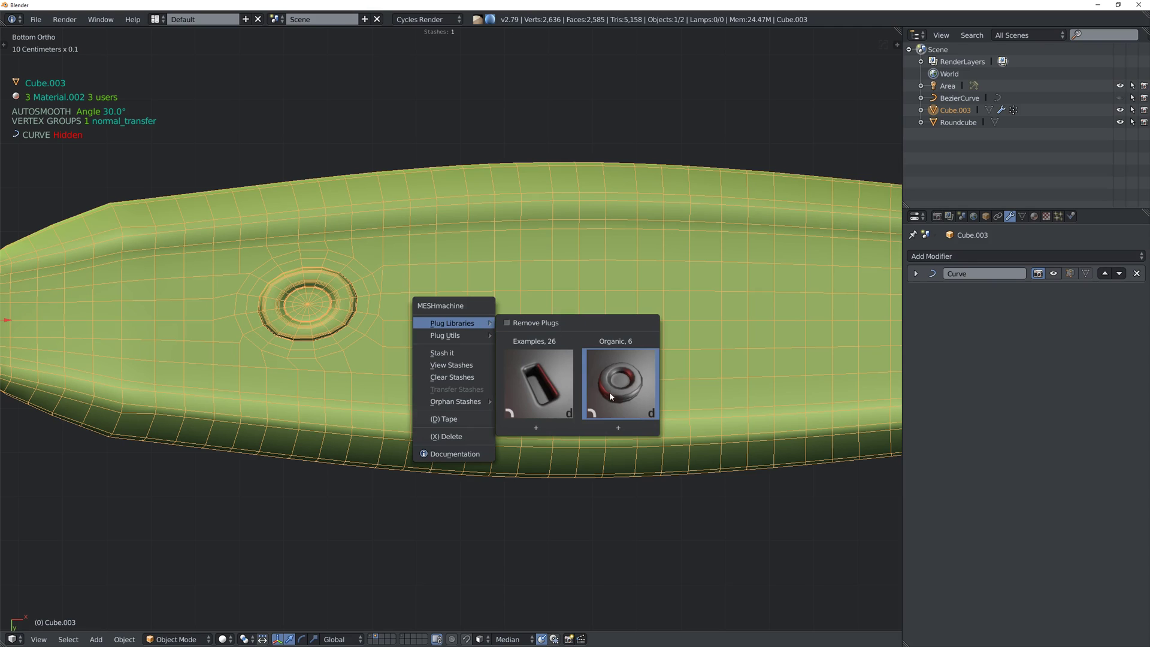
click(621, 432)
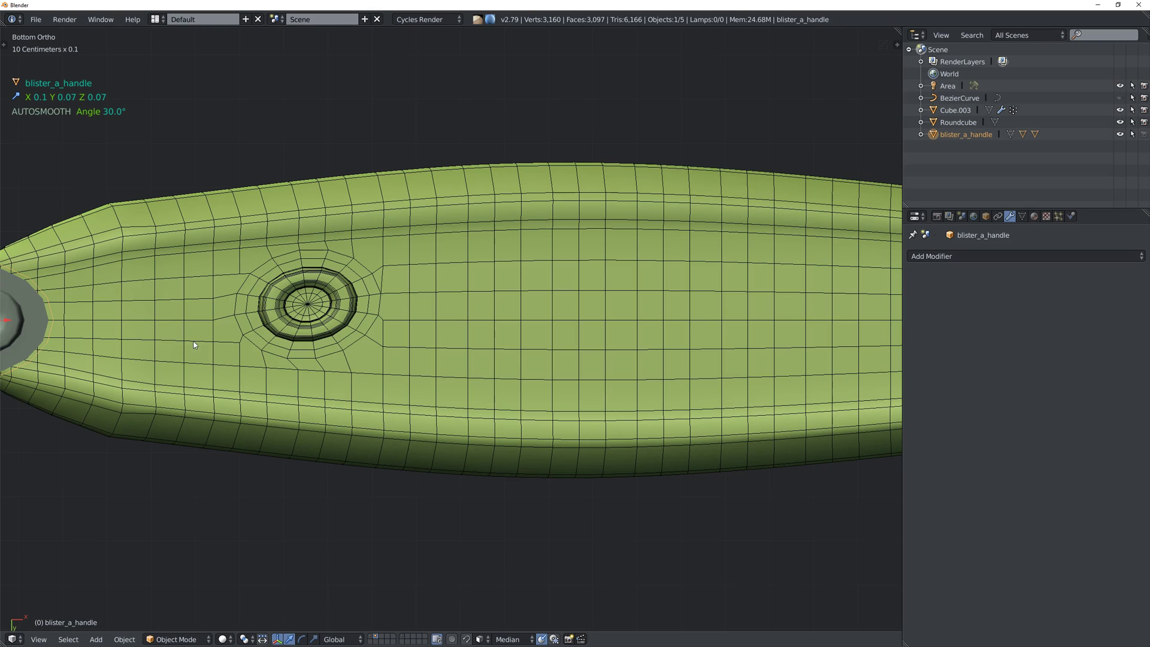
key(g)
click(490, 343)
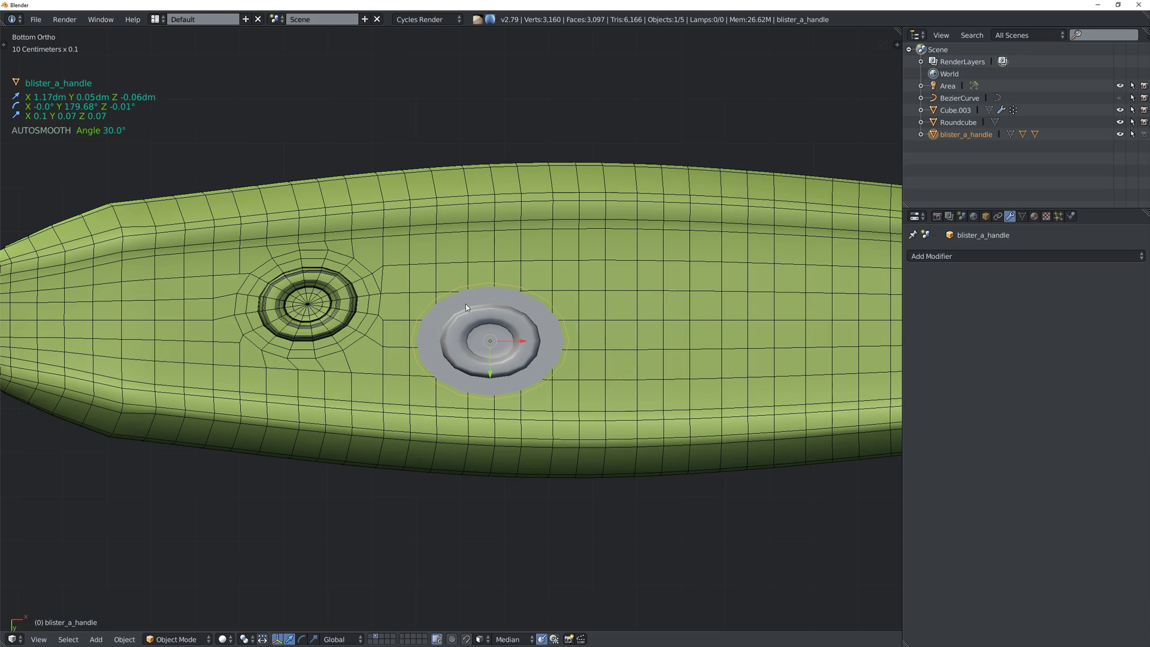
Rotate the new plug about 10° around Z and reposition it at about X 1.12 dm, Y 0.06 dm.
key(r)
click(550, 296)
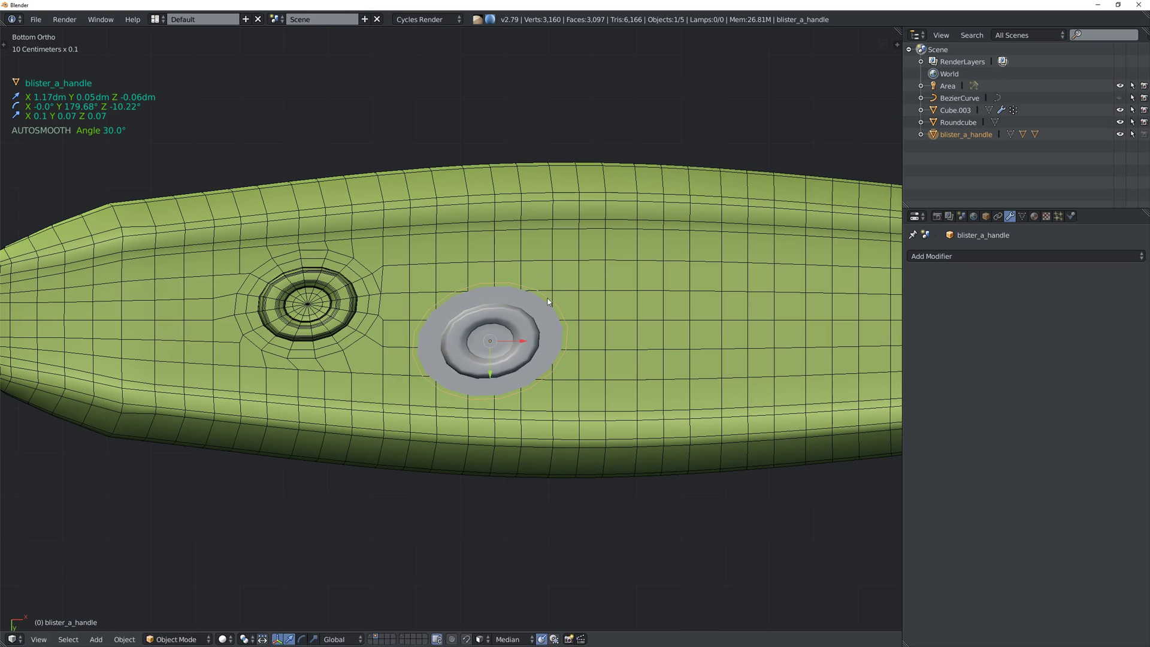
key(g)
click(517, 311)
shift+middle_drag(580, 294, 460, 298)
key(g)
click(364, 308)
ctrl+scroll(458, 292, down, 1)
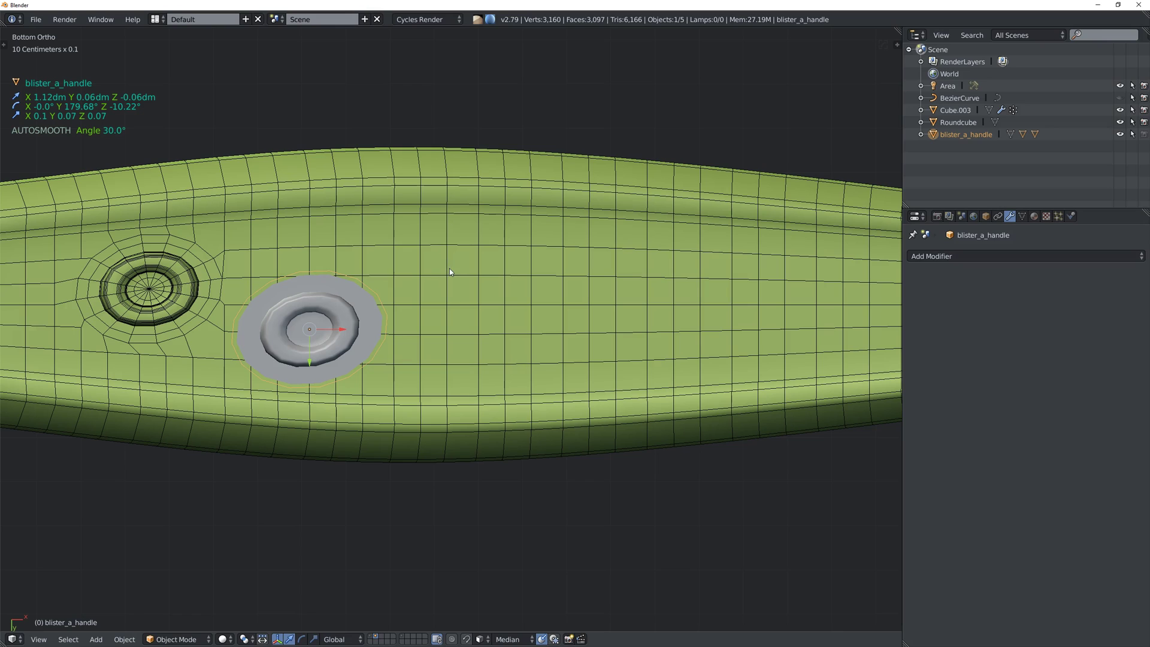
Set the 3D cursor farther along the green mesh and insert a second loose Organic ring plug there with nothing selected.
key(w)
click(507, 240)
click(500, 258)
key(y)
mouse_move(538, 292)
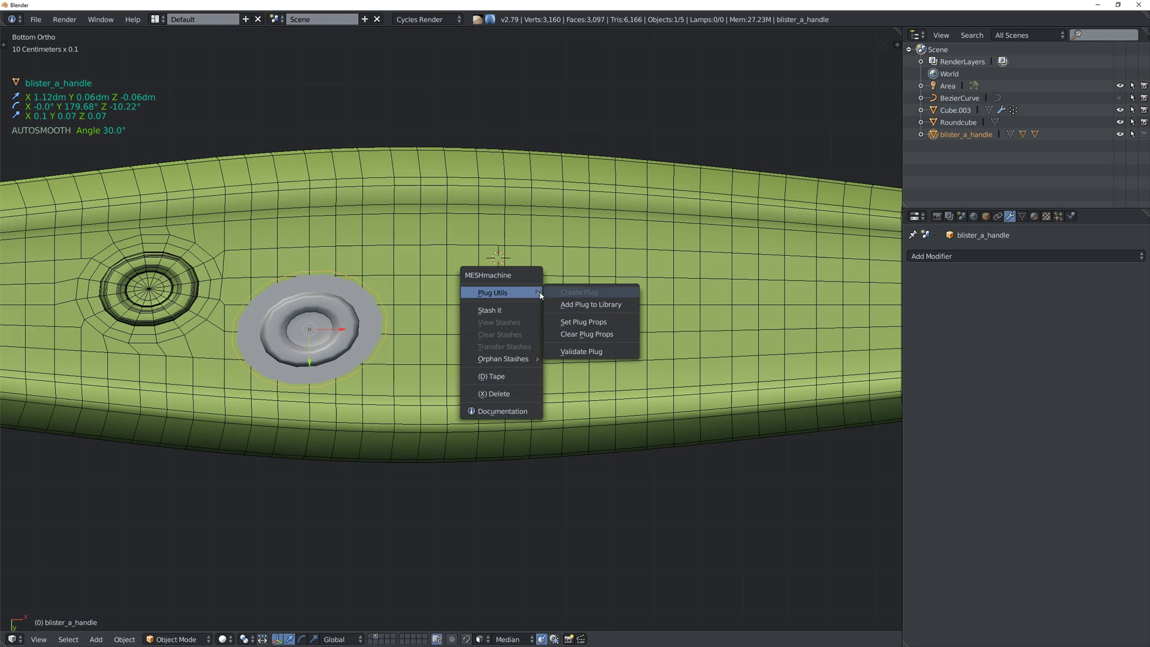
key(a)
click(498, 268)
key(y)
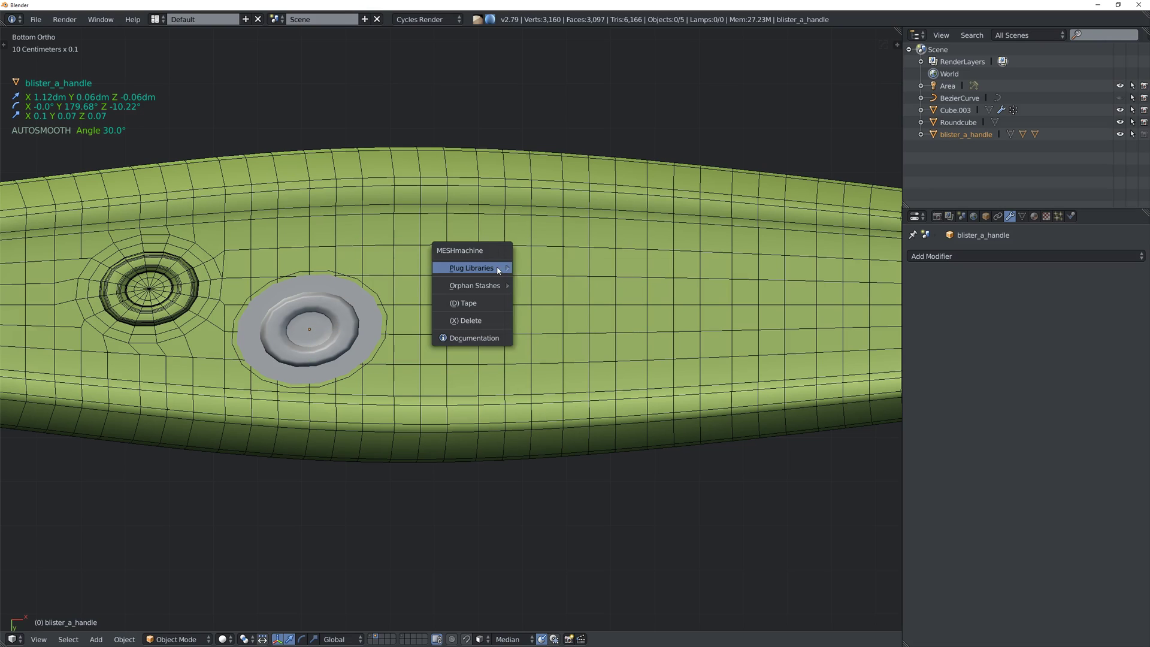
mouse_move(498, 267)
click(635, 362)
Snap the second loose plug onto the mesh surface and rotate it to about 12° around Z.
key(r)
click(574, 290)
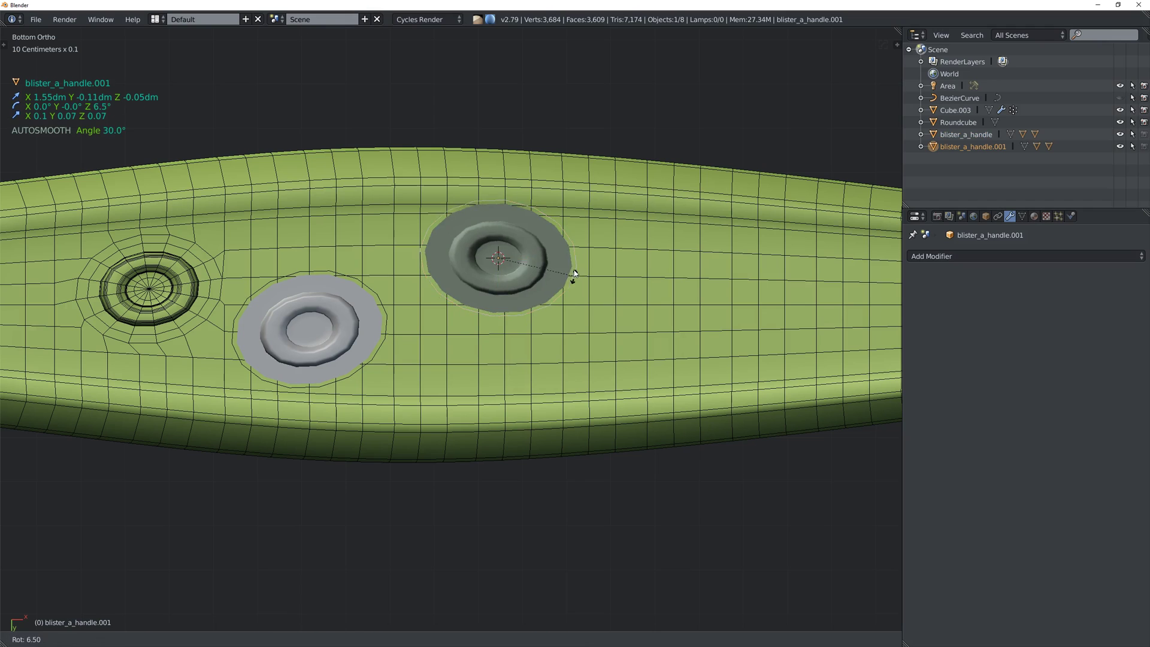
key(g)
ctrl+click(511, 275)
key(r)
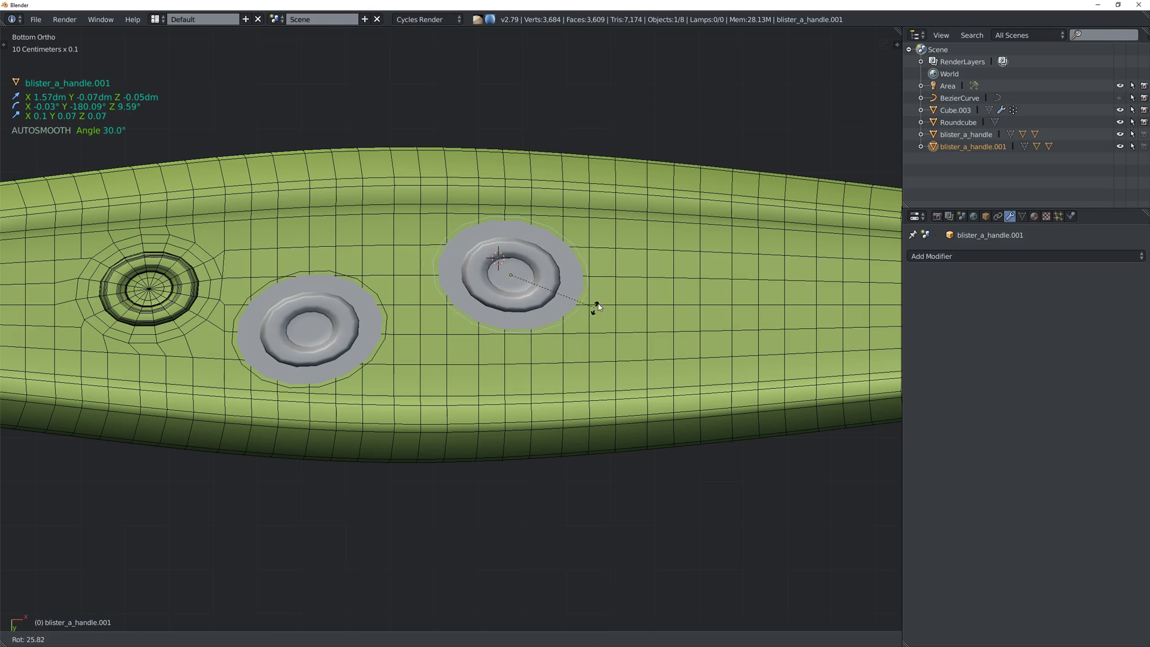
click(592, 308)
Enlarge the second loose plug to a scale of about 0.11 × 0.08 × 0.08 and move it to about X 1.54 dm, Y -0.1 dm.
key(s)
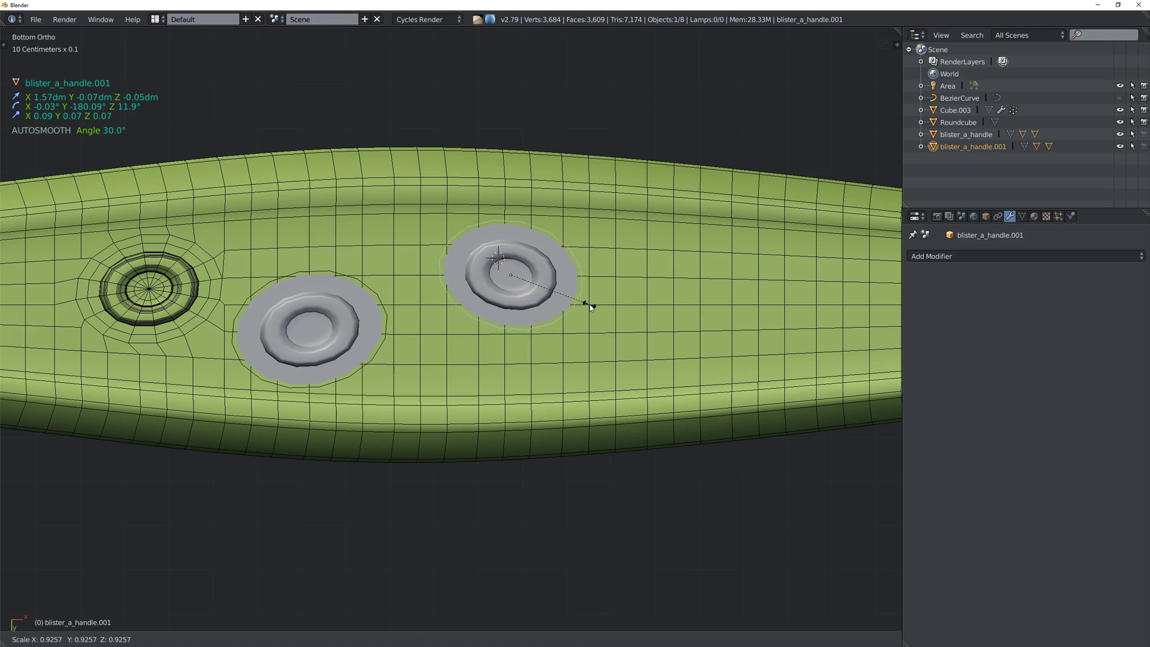
click(602, 311)
key(g)
click(594, 320)
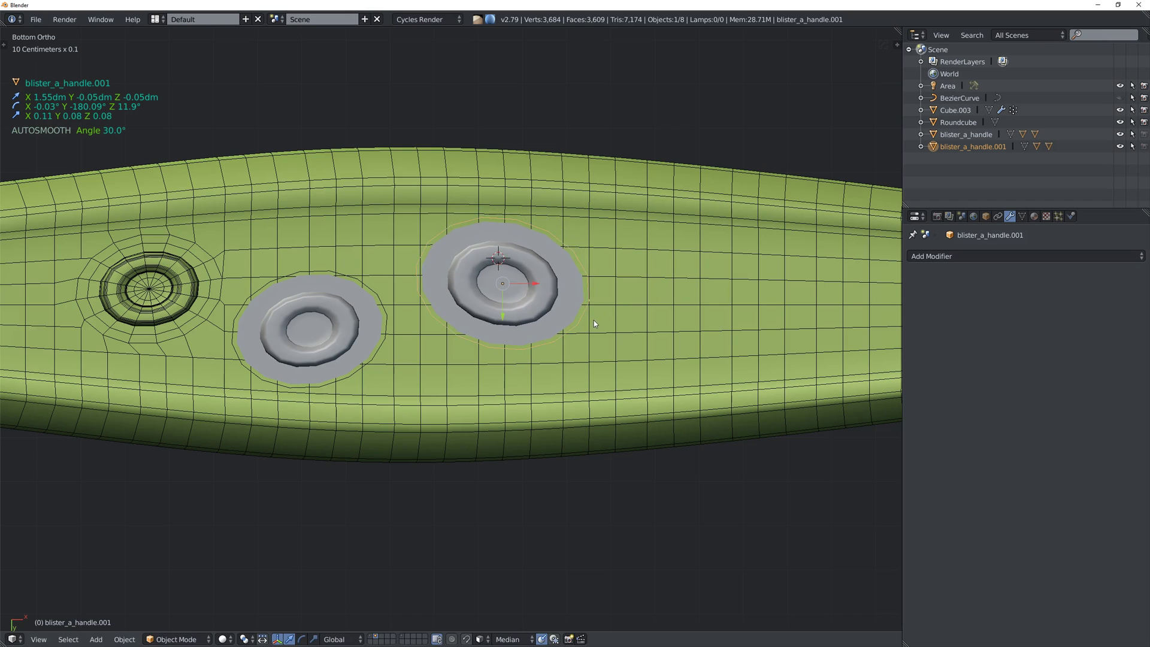
shift+middle_drag(594, 320, 518, 302)
key(g)
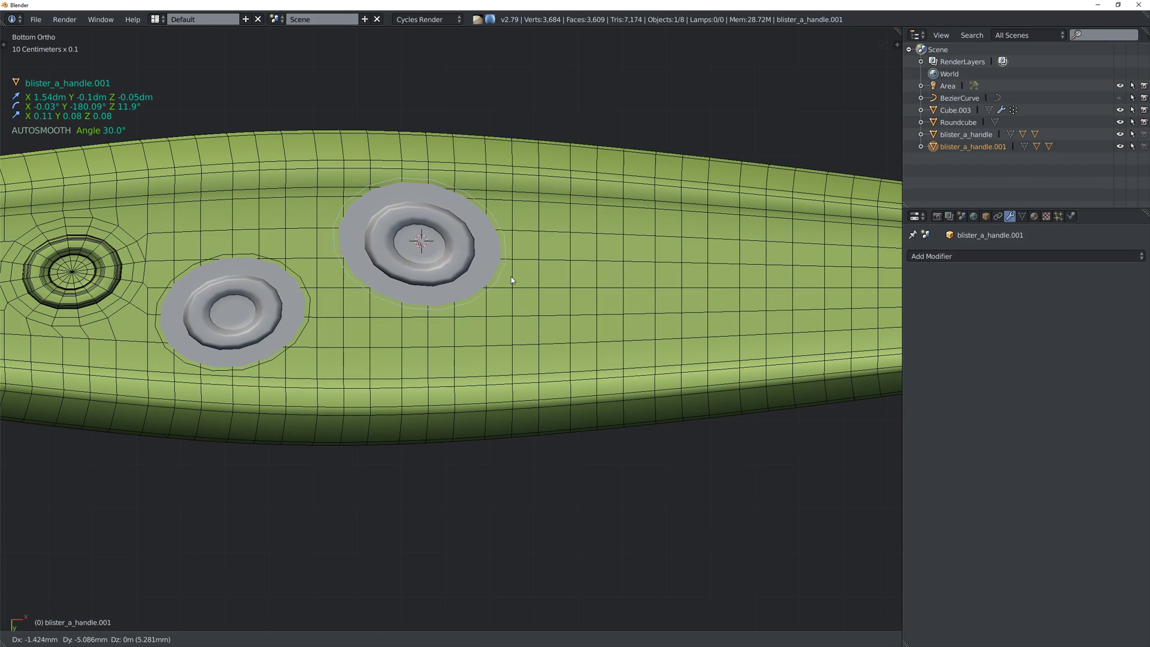
click(512, 279)
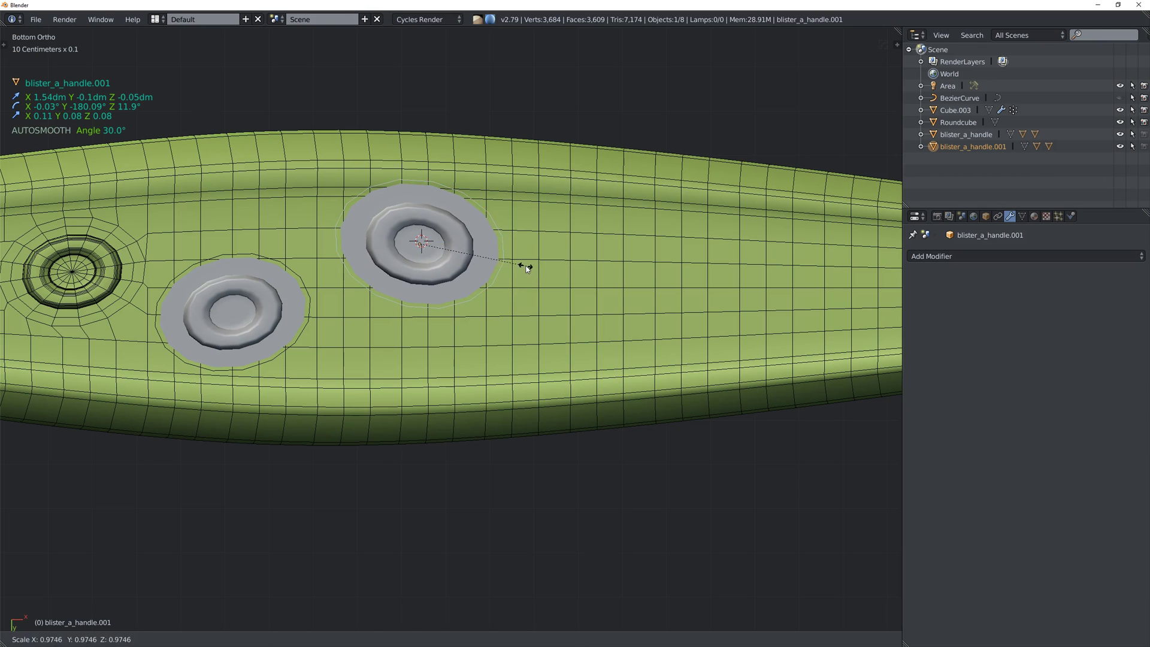
shift+middle_drag(435, 259, 384, 258)
Insert a third loose Organic ring plug and move it onto the surface past the second one.
key(a)
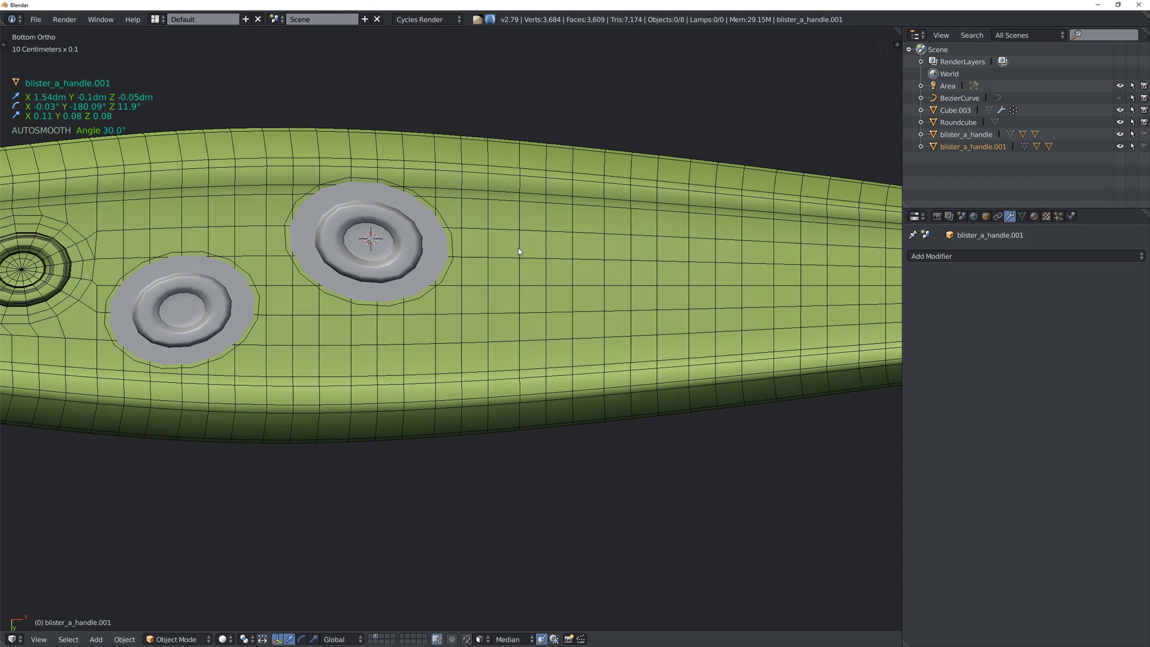
key(shift+a)
mouse_move(561, 250)
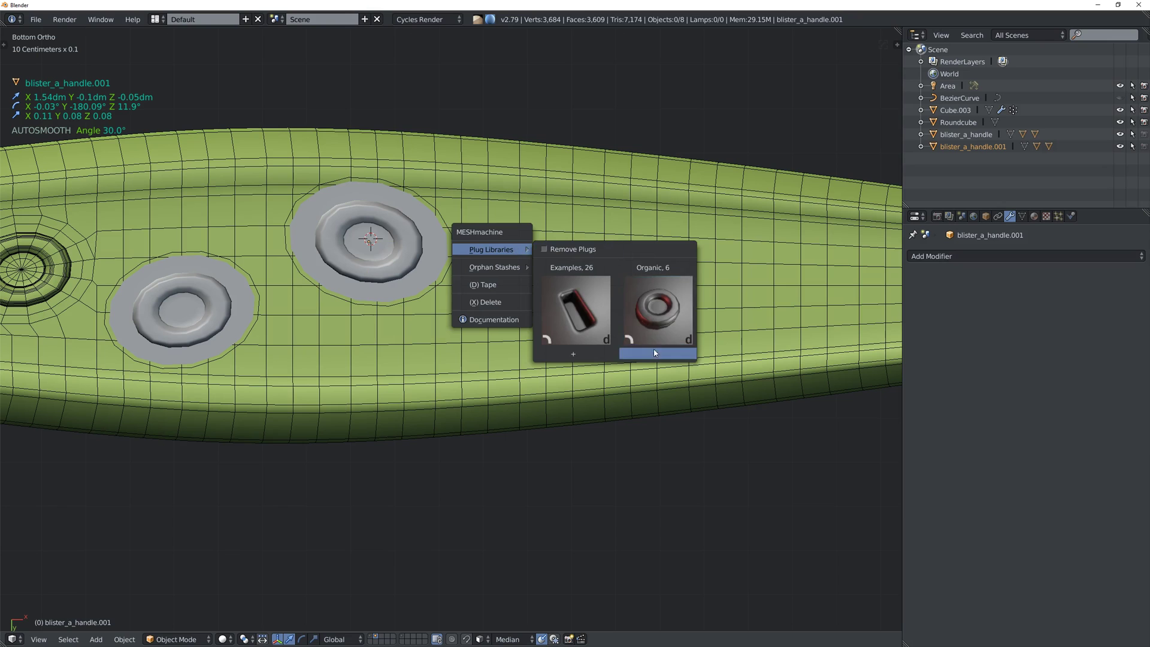
click(654, 352)
key(g)
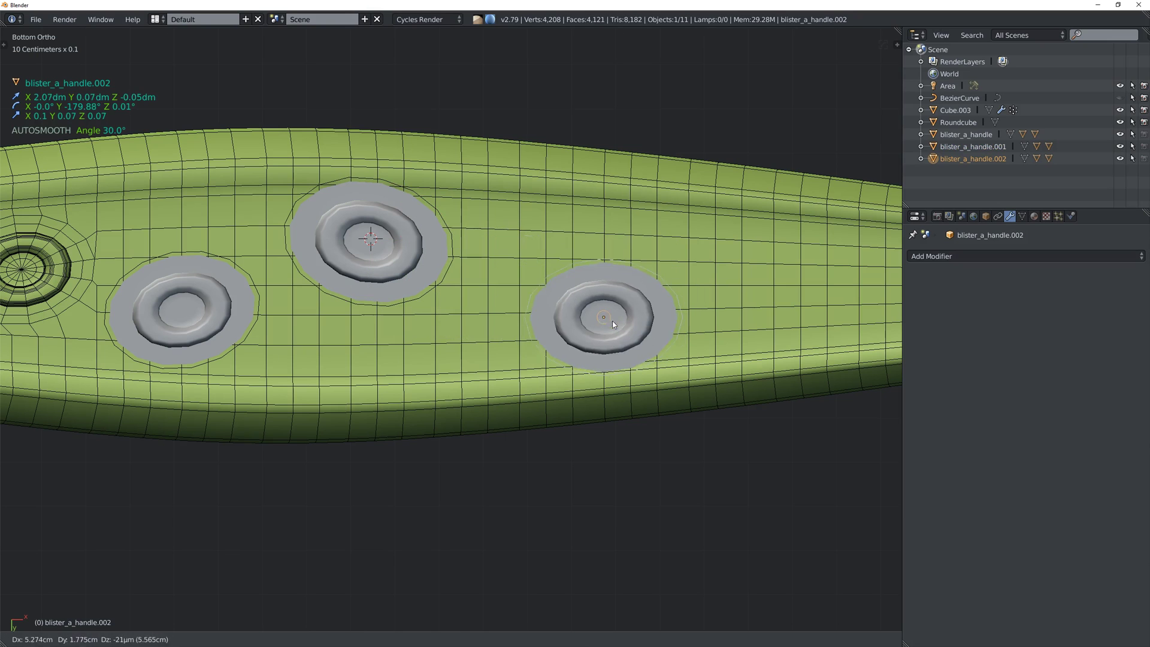
click(545, 307)
Shrink the third loose plug slightly, rotate it to about -6° around Z and place it at about X 1.89 dm, Y 0.06 dm.
key(g)
click(639, 299)
key(g)
click(615, 311)
shift+middle_drag(615, 311, 432, 267)
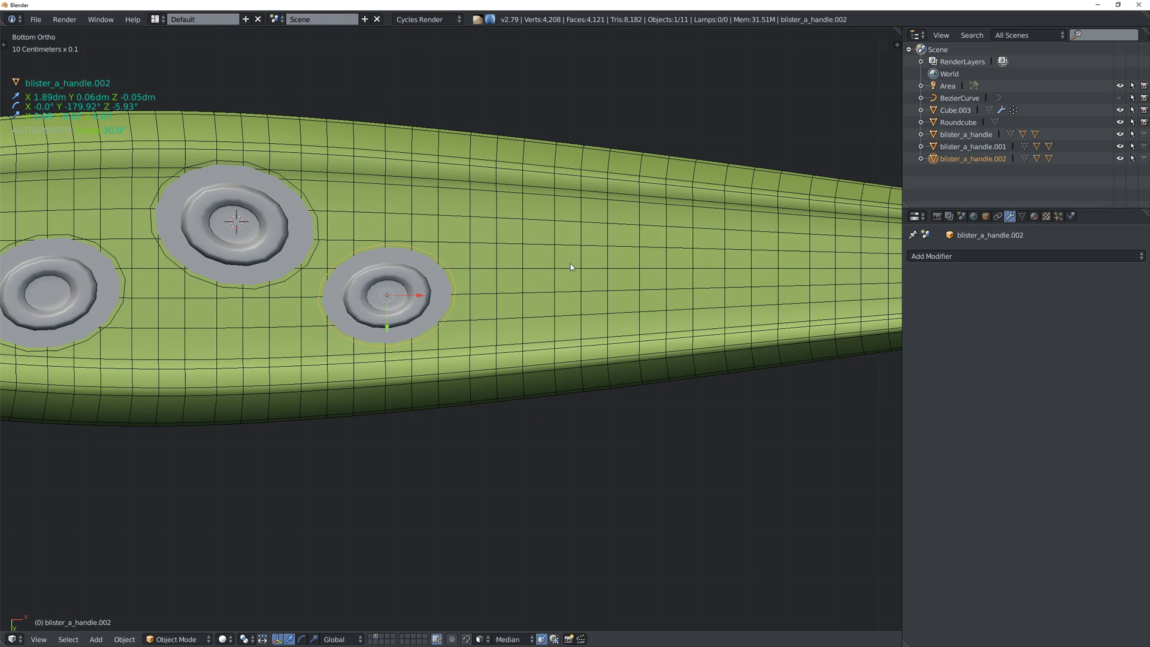
Insert a fourth loose Organic ring plug and place it on the surface towards the narrowing end of the mesh.
shift+middle_drag(563, 257, 461, 242)
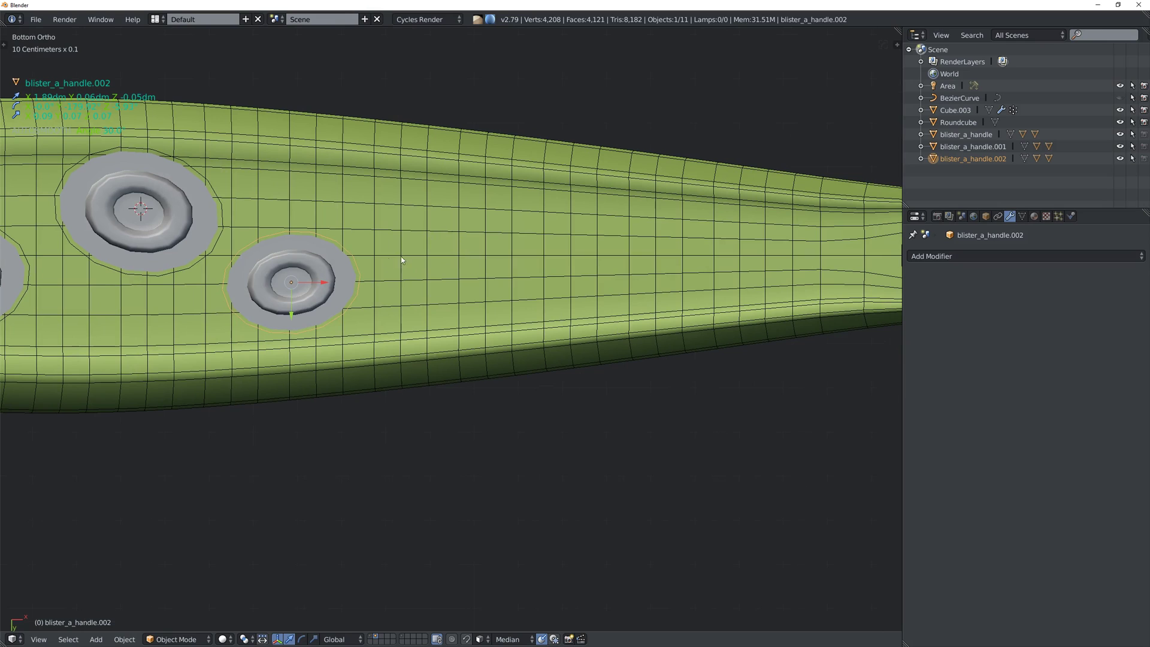
key(a)
click(420, 233)
key(y)
mouse_move(423, 231)
click(559, 336)
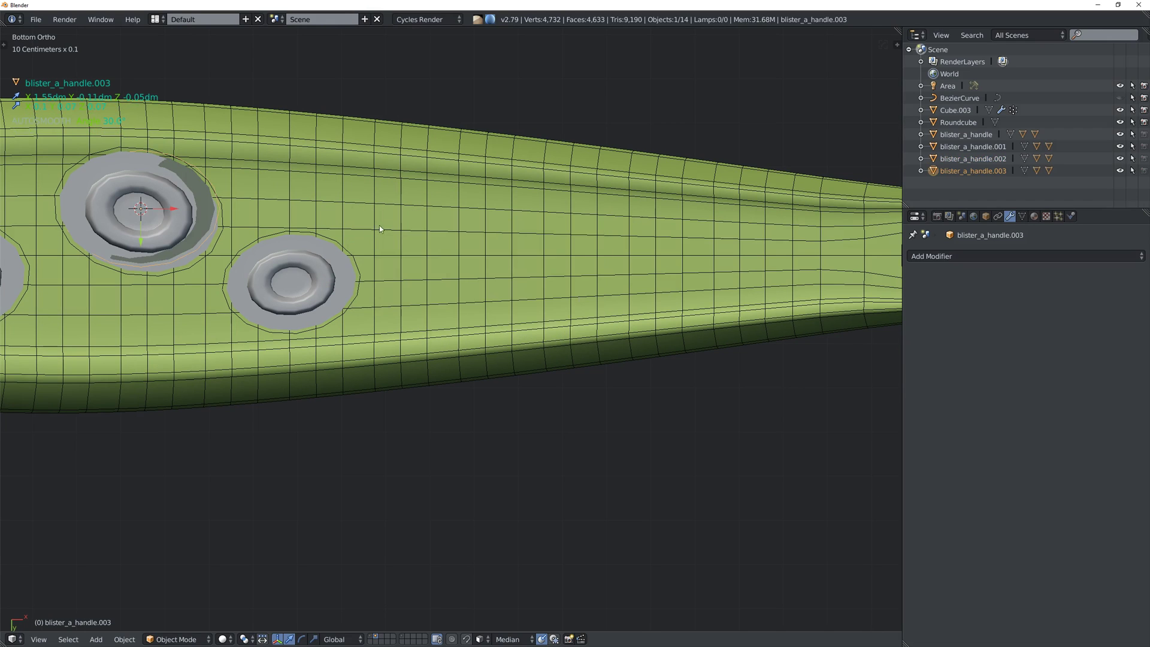
click(468, 236)
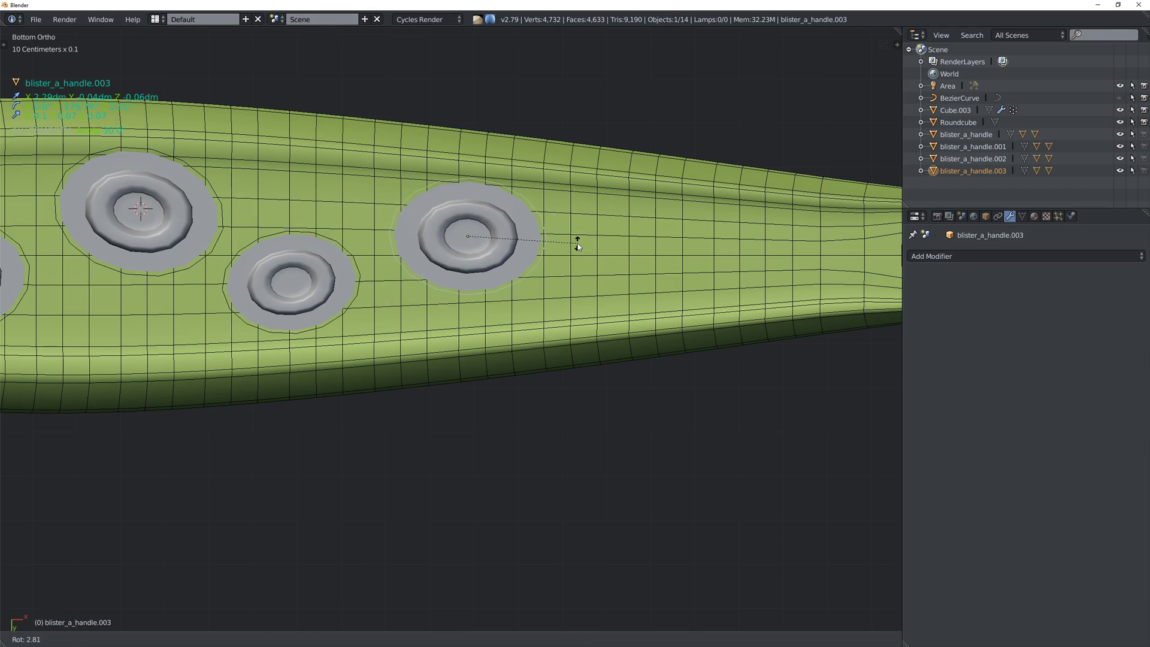
Scale down the fourth loose plug and reposition it at about X 2.26 dm, Y -0.06 dm.
key(s)
click(556, 249)
key(g)
click(527, 243)
Insert a fifth loose Organic ring plug and snap it onto the surface nearest the narrow end of the mesh.
key(a)
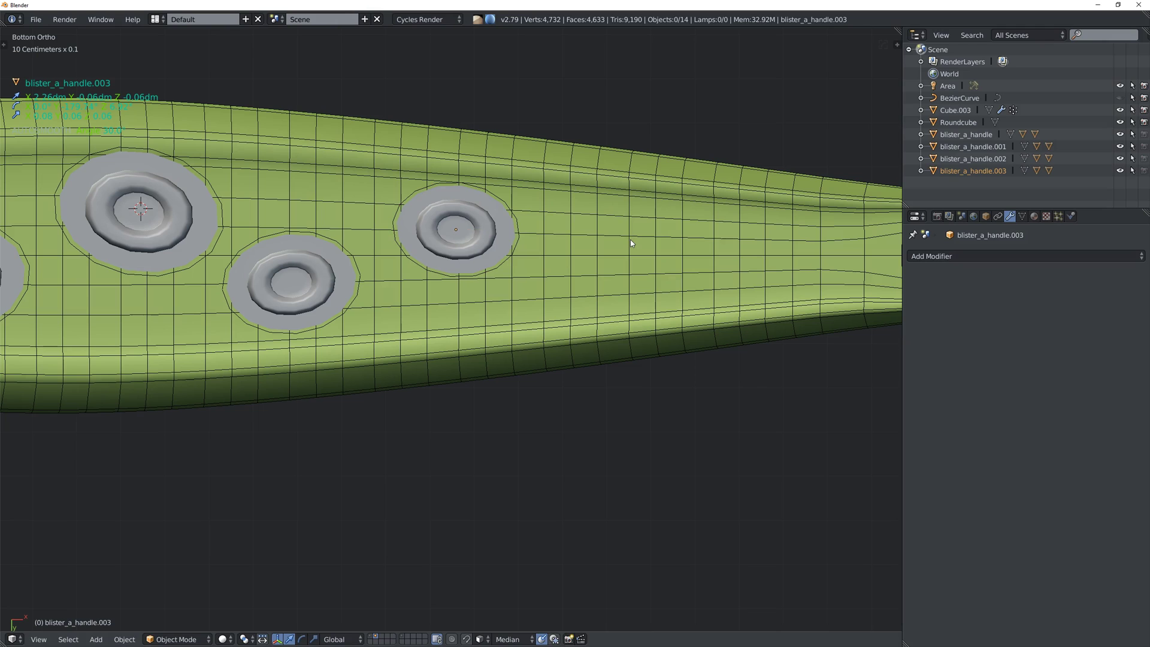
key(y)
mouse_move(624, 256)
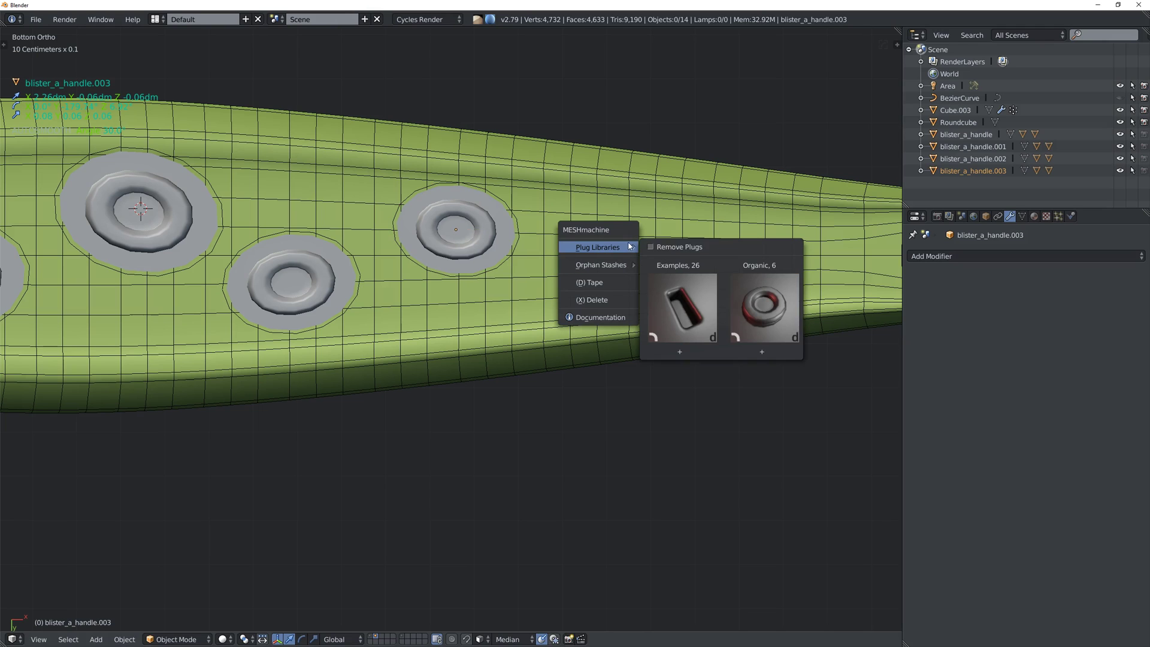
click(763, 350)
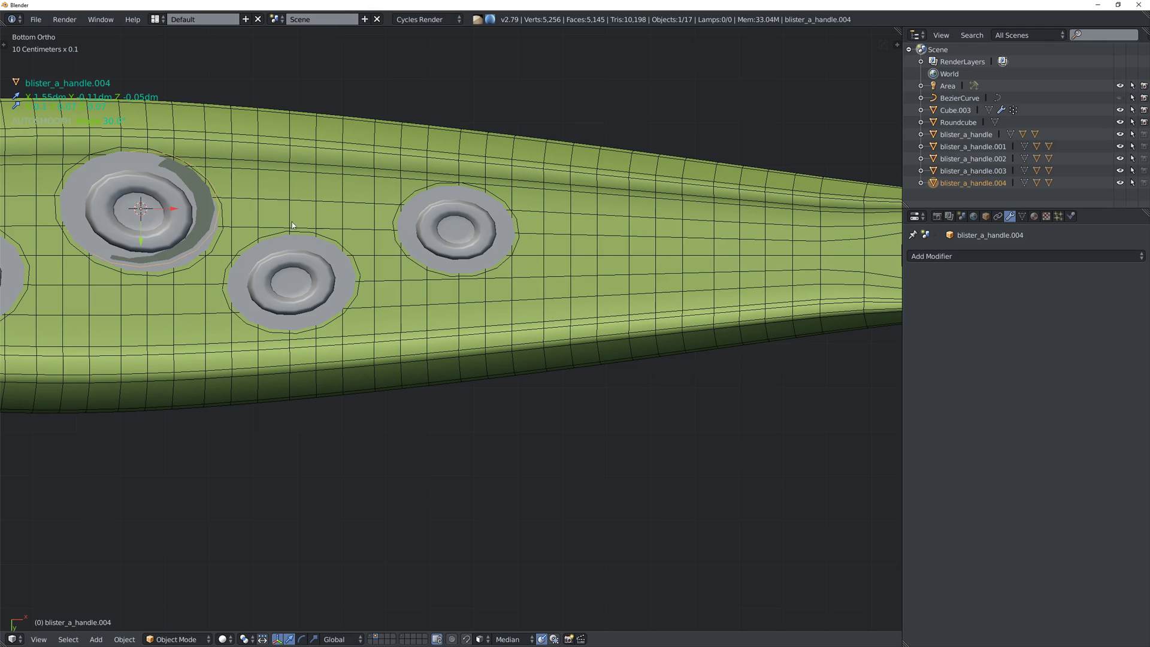
key(g)
ctrl+click(639, 268)
Shrink the fifth loose plug to a scale of about 0.08 × 0.06 × 0.06 and place it at about X 2.66 dm, Y 0.03 dm.
key(s)
click(738, 280)
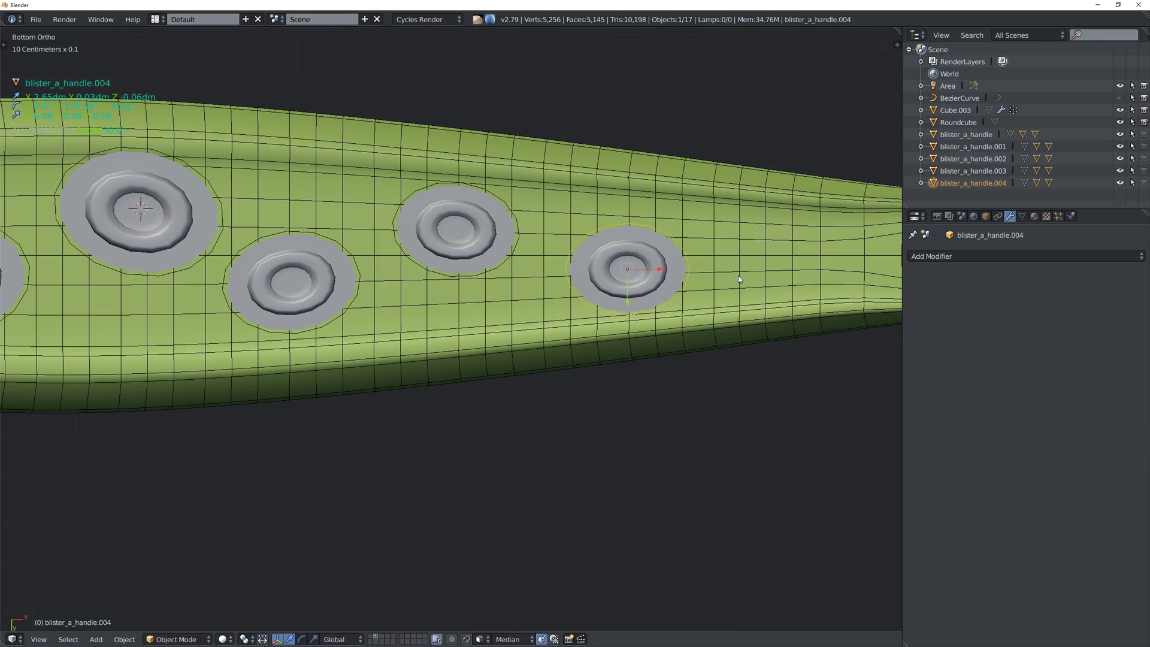
key(g)
click(720, 257)
Review the placement and size progression of all plugs along the green mesh.
shift+middle_drag(720, 257, 544, 257)
shift+middle_drag(364, 257, 592, 241)
scroll(591, 241, down, 3)
shift+middle_drag(452, 249, 438, 273)
scroll(576, 272, up, 1)
shift+middle_drag(577, 272, 597, 270)
mouse_move(691, 271)
shift+middle_down()
mouse_move(743, 269)
mouse_move(682, 269)
shift+middle_up()
shift+middle_drag(298, 239, 562, 252)
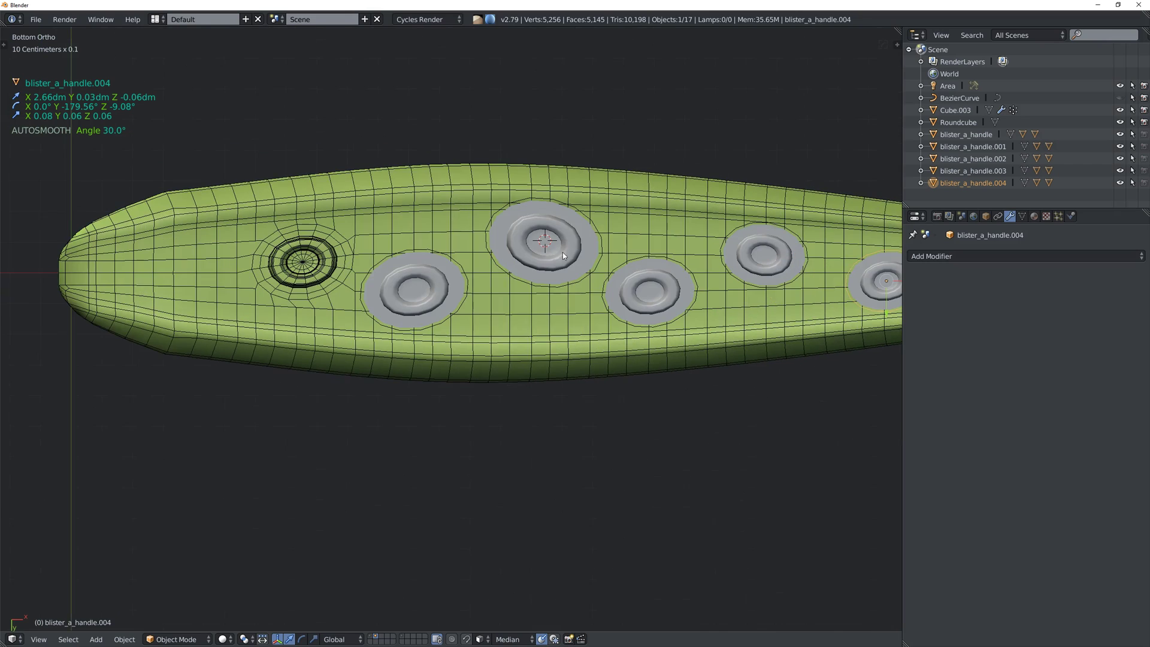
Integrate the loose plug nearest the existing integrated one into the green mesh with the Plug operation.
right_click(471, 285)
right_click(470, 284)
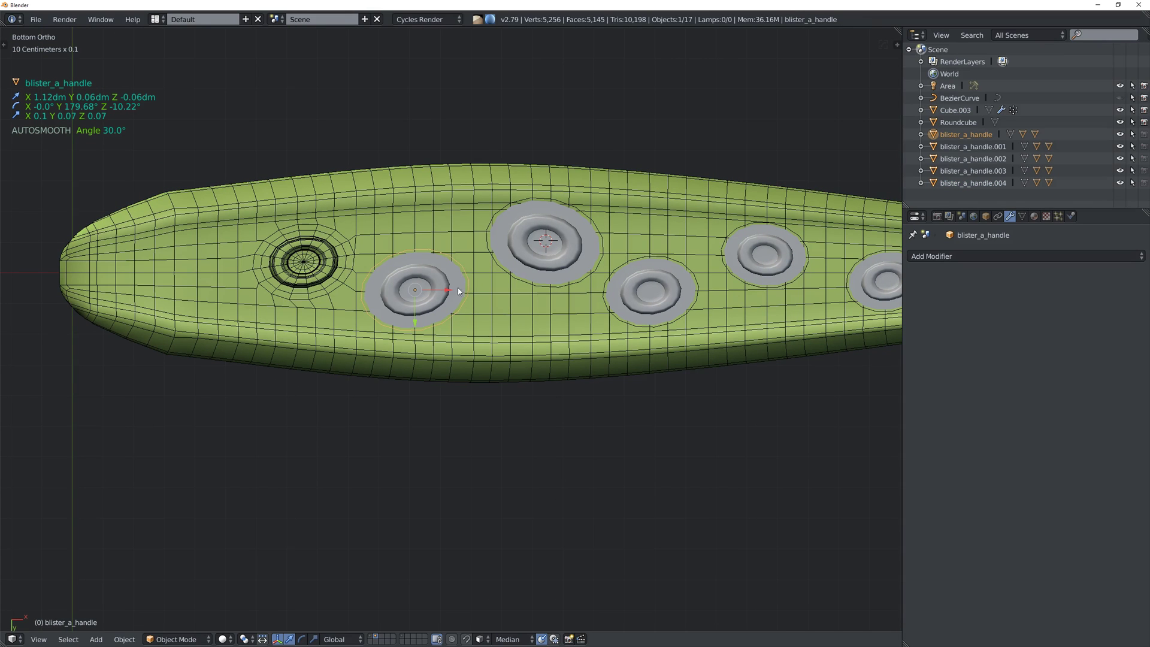
shift+right_click(462, 199)
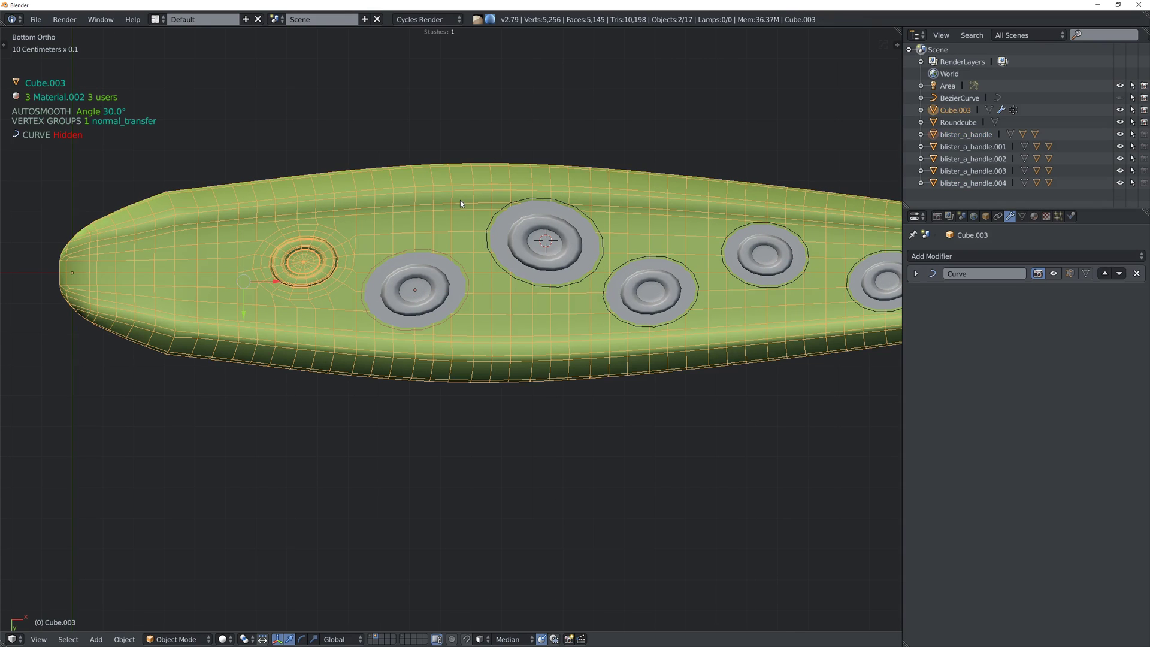
key(y)
click(465, 204)
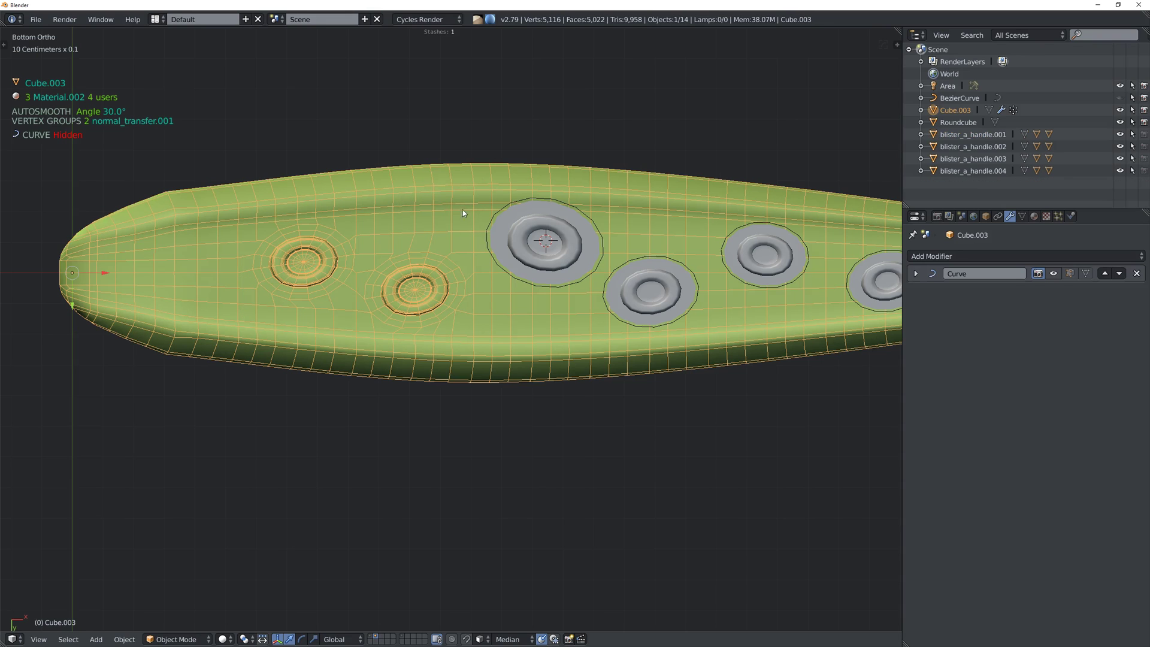
Inspect the newly integrated plug up close and open its Plug operation settings.
middle_drag(426, 283, 422, 270)
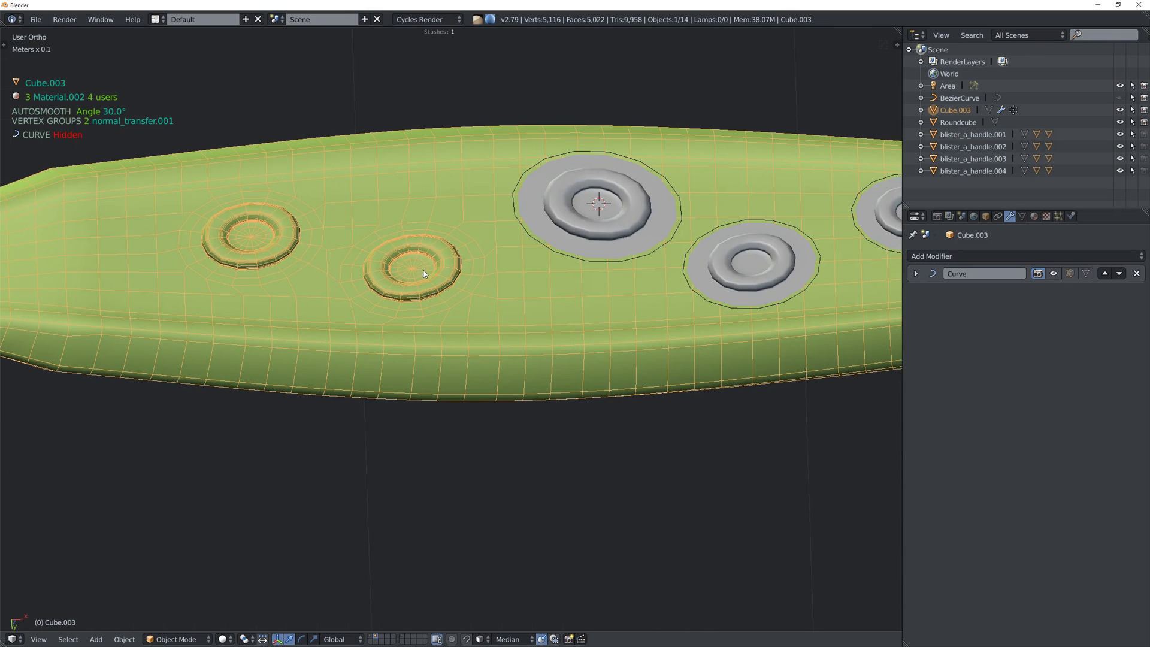
right_click(423, 271)
click(425, 203)
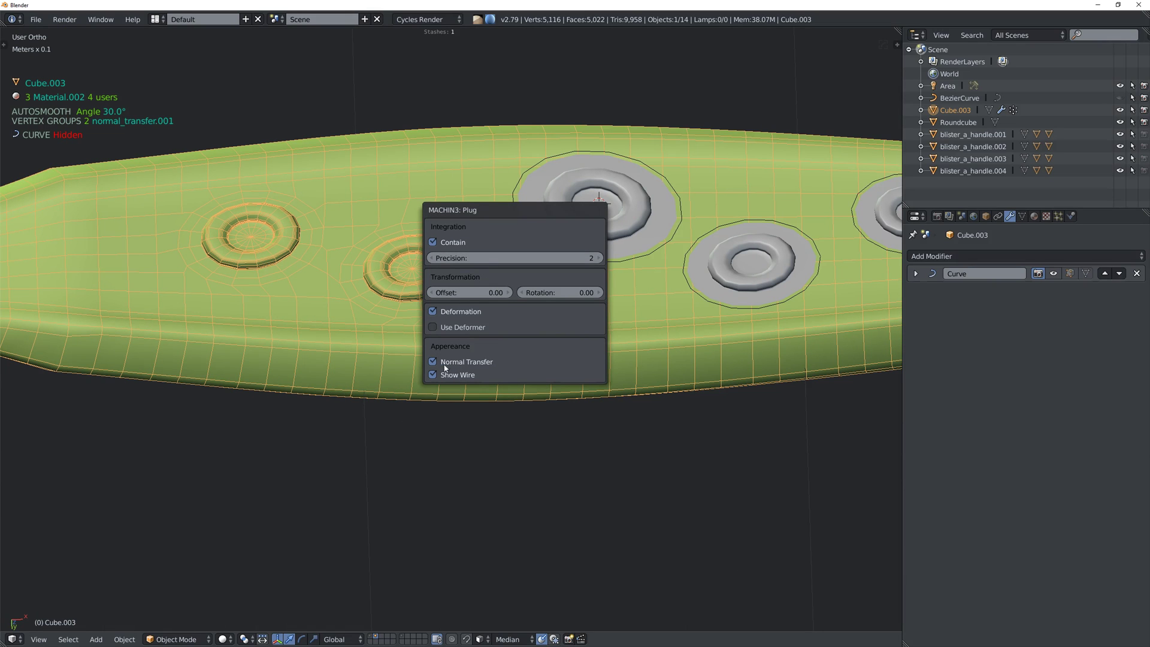
Integrate the large third plug, at the middle of the row, into the green mesh with the Plug operation.
alt+middle_drag(594, 204, 506, 276)
right_click(507, 300)
shift+right_click(502, 321)
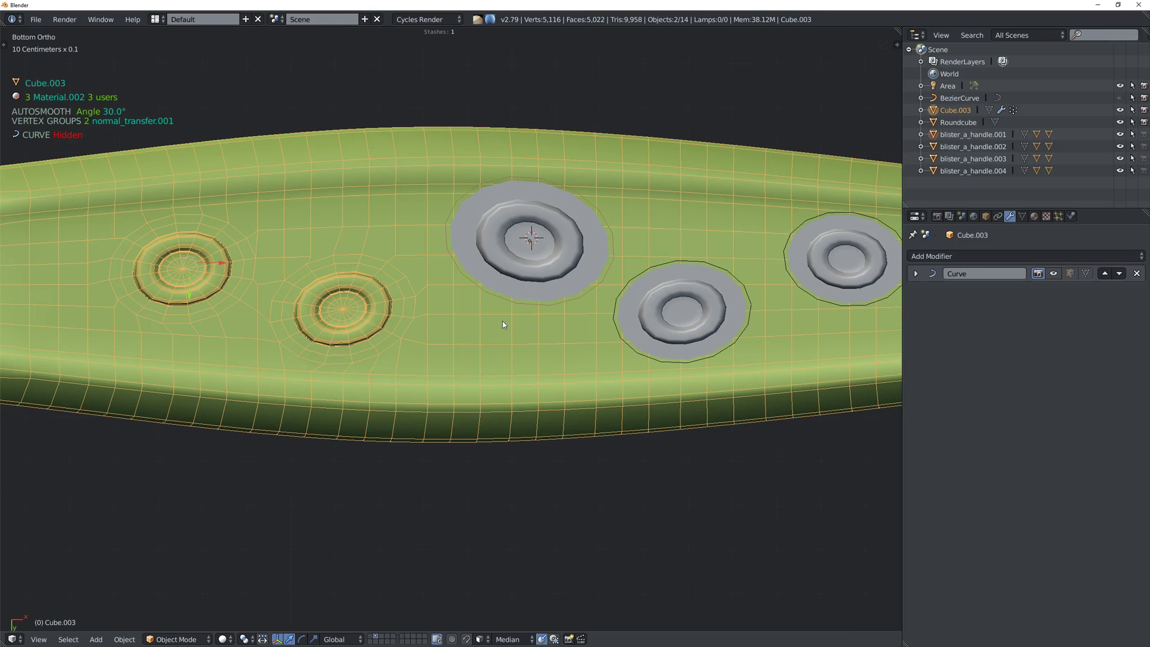
key(y)
click(516, 317)
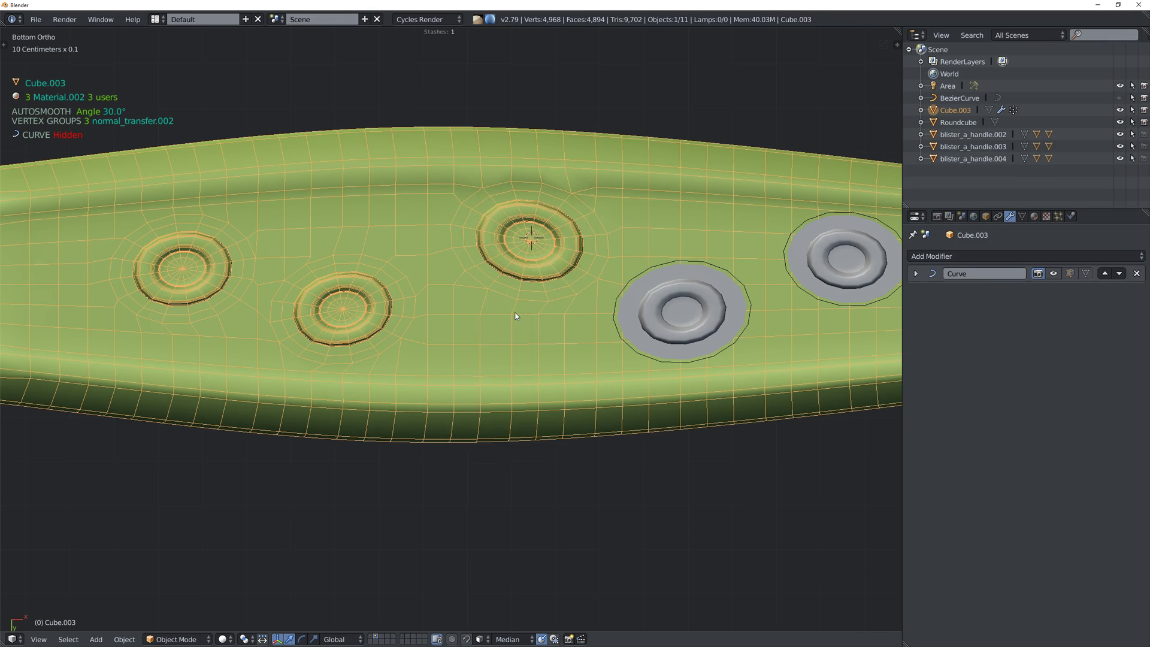
Integrate the fourth plug into the green mesh with the Plug operation and check its Normal Transfer setting.
shift+middle_drag(597, 308, 463, 322)
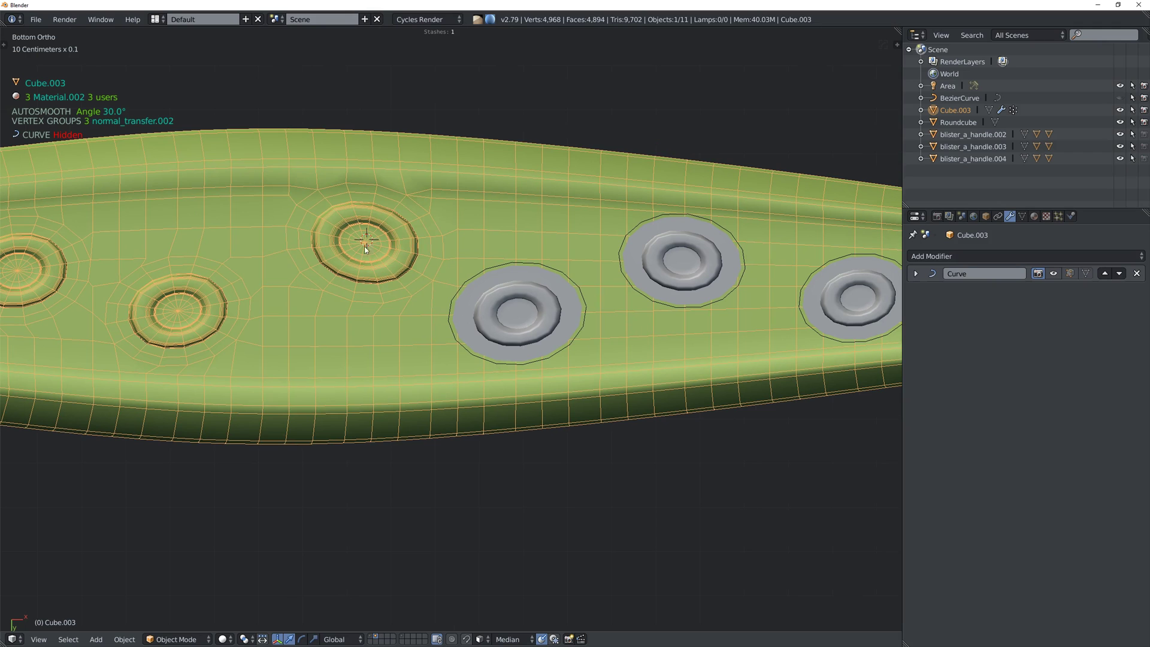
shift+click(495, 366)
shift+click(404, 344)
key(y)
click(466, 333)
right_click(467, 335)
click(464, 272)
click(497, 426)
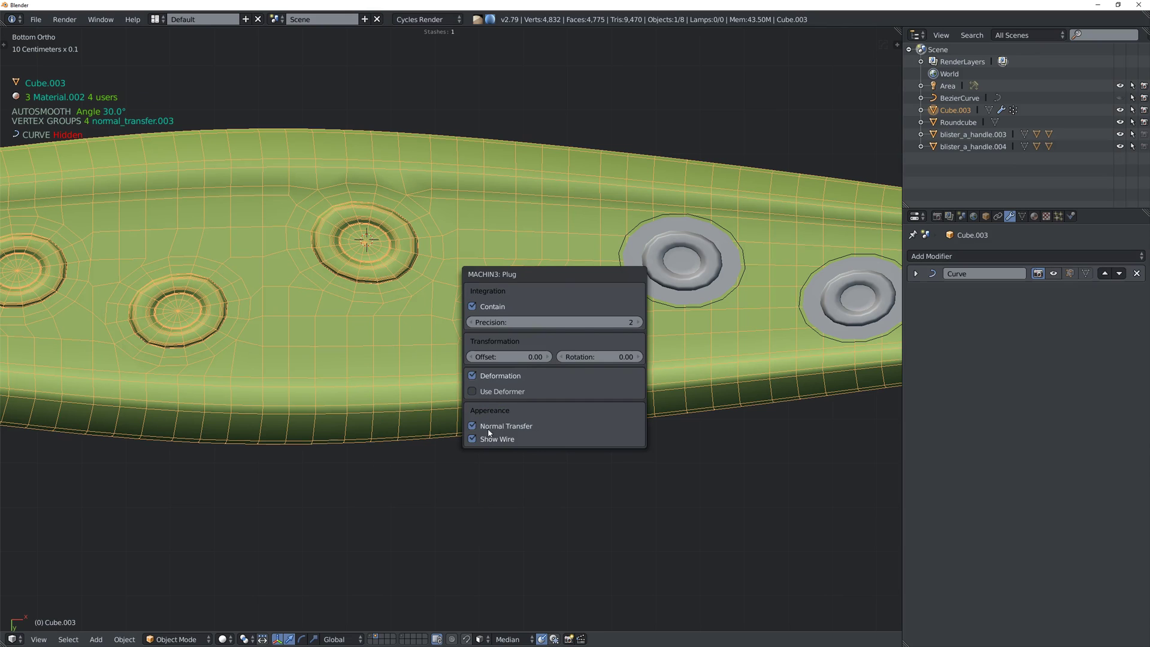
Integrate the fifth plug of the row into the green mesh with the Plug operation.
shift+middle_drag(759, 260, 653, 275)
click(540, 318)
shift+click(524, 328)
key(y)
click(533, 333)
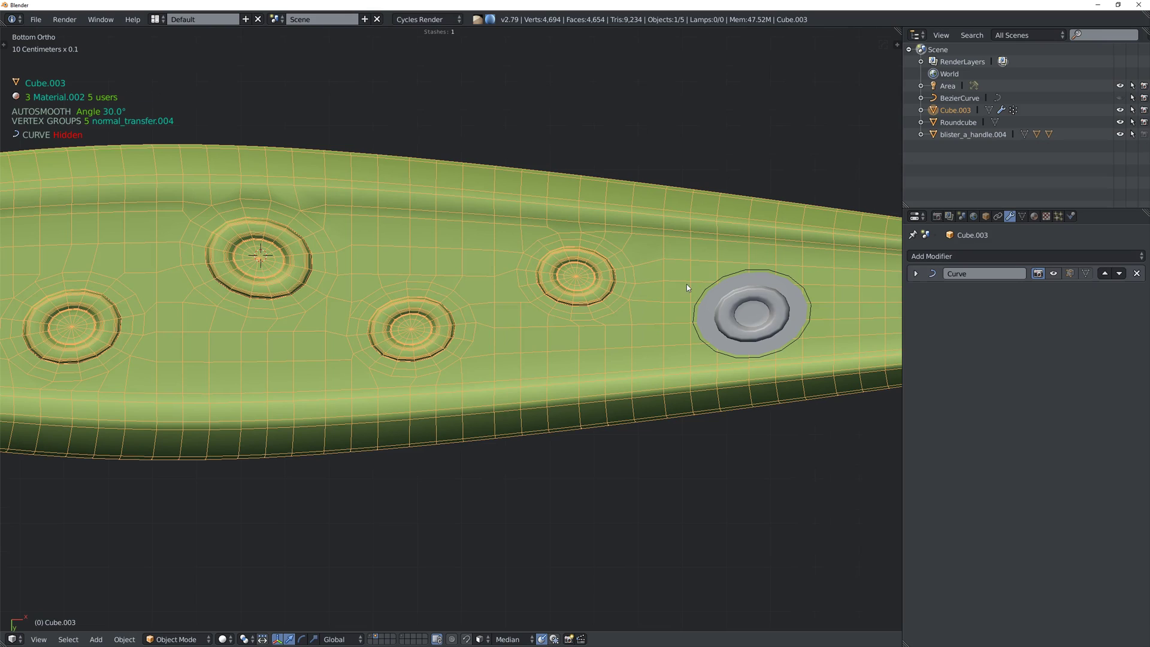
Integrate the last loose plug, nearest the narrow end, into the green mesh with the Plug operation.
shift+middle_drag(687, 284, 537, 326)
shift+right_click(537, 325)
shift+right_click(476, 330)
key(y)
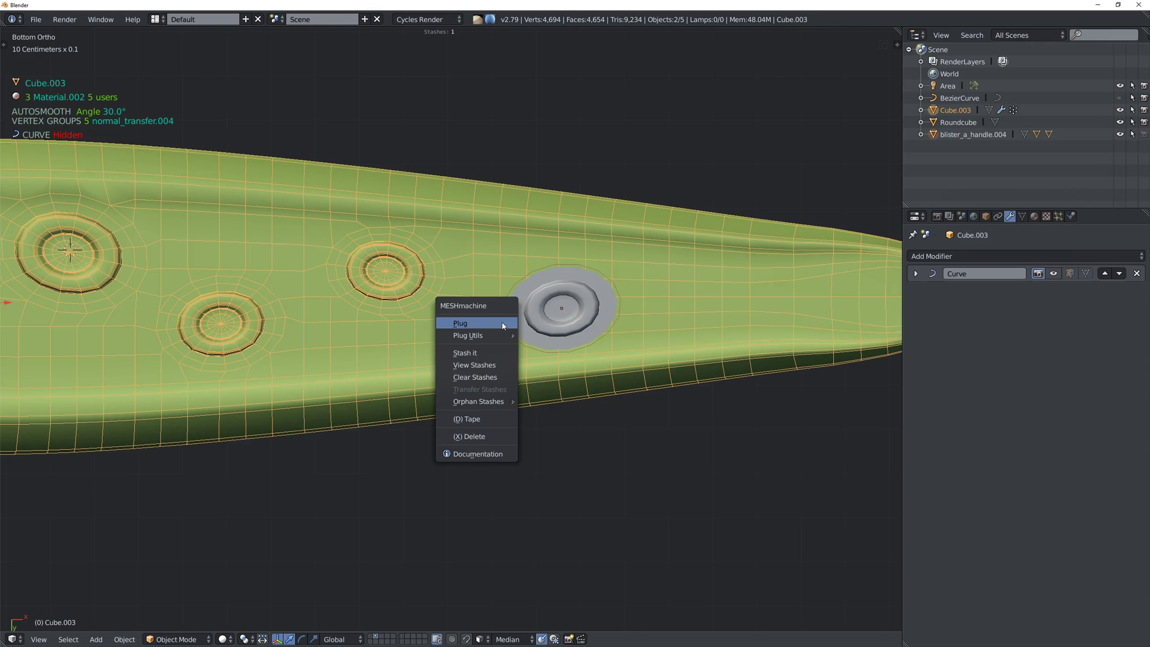
click(502, 325)
Examine the integrated plugs and the surrounding topology up close, including in Edit Mode.
shift+middle_drag(487, 324, 686, 320)
middle_drag(390, 318, 629, 280)
key(KP_5)
scroll(596, 275, up, 2)
shift+middle_drag(718, 166, 521, 312)
key(Tab)
right_click(555, 349)
scroll(555, 350, up, 3)
middle_drag(522, 351, 560, 352)
key(Tab)
Turn on matcap shading in the viewport and choose the glossy red matcap.
key(z)
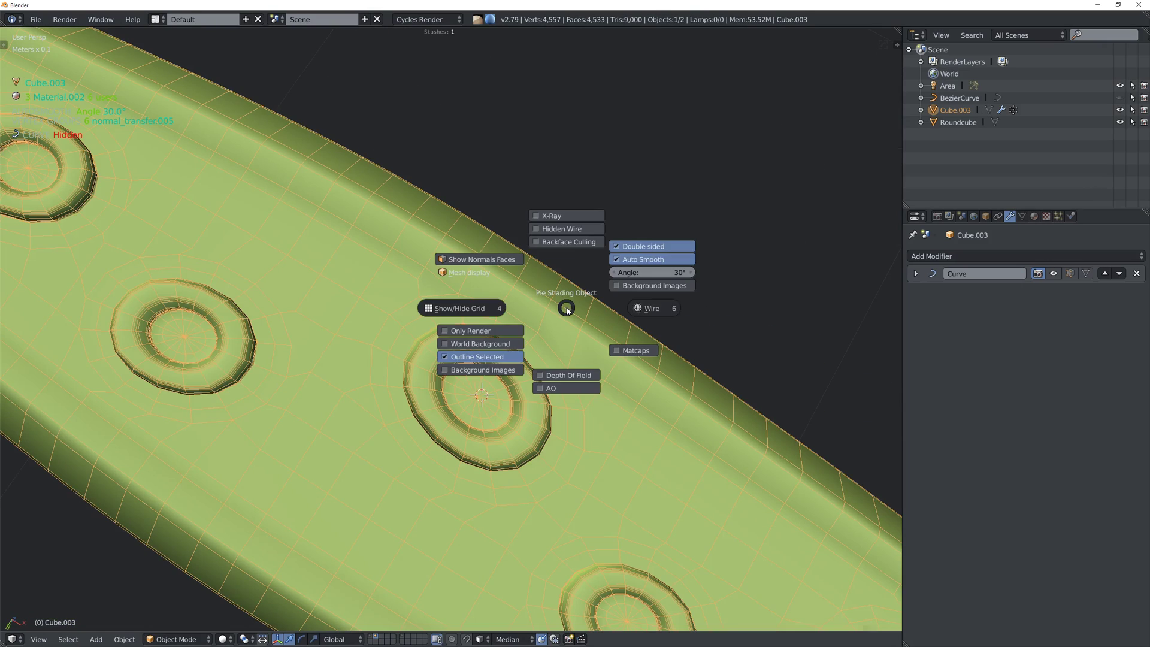
click(619, 351)
key(z)
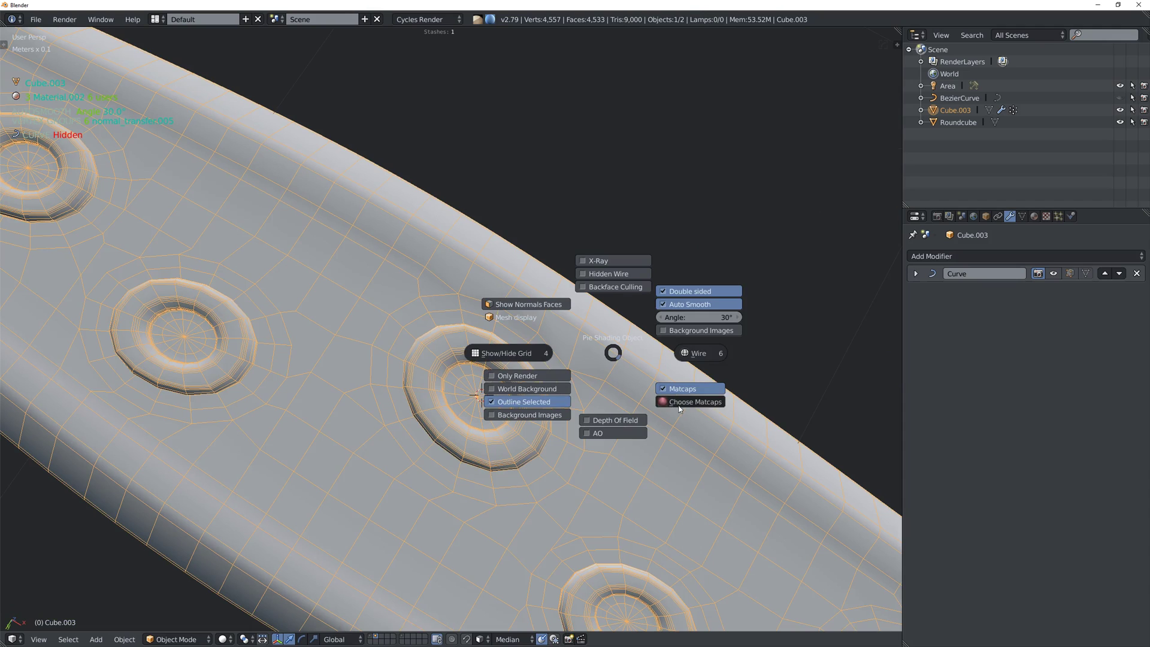
mouse_move(698, 403)
click(737, 447)
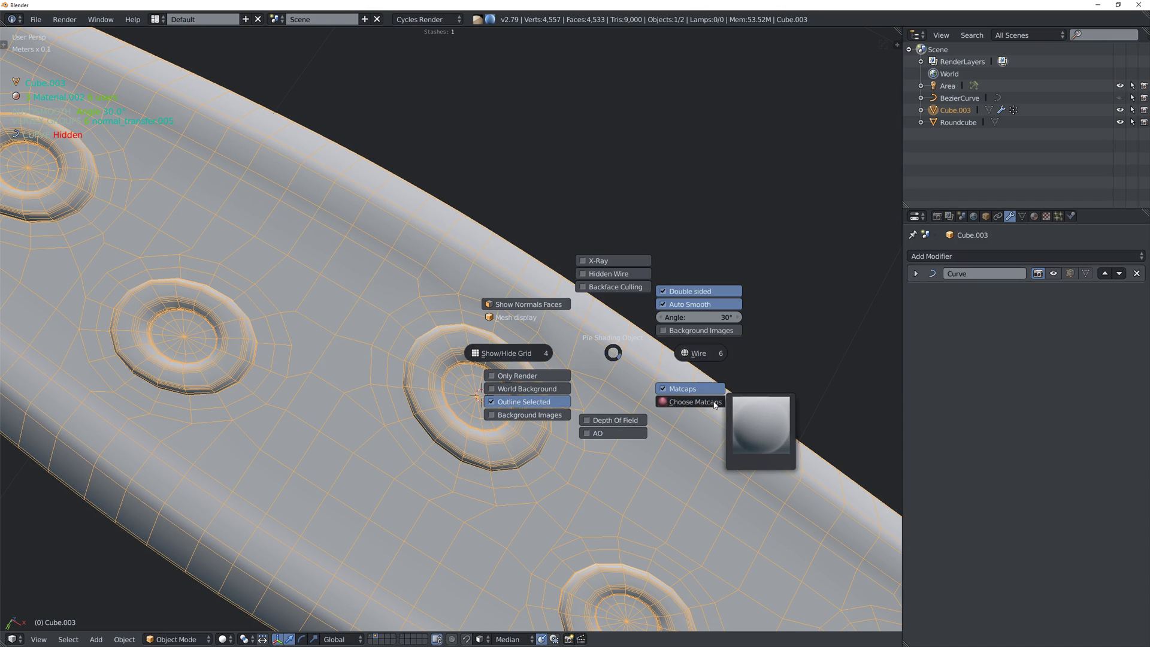
click(753, 425)
click(336, 347)
Inspect the reflections around the integrated plugs and look up MESHmachine's normal tools in Edit Mode.
mouse_move(456, 361)
middle_down()
mouse_move(432, 293)
mouse_move(505, 329)
mouse_move(547, 279)
middle_up()
mouse_move(273, 314)
shift+middle_down()
mouse_move(395, 320)
mouse_move(430, 307)
mouse_move(419, 305)
shift+middle_up()
middle_drag(349, 270, 367, 309)
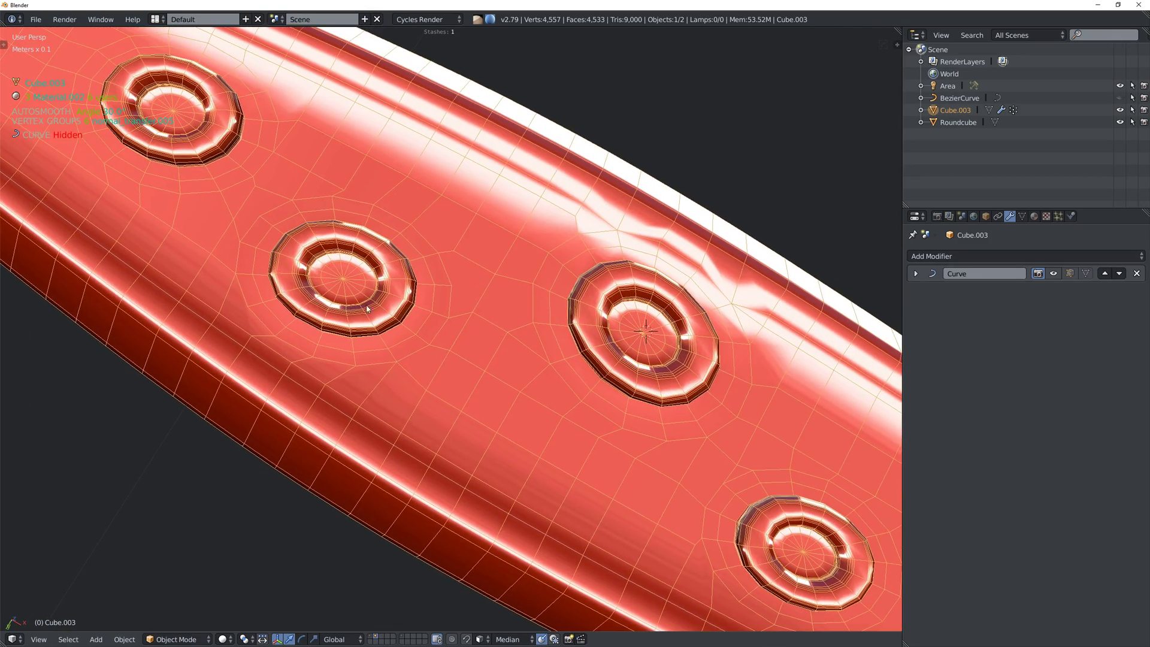
middle_drag(255, 219, 326, 304)
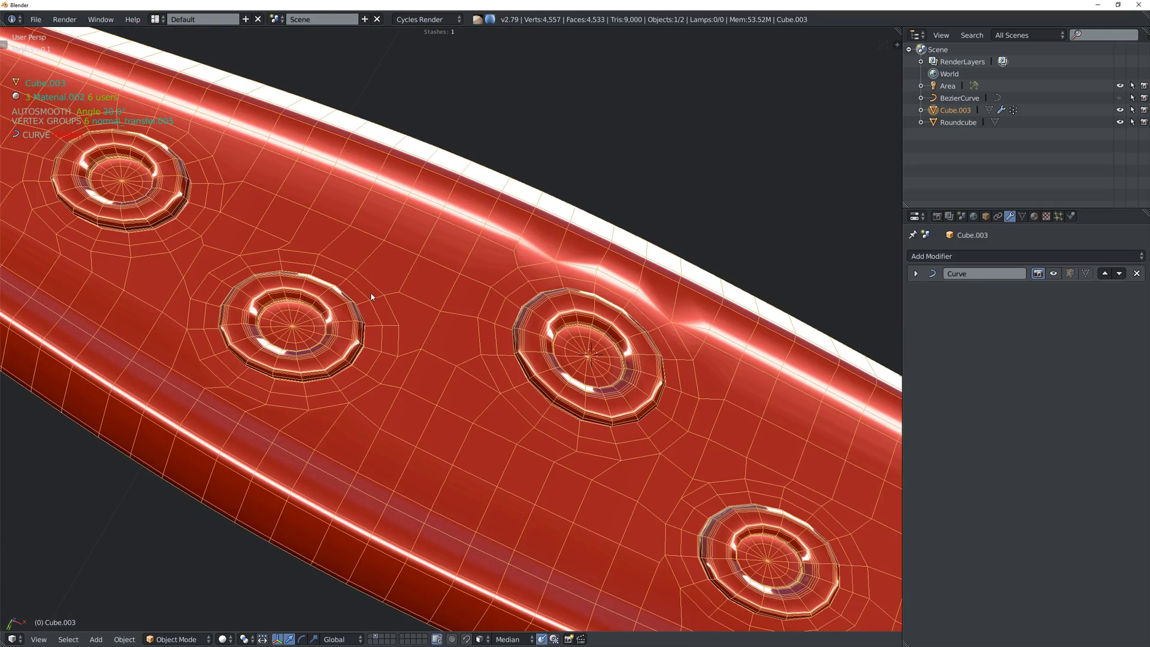
key(Tab)
key(w)
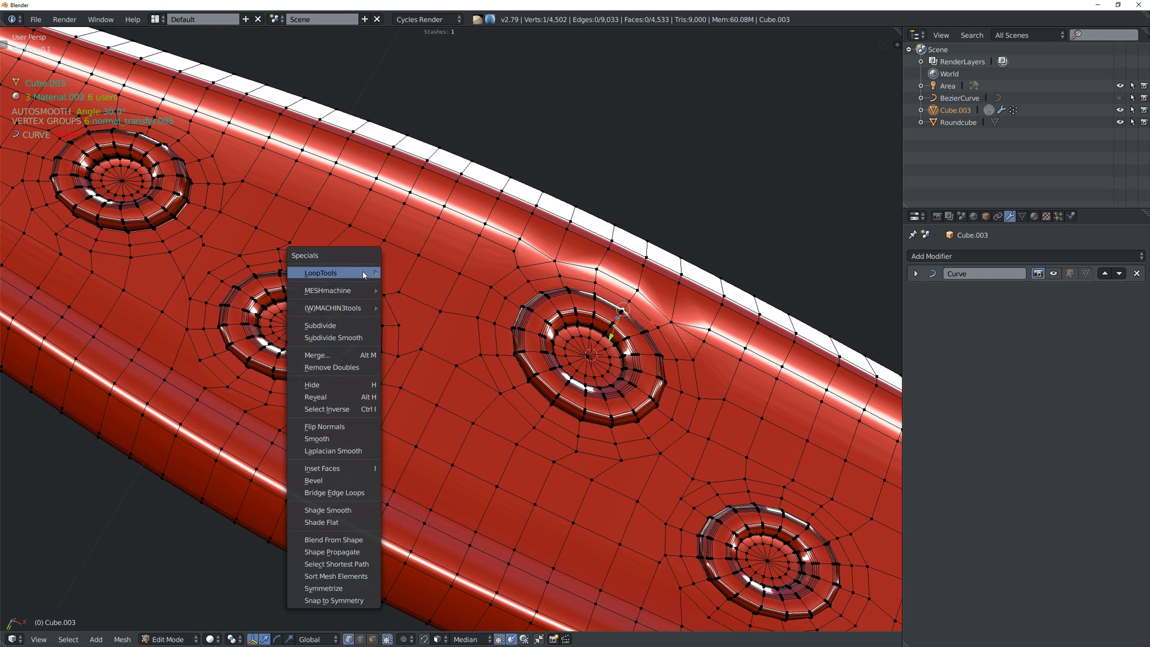
mouse_move(345, 290)
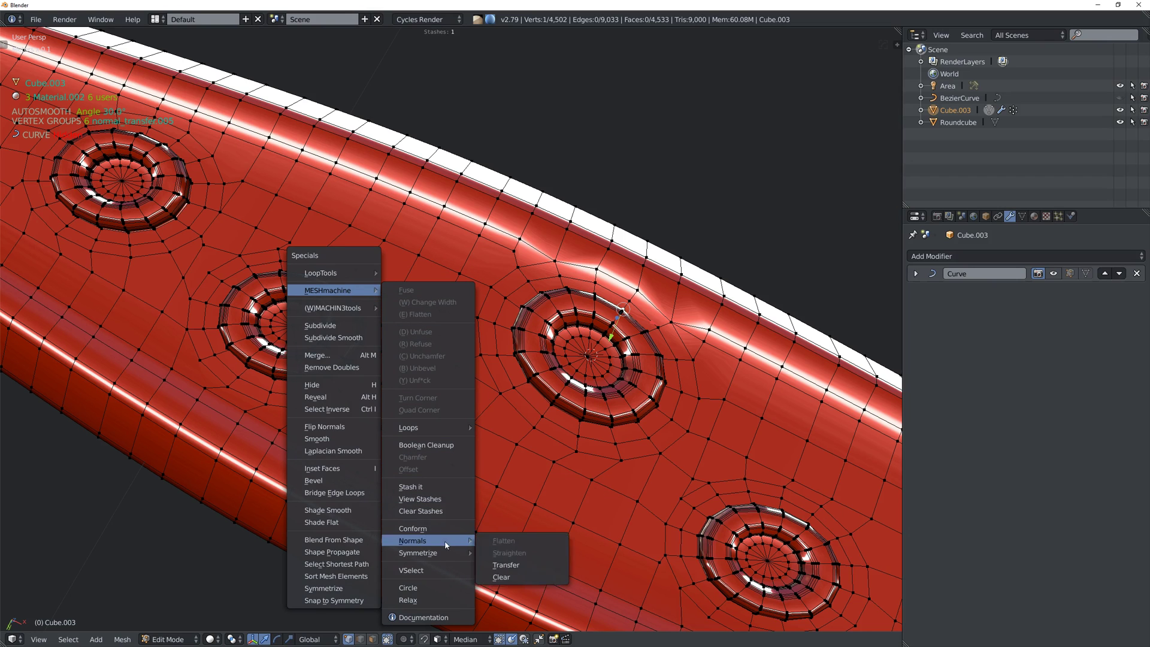
click(439, 573)
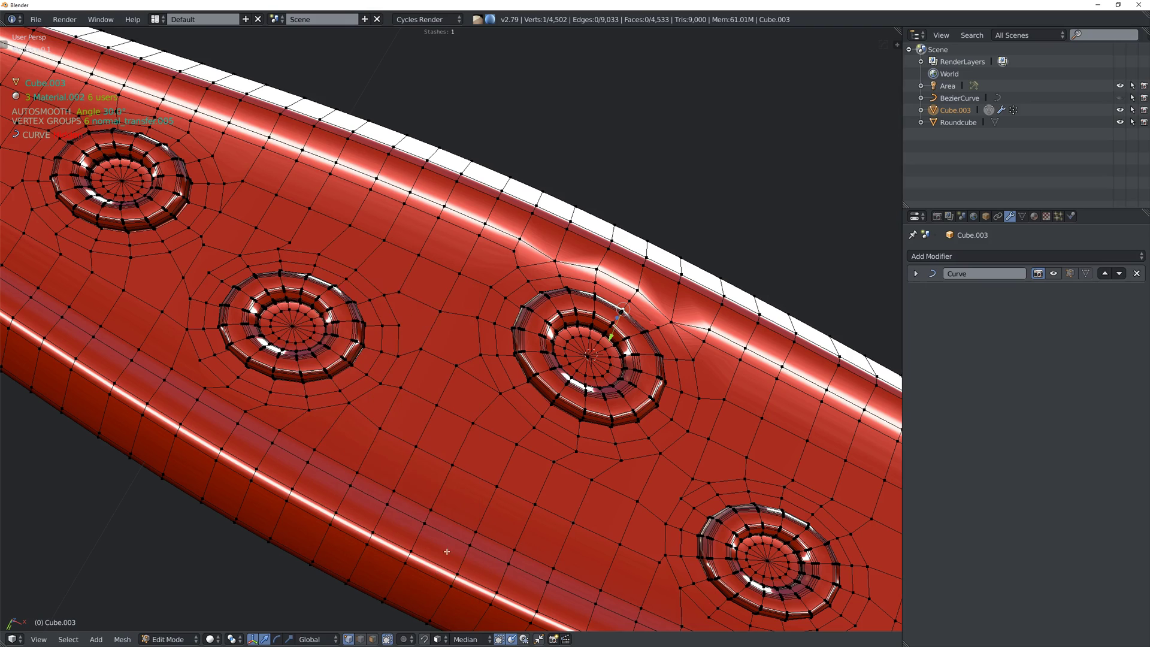
Deselect everything and select the vertices of the normal_transfer.001 group around the second plug with MESHmachine's VSelect.
scroll(489, 373, down, 2)
scroll(484, 359, down, 1)
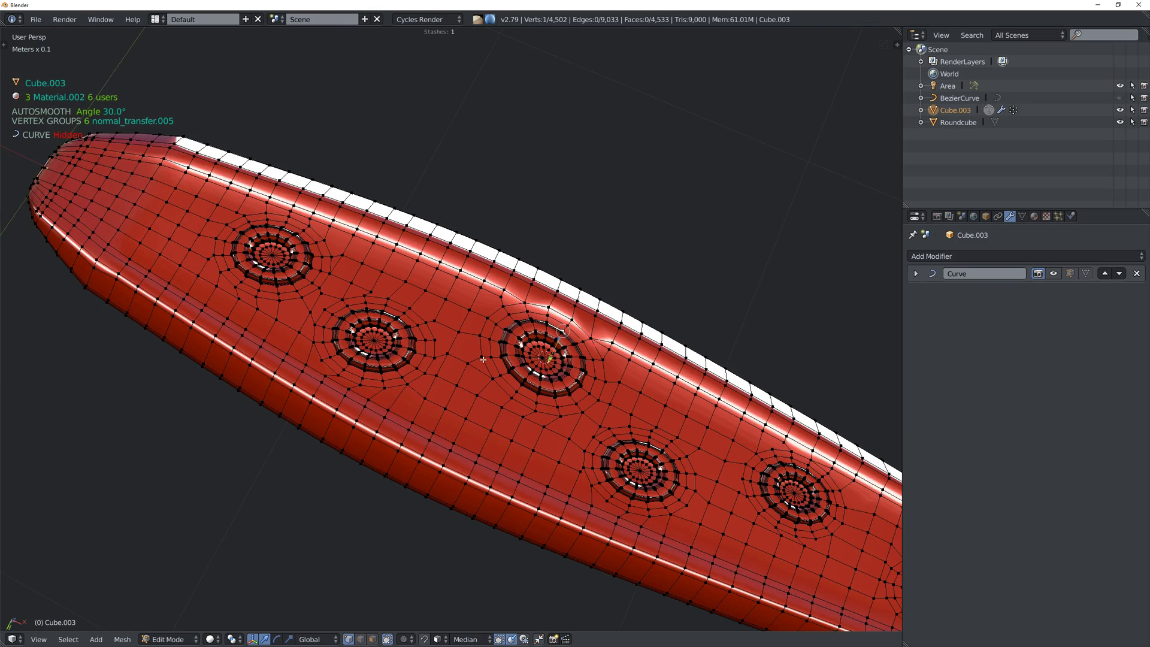
middle_drag(479, 380, 508, 394)
key(a)
key(w)
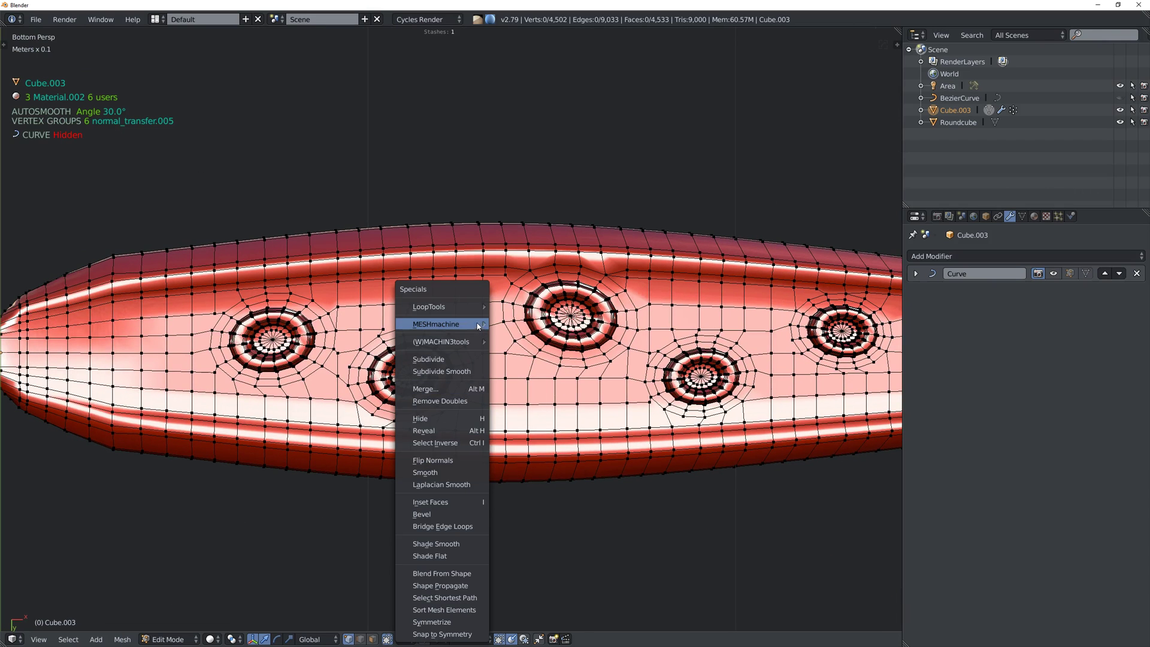
mouse_move(477, 326)
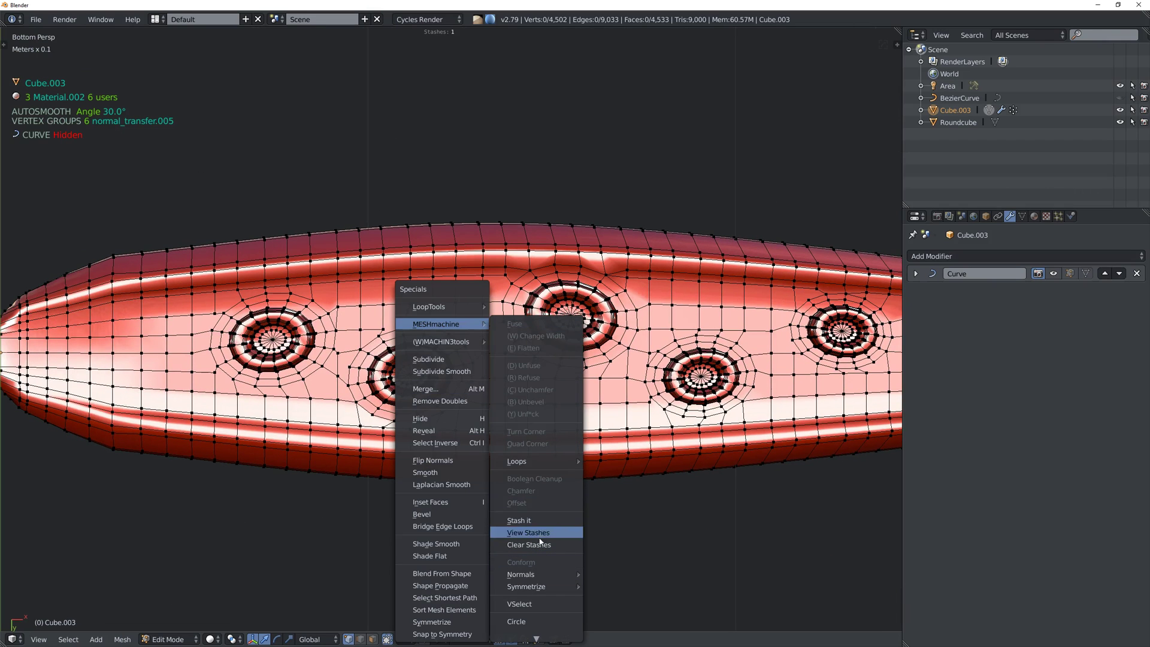
click(519, 604)
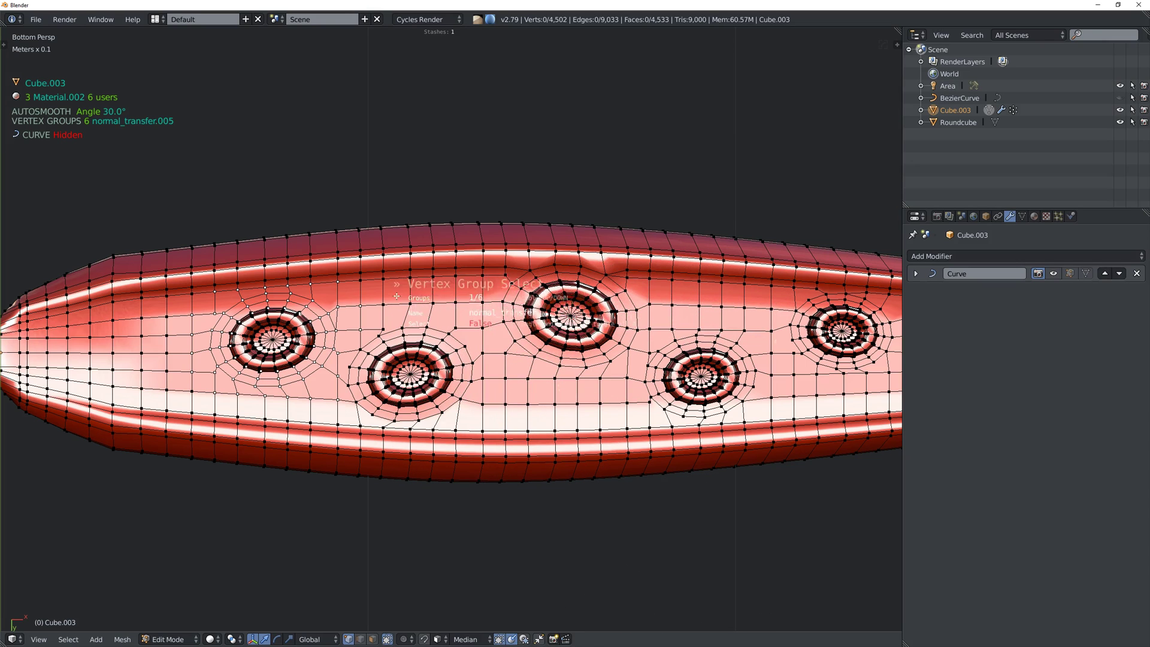
scroll(486, 298, up, 1)
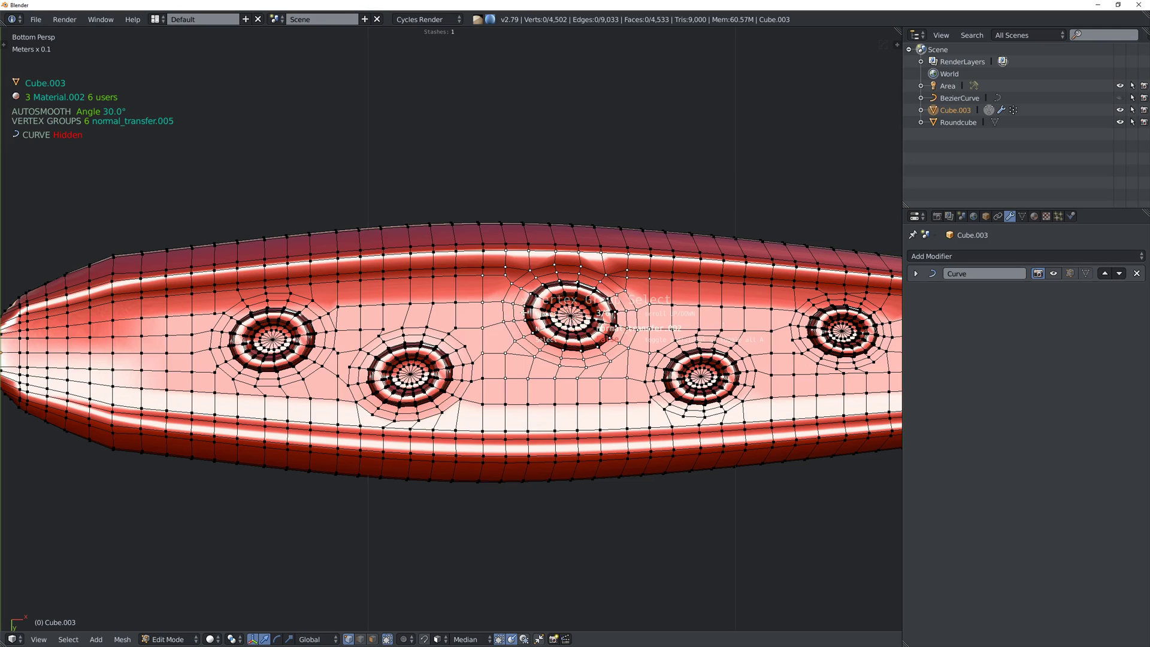
scroll(523, 318, up, 4)
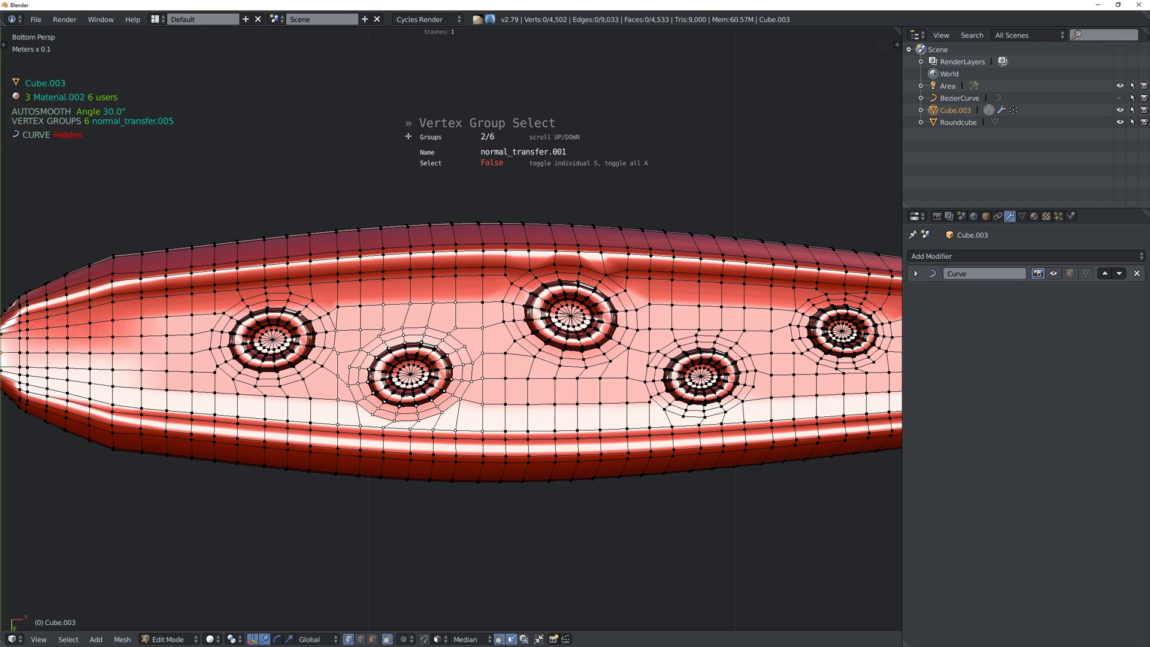
key(a)
key(a)
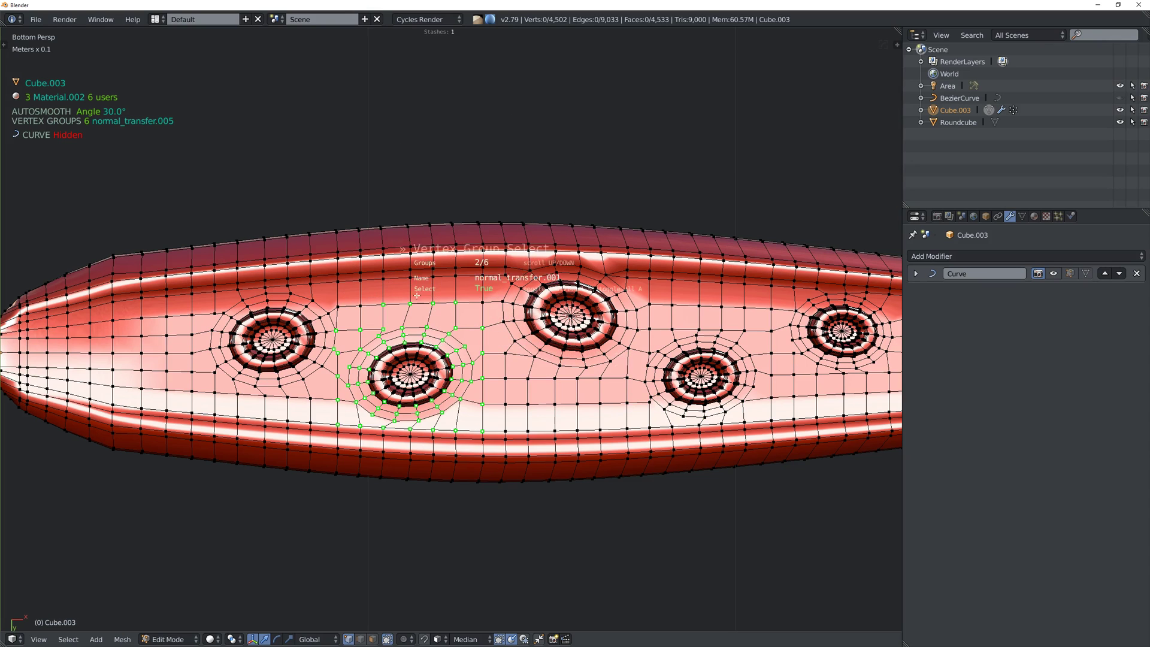
click(446, 168)
Transfer normals from the stashed mesh to the selected area around the second plug, with Nearest Face mapping.
middle_drag(391, 278, 493, 378)
key(ctrl+KP_7)
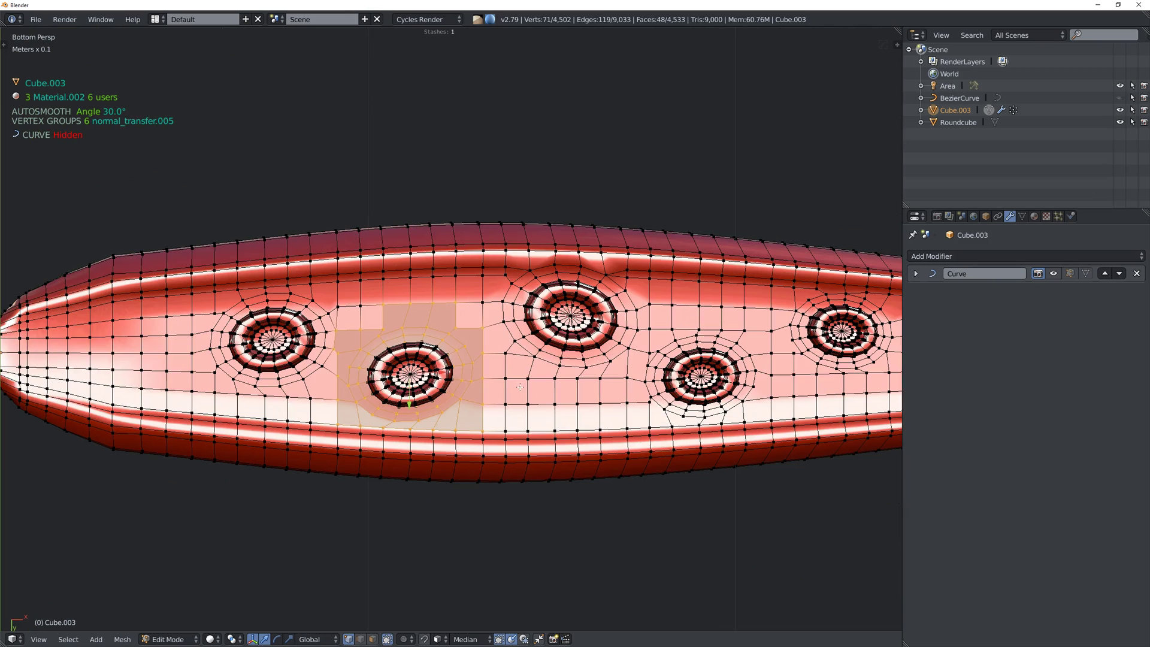
scroll(458, 376, up, 1)
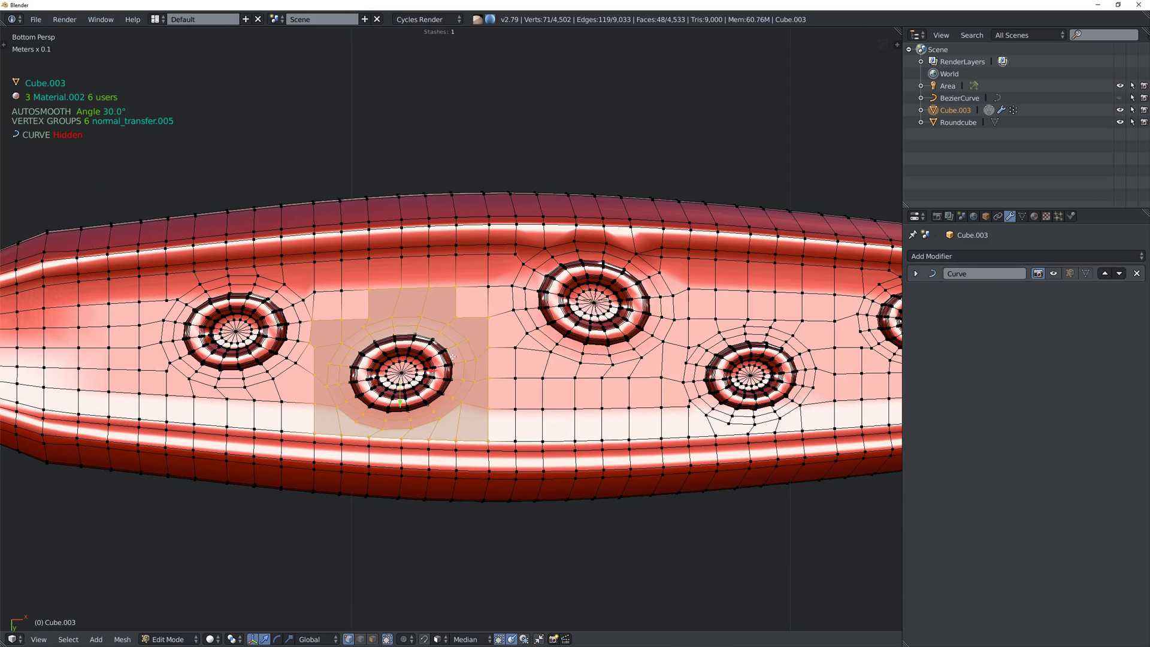
key(w)
mouse_move(443, 327)
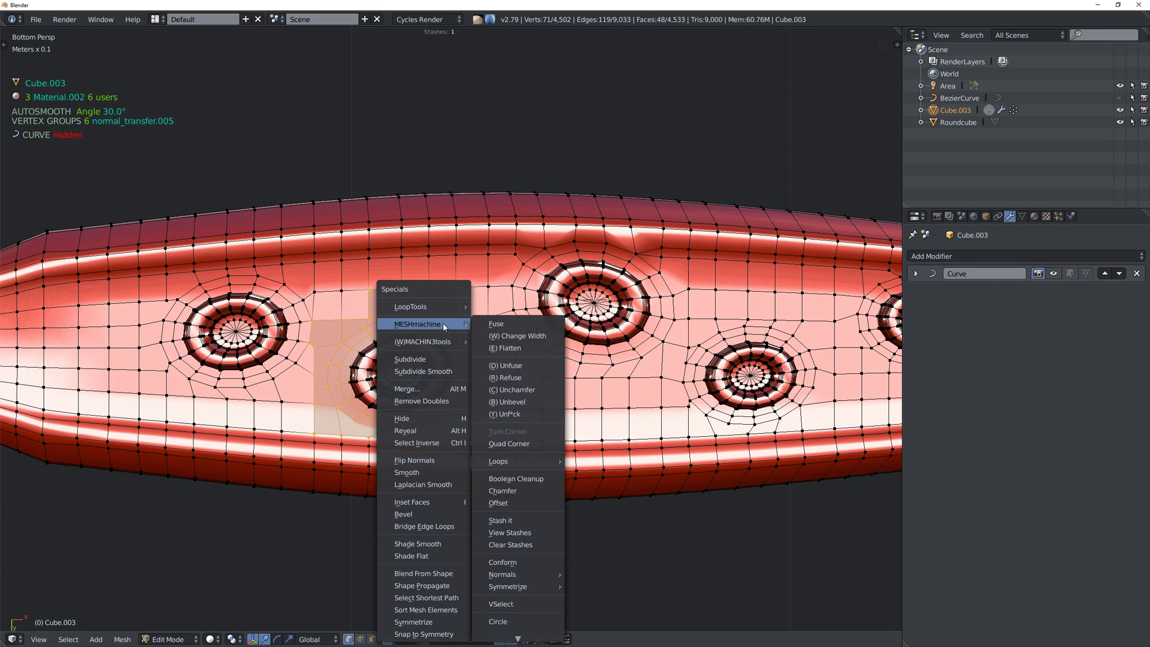
mouse_move(519, 575)
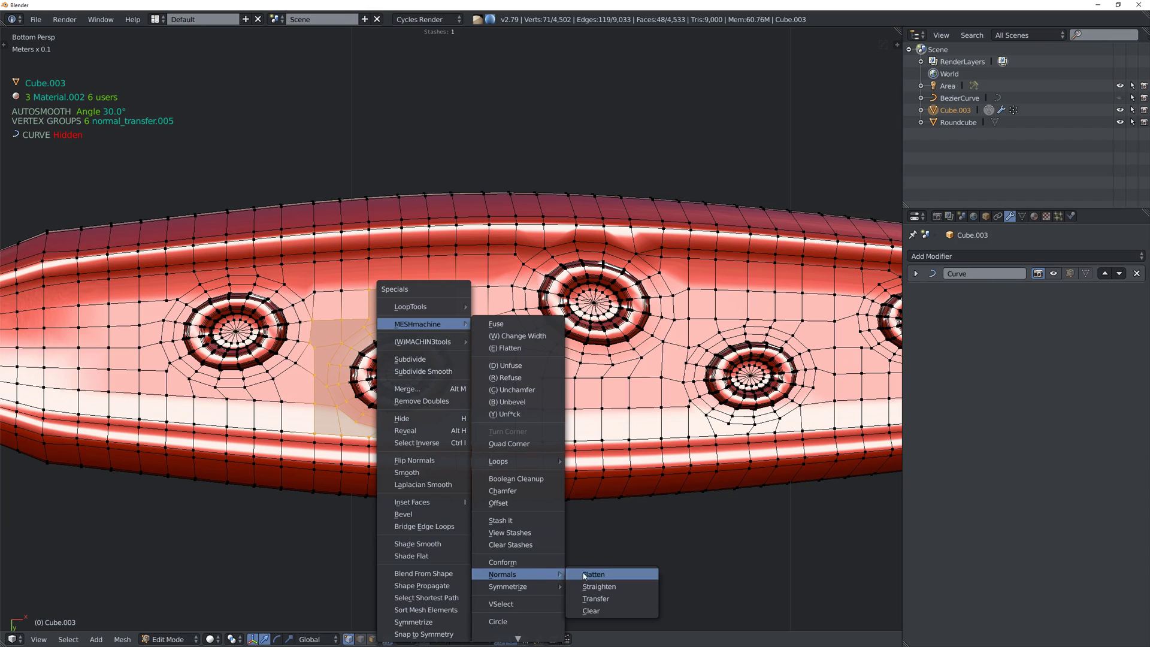
click(604, 599)
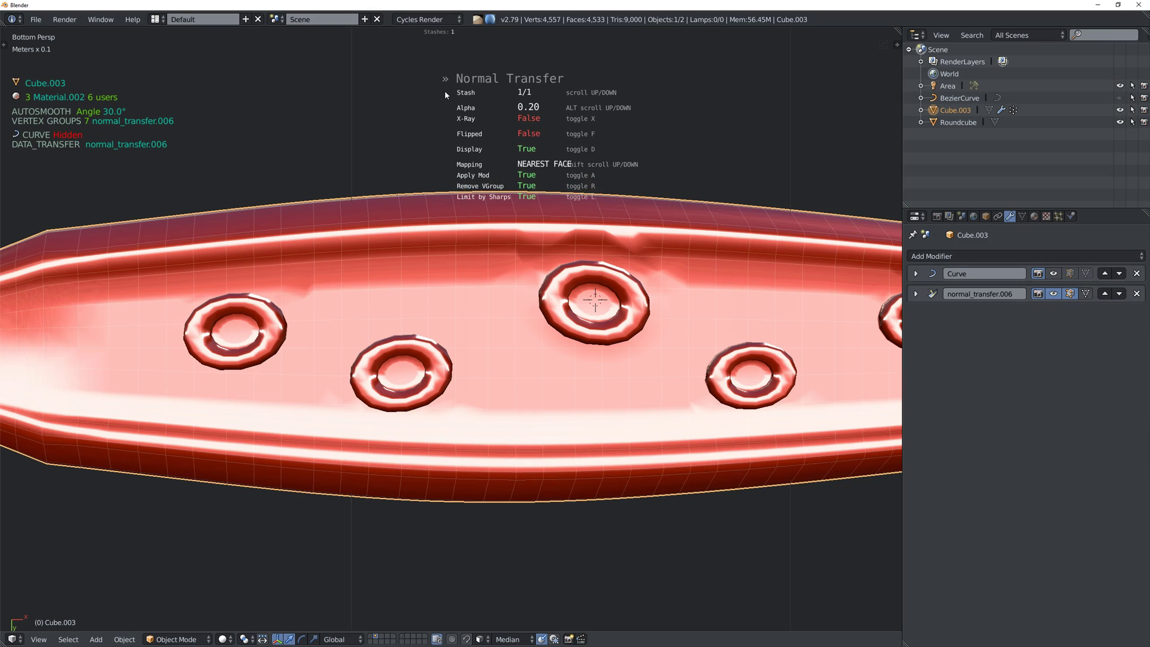
click(447, 92)
Clear the selection and select the vertices of all six normal transfer groups at once with VSelect.
shift+middle_drag(471, 165, 373, 154)
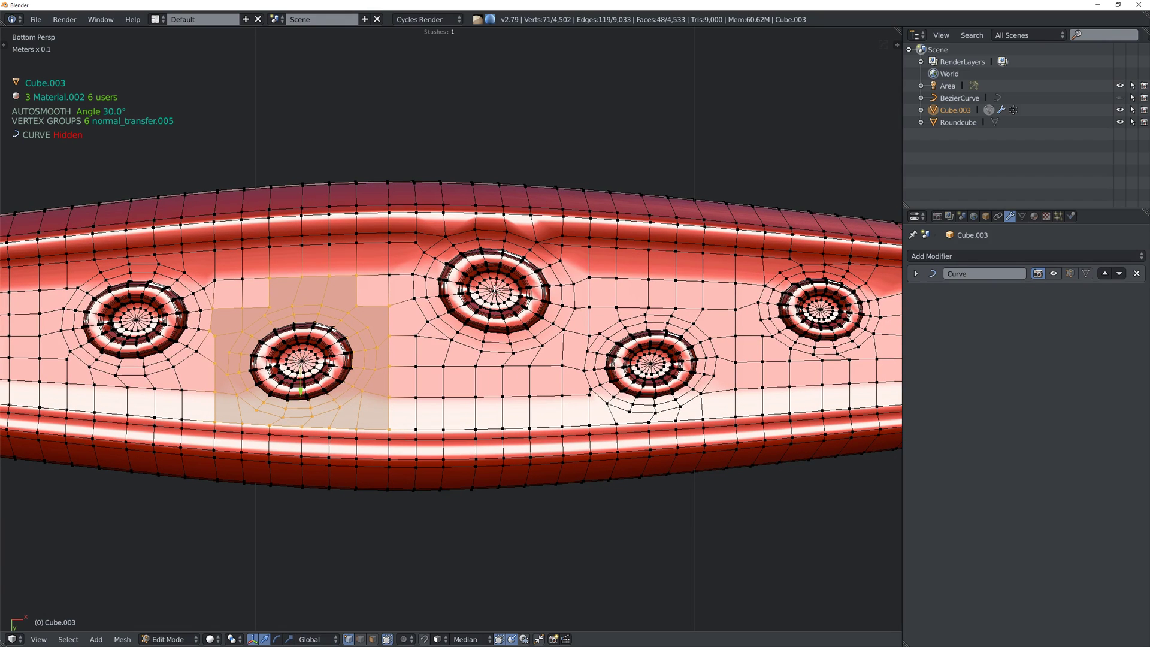
key(a)
key(w)
mouse_move(492, 259)
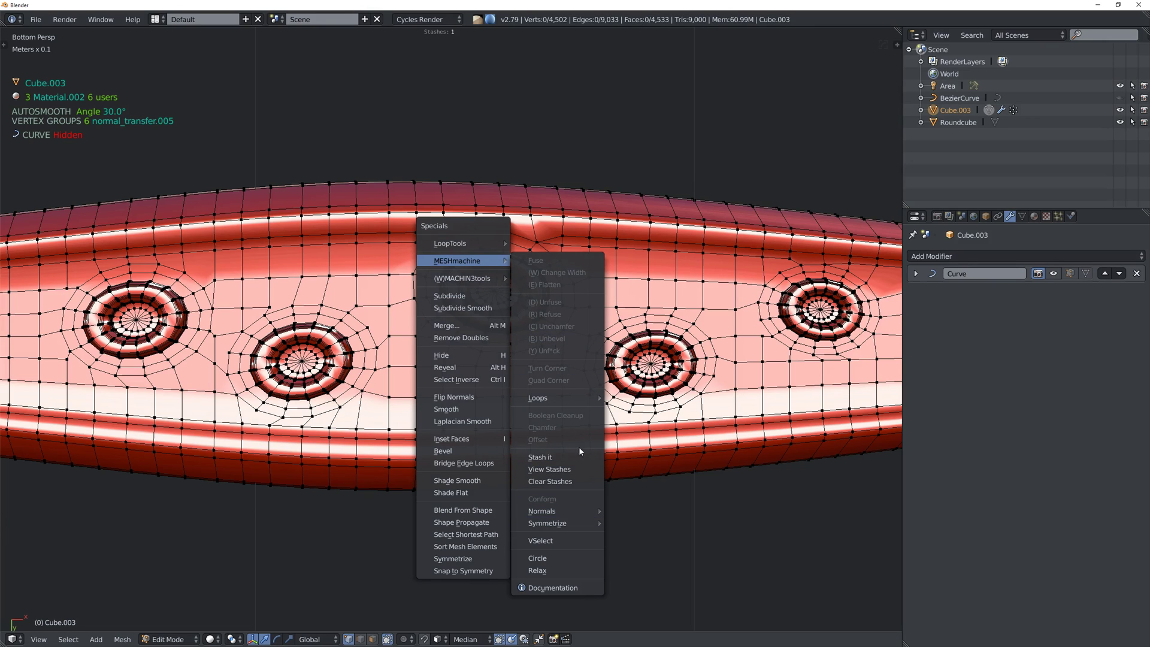
click(557, 541)
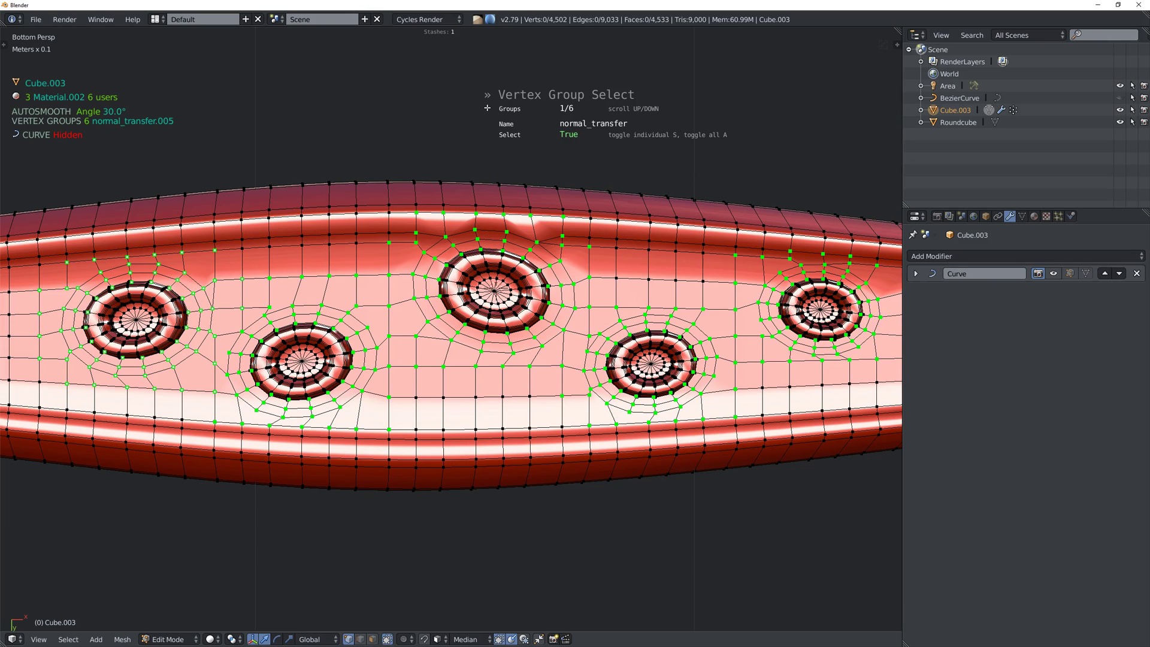
click(560, 106)
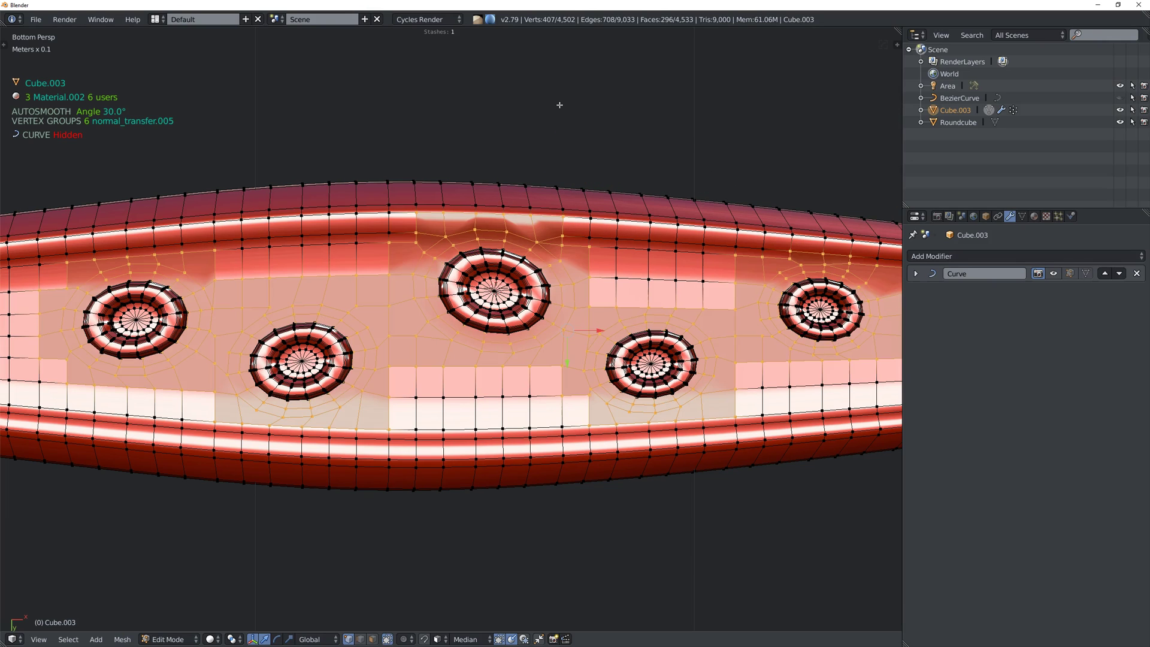
Transfer normals from the stashed mesh to the selected areas around all plugs, with Nearest Face mapping.
shift+middle_drag(565, 198, 539, 194)
key(w)
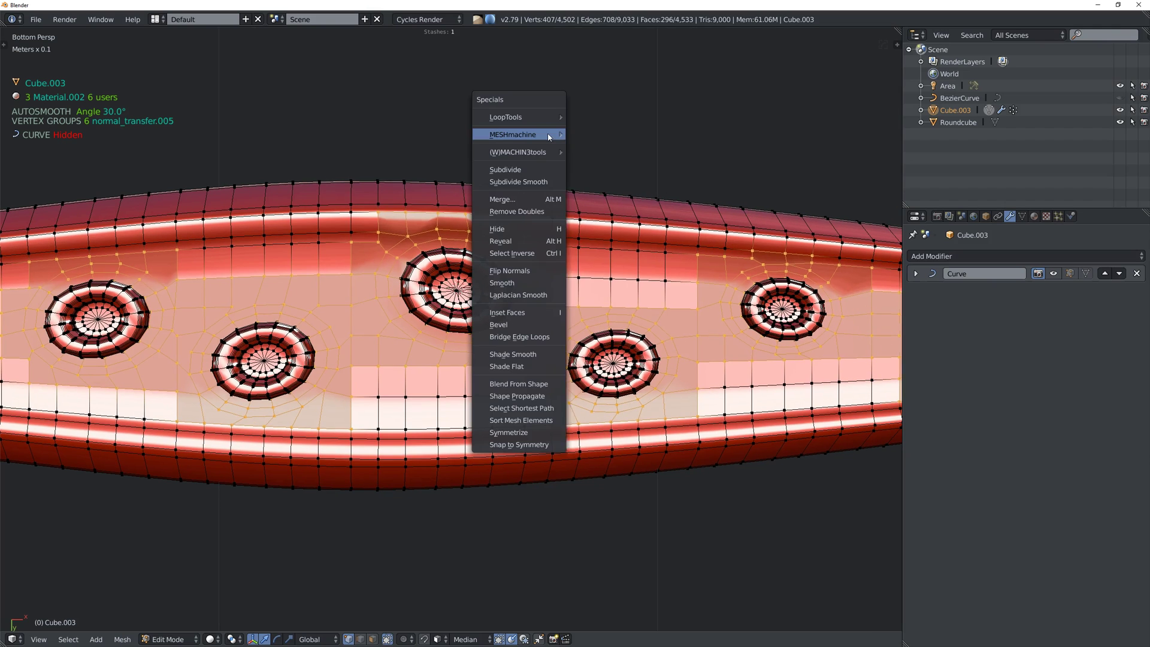
mouse_move(518, 135)
mouse_move(630, 396)
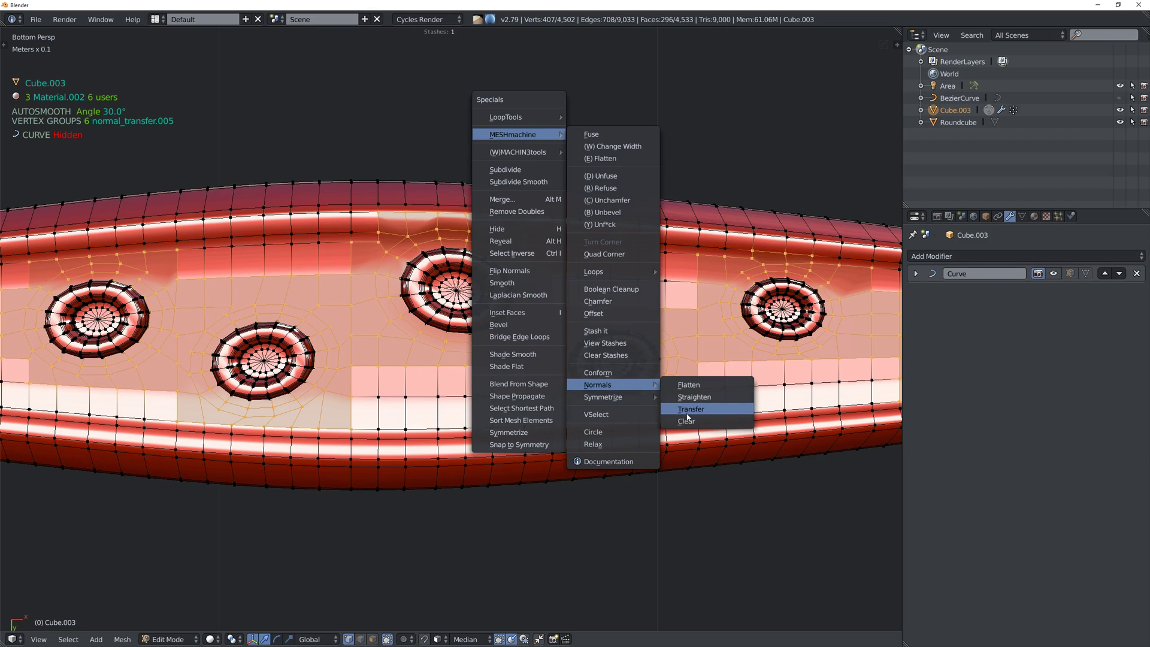
click(703, 411)
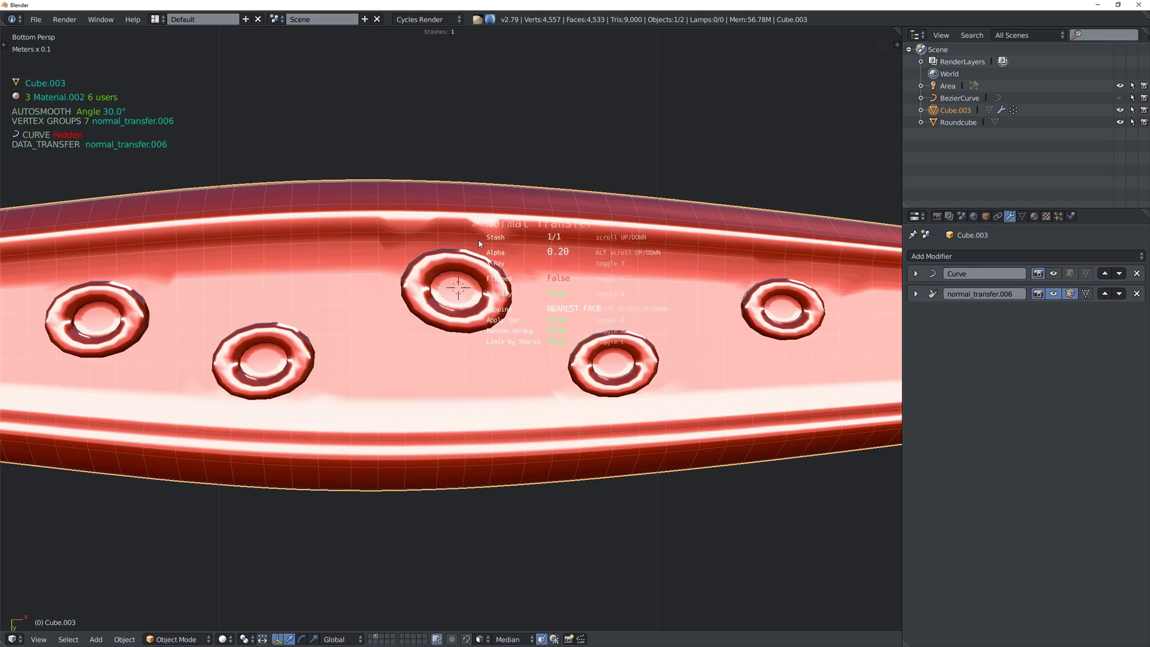
click(578, 131)
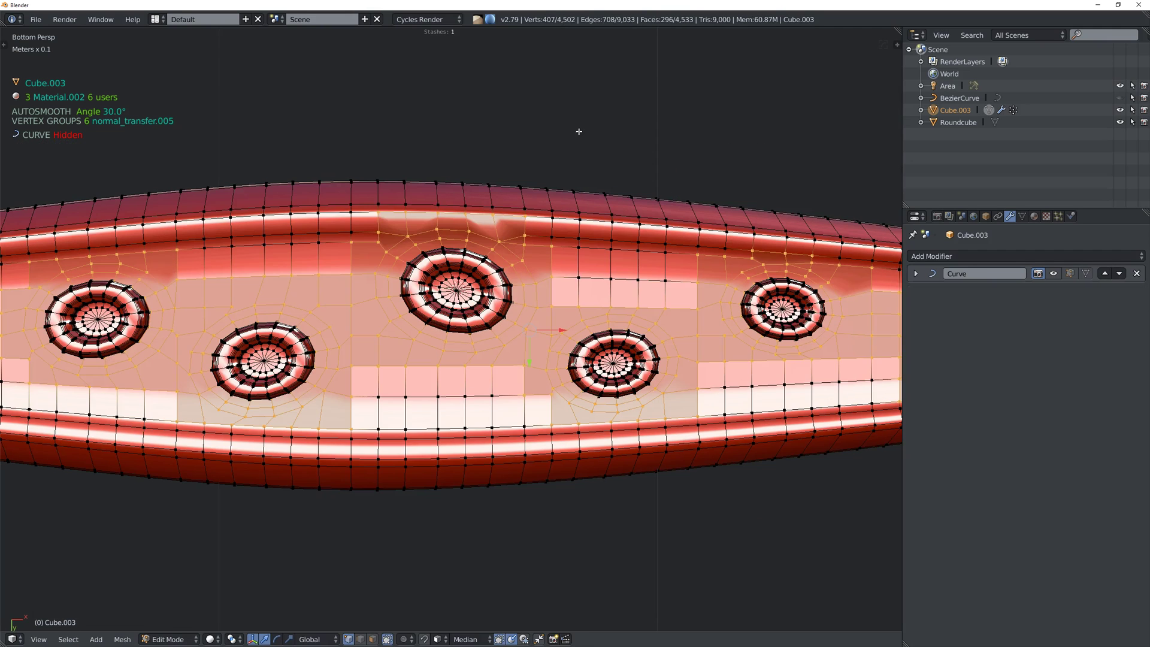
middle_drag(530, 206, 521, 207)
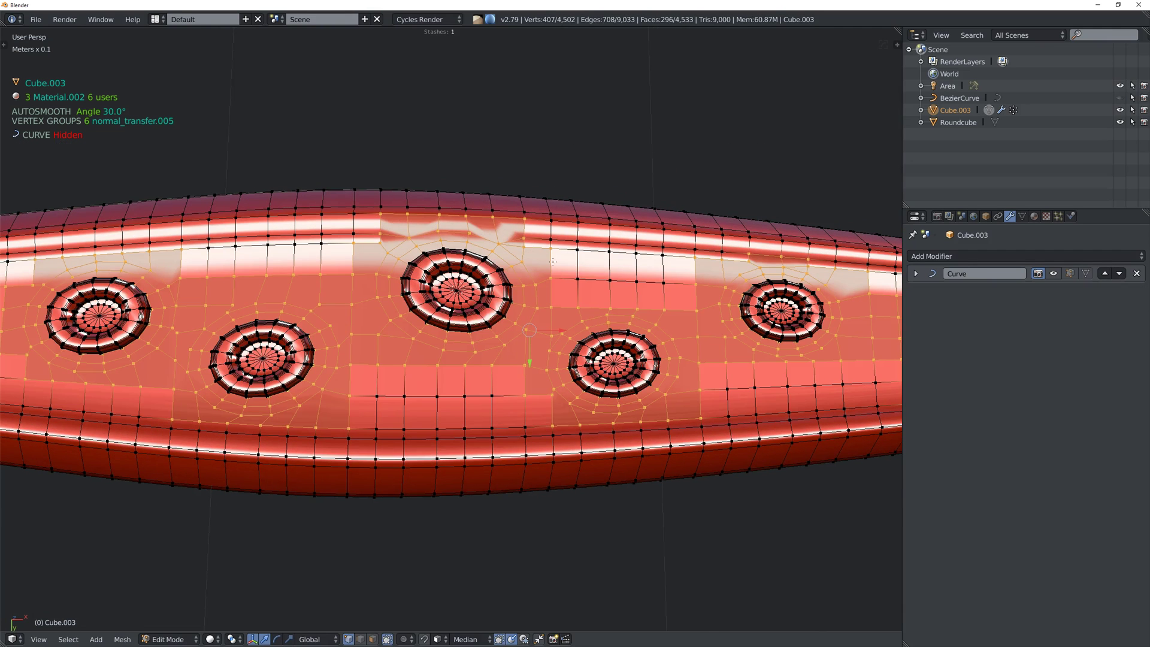
Clear the selection and connect two vertices above the large middle plug with an edge cut towards its right side.
scroll(553, 262, up, 2)
key(a)
middle_drag(553, 261, 532, 251)
middle_drag(443, 265, 606, 276)
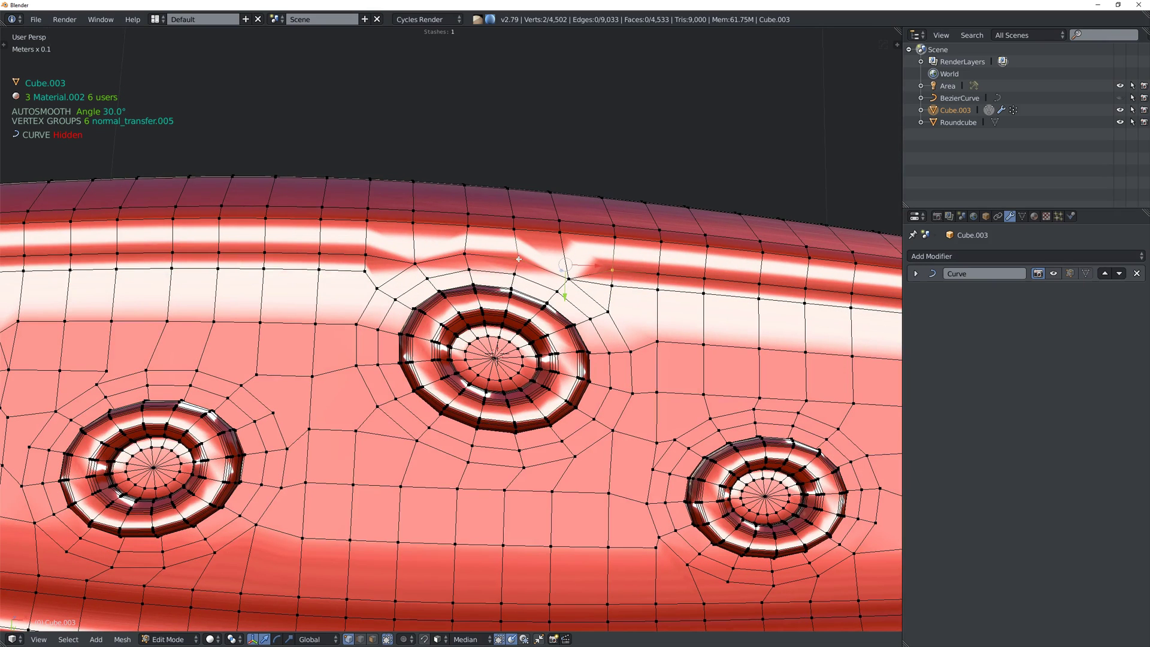
key(w)
click(509, 276)
right_click(465, 254)
key(j)
Connect the vertex above the large middle plug with the one towards its left side.
mouse_move(546, 274)
middle_down()
mouse_move(455, 269)
mouse_move(454, 200)
mouse_move(472, 254)
mouse_move(555, 280)
middle_up()
key(a)
click(516, 256)
key(c)
click(415, 259)
click(445, 265)
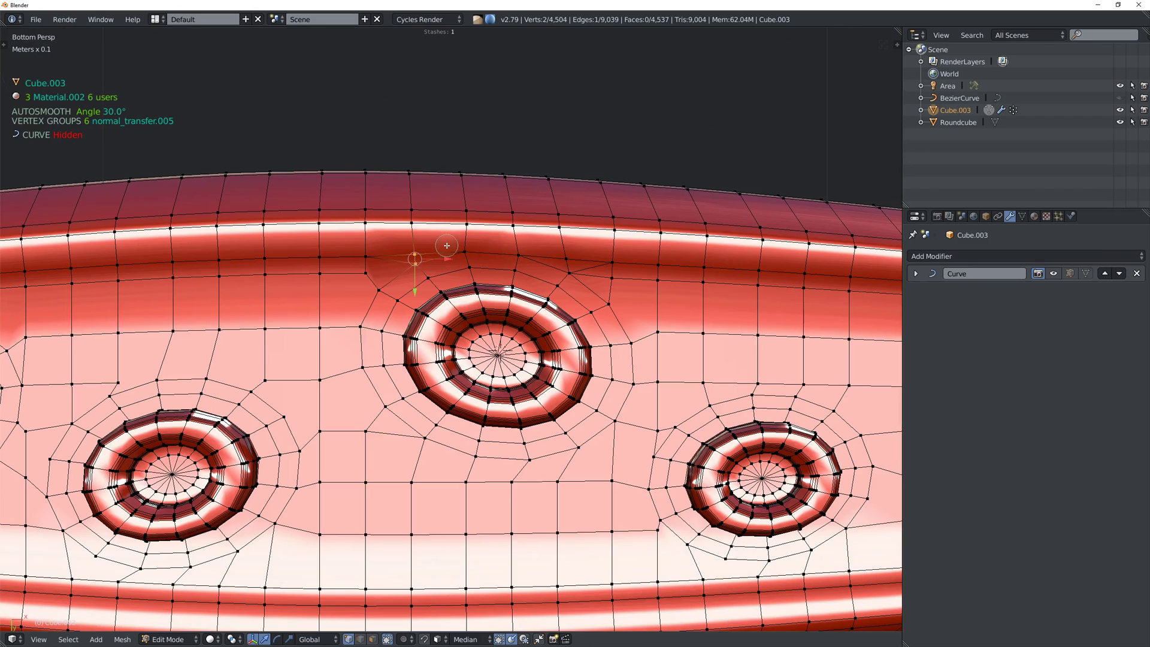
key(ctrl+z)
Switch to face selection and select the faces above the large plug, around the newly cut edges.
key(w)
key(Escape)
key(Tab)
click(478, 262)
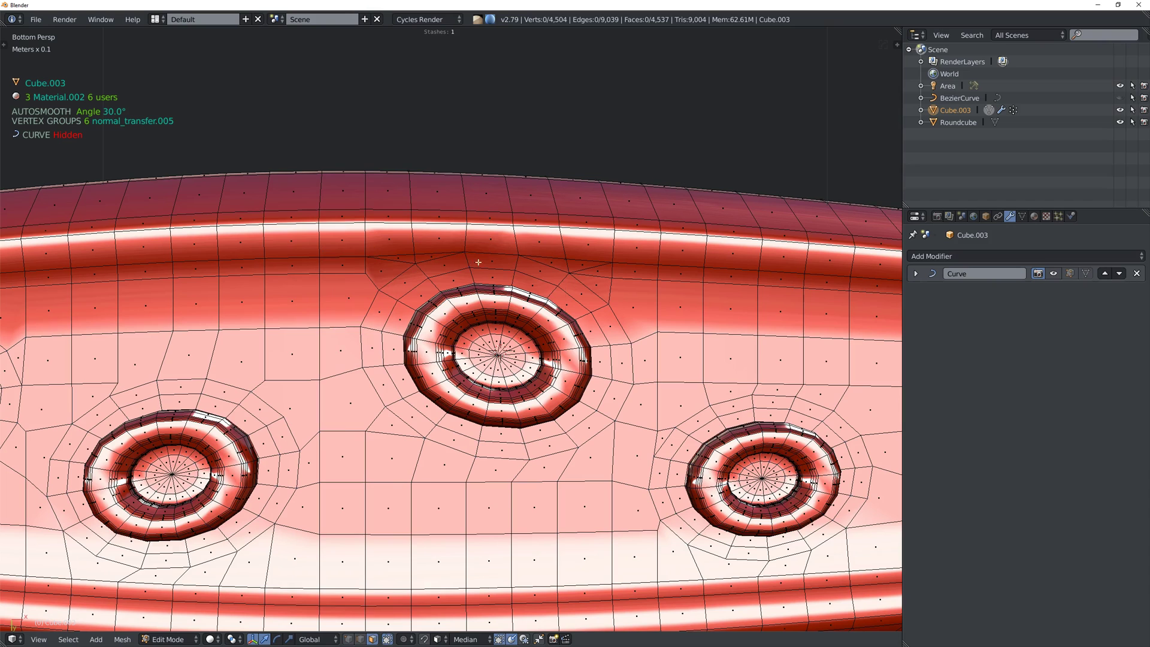
mouse_move(437, 266)
mouse_down()
mouse_move(385, 257)
mouse_move(567, 259)
mouse_move(555, 282)
mouse_up()
drag(466, 270, 417, 280)
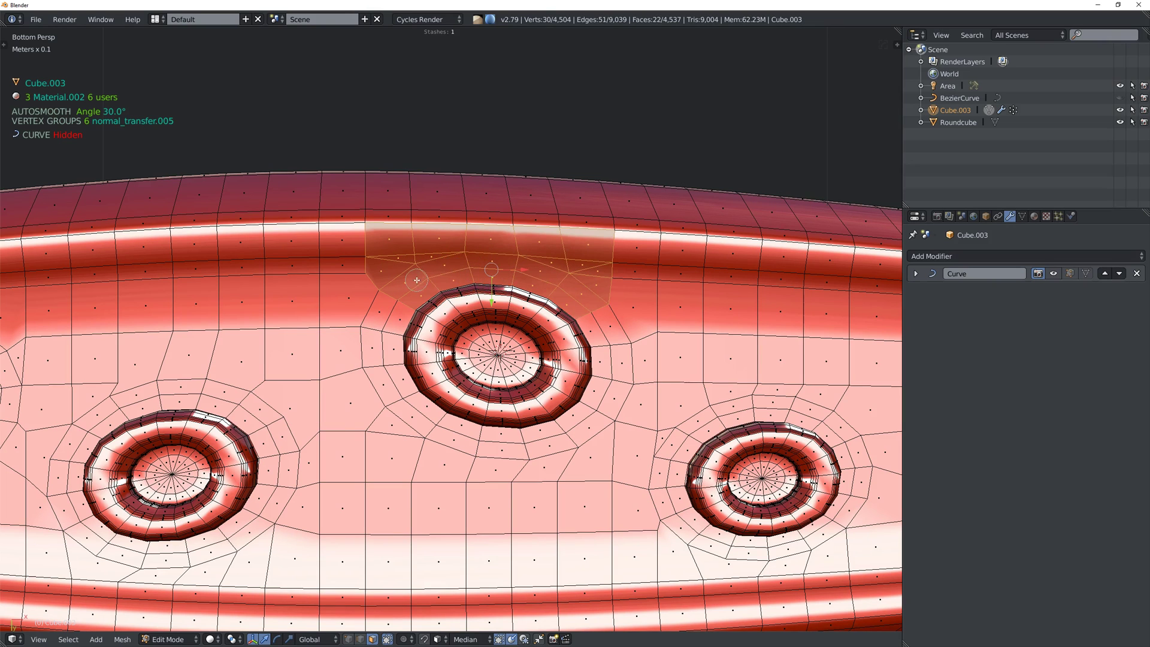
mouse_move(576, 274)
mouse_down()
mouse_move(616, 259)
mouse_move(411, 254)
mouse_move(375, 283)
mouse_move(397, 265)
mouse_up()
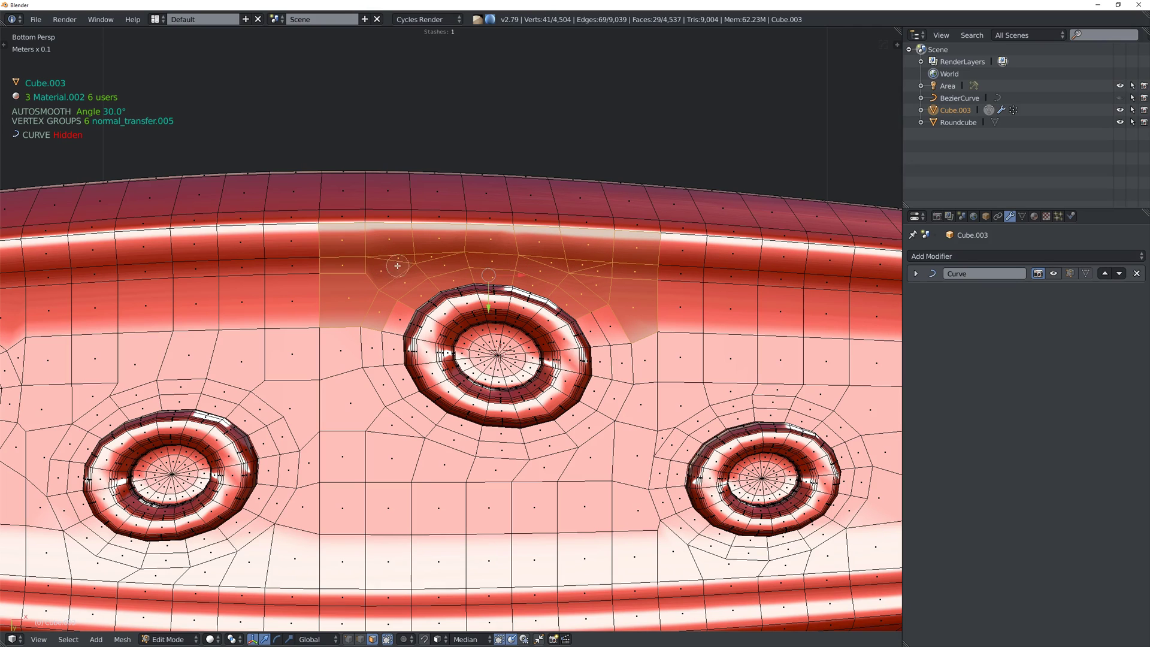
Try MESHmachine's VSelect on the area around the large plug, and undo the selection.
key(w)
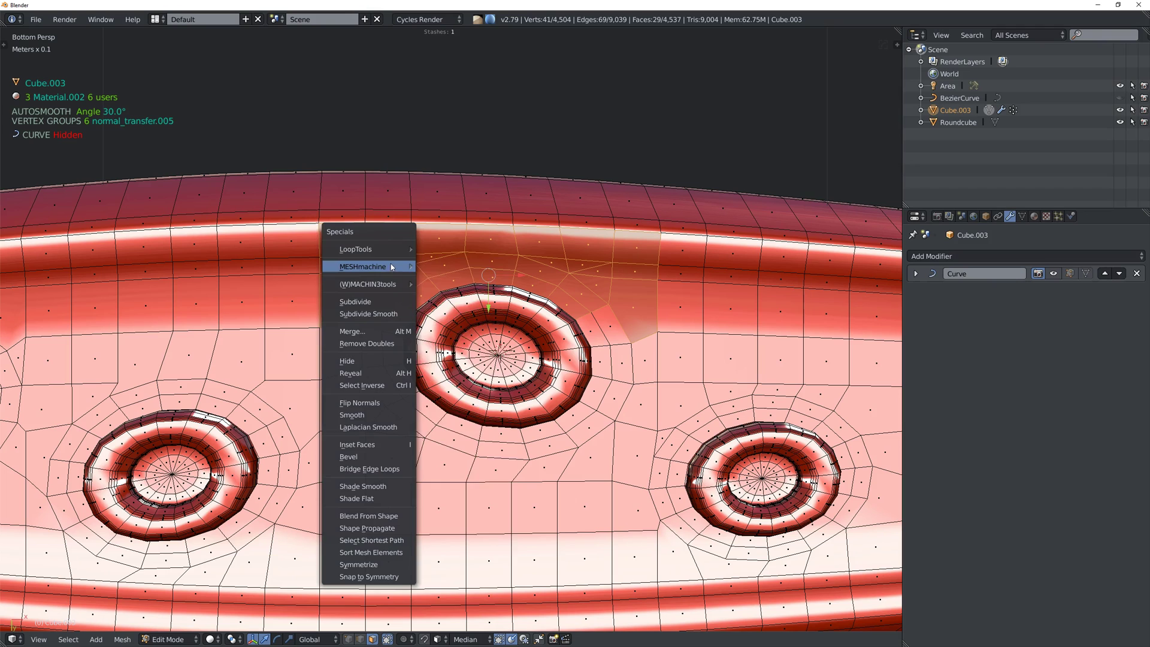
mouse_move(407, 266)
click(474, 547)
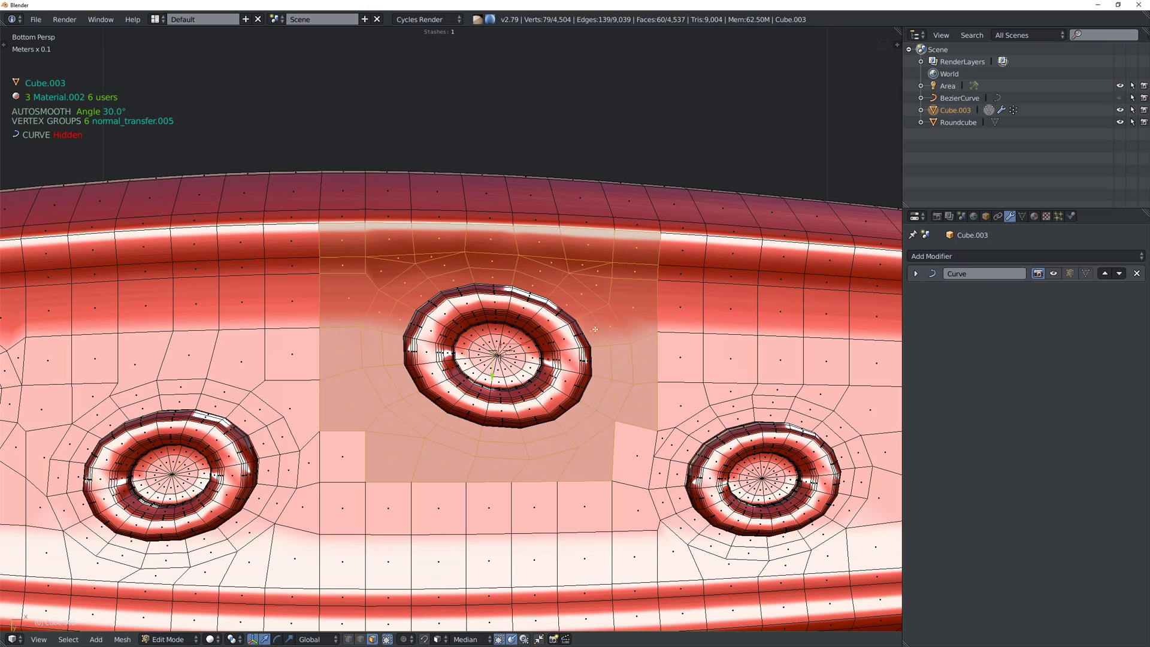
key(ctrl+z)
Transfer normals from the stashed mesh to the selected faces above the large plug, with Nearest Face mapping.
key(w)
mouse_move(569, 262)
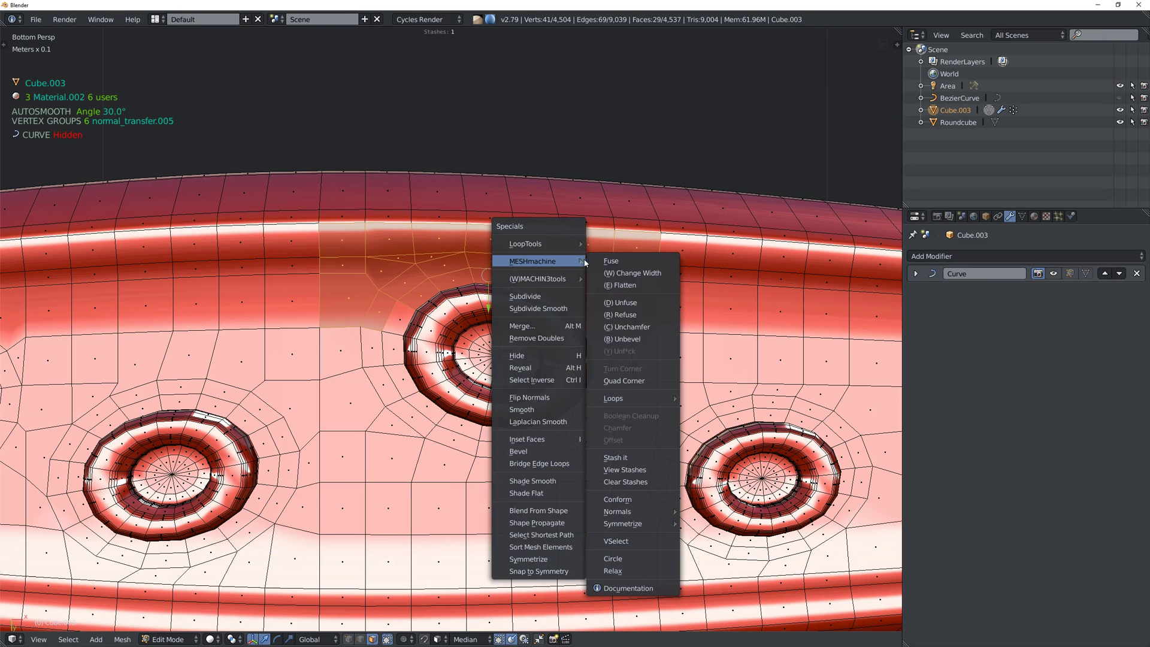
mouse_move(648, 518)
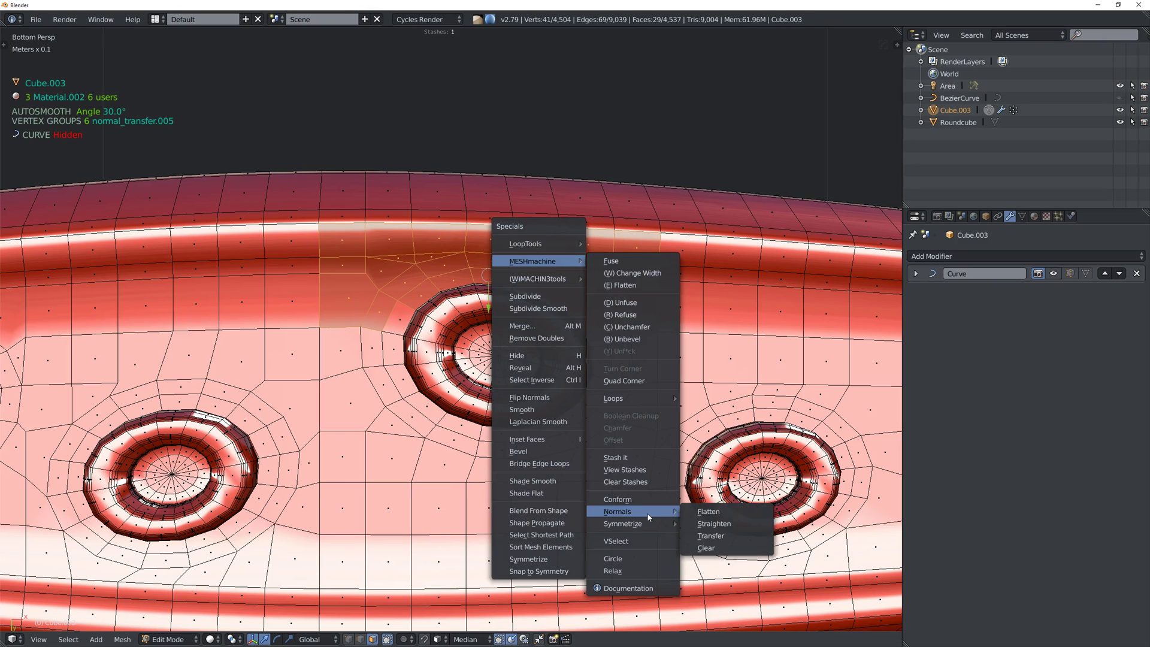
click(711, 536)
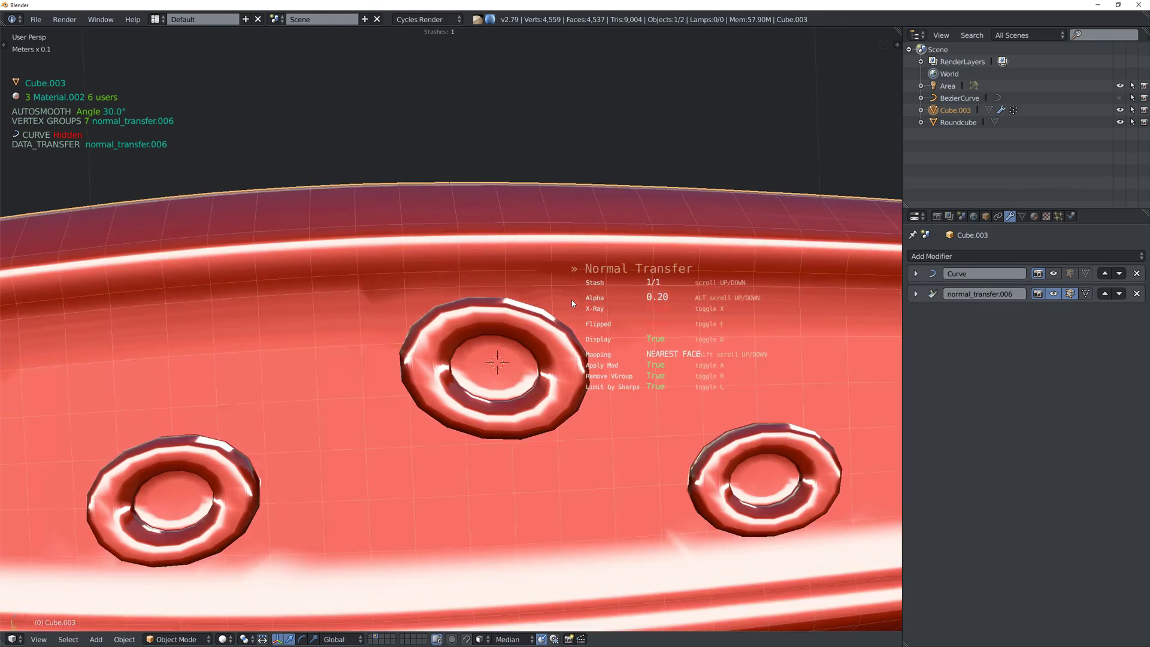
middle_drag(571, 299, 572, 281)
click(572, 281)
middle_drag(413, 264, 391, 262)
Connect two vertices at the upper left of the large plug with a new edge.
key(q)
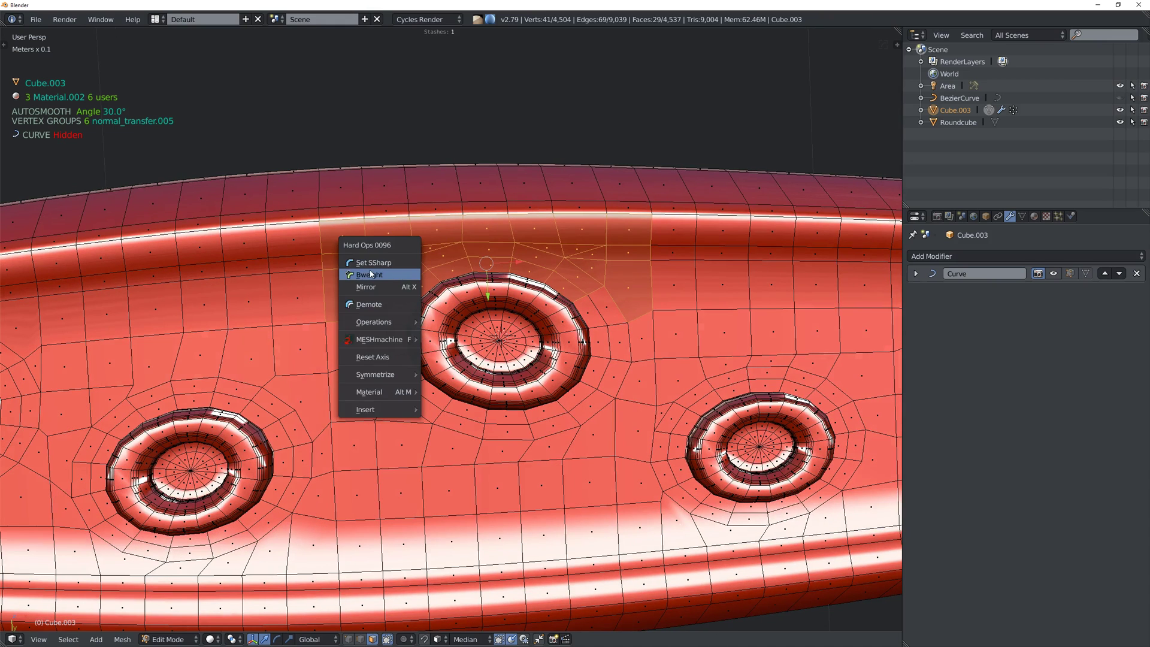
key(Escape)
key(Tab)
click(375, 258)
right_click(368, 267)
shift+click(416, 256)
key(w)
click(388, 287)
mouse_move(527, 272)
middle_down()
mouse_move(511, 258)
mouse_move(543, 277)
middle_up()
key(2)
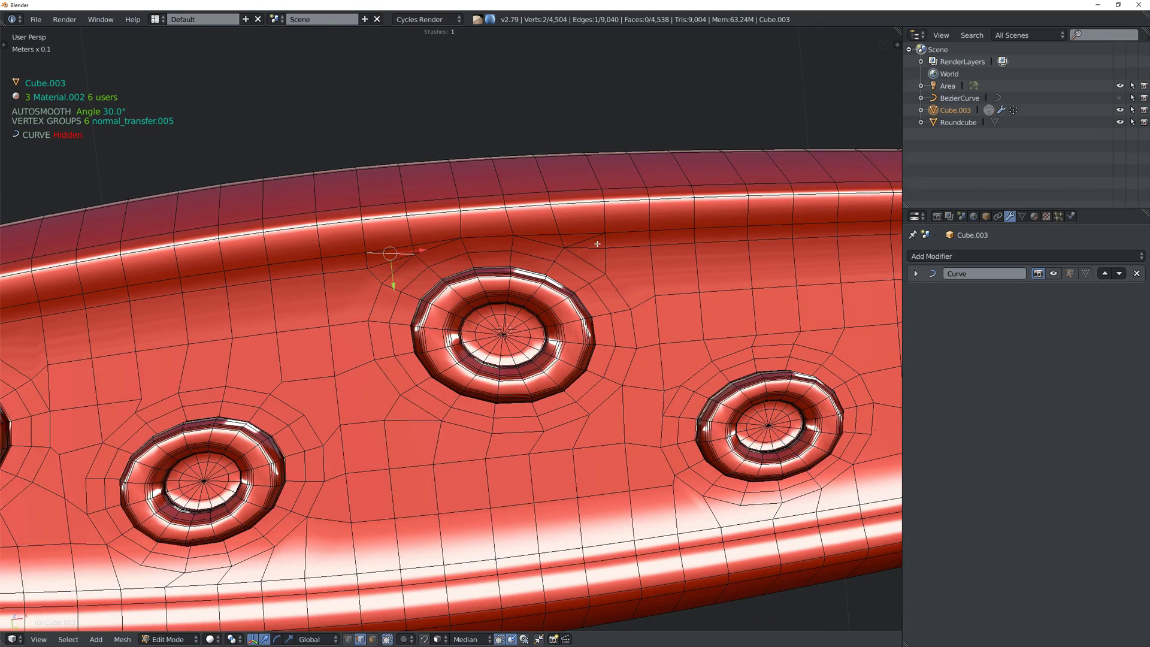
Replace the selection with the faces surrounding the new edge at the large plug's upper left.
middle_drag(552, 189, 422, 256)
drag(388, 264, 384, 291)
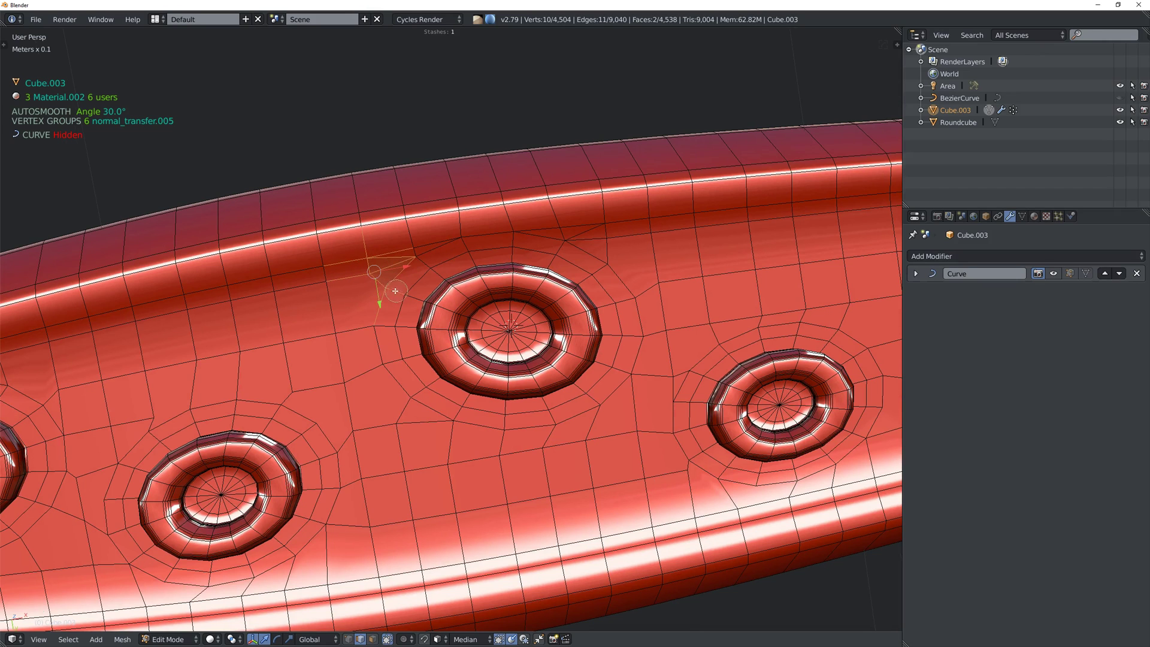
right_click(403, 287)
key(Tab)
click(391, 289)
key(a)
click(388, 267)
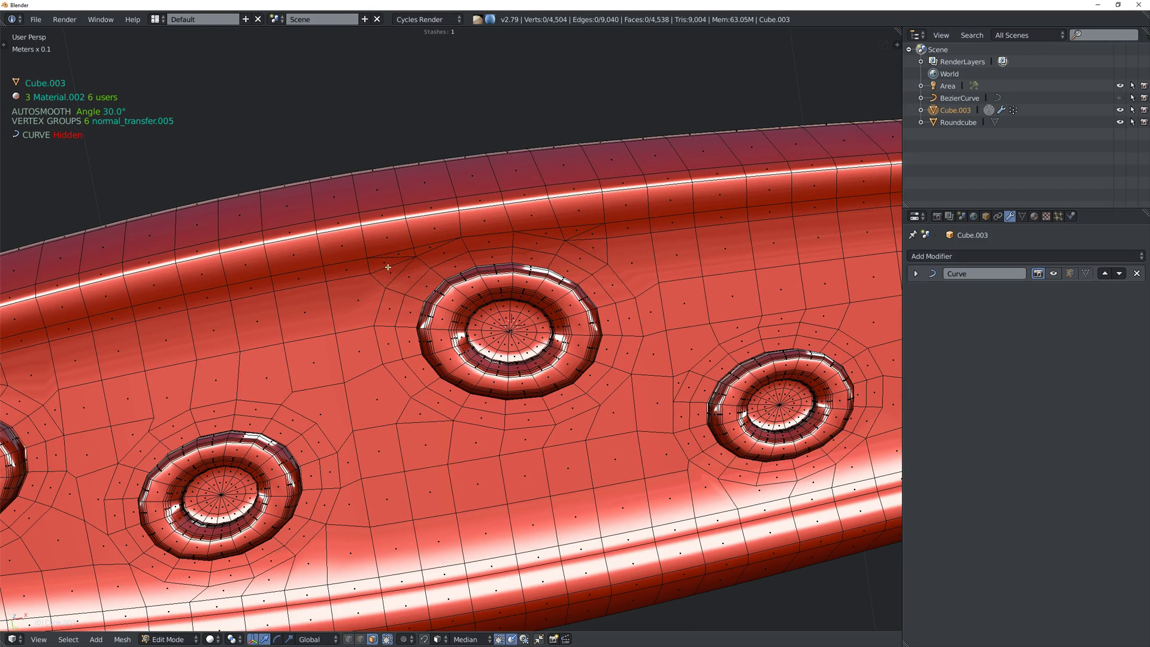
mouse_move(383, 270)
mouse_down()
mouse_move(353, 287)
mouse_move(387, 257)
mouse_move(347, 251)
mouse_move(411, 274)
mouse_up()
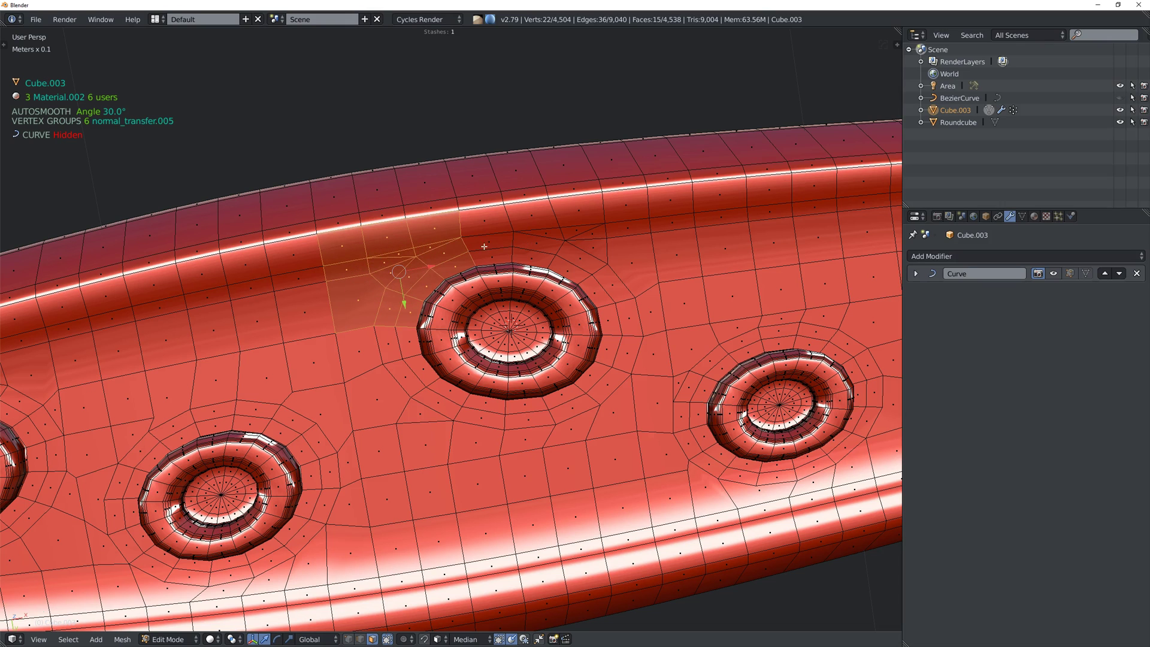
Transfer the stashed mesh's normals to the selected faces at the large plug's upper left.
key(w)
mouse_move(483, 247)
mouse_move(539, 497)
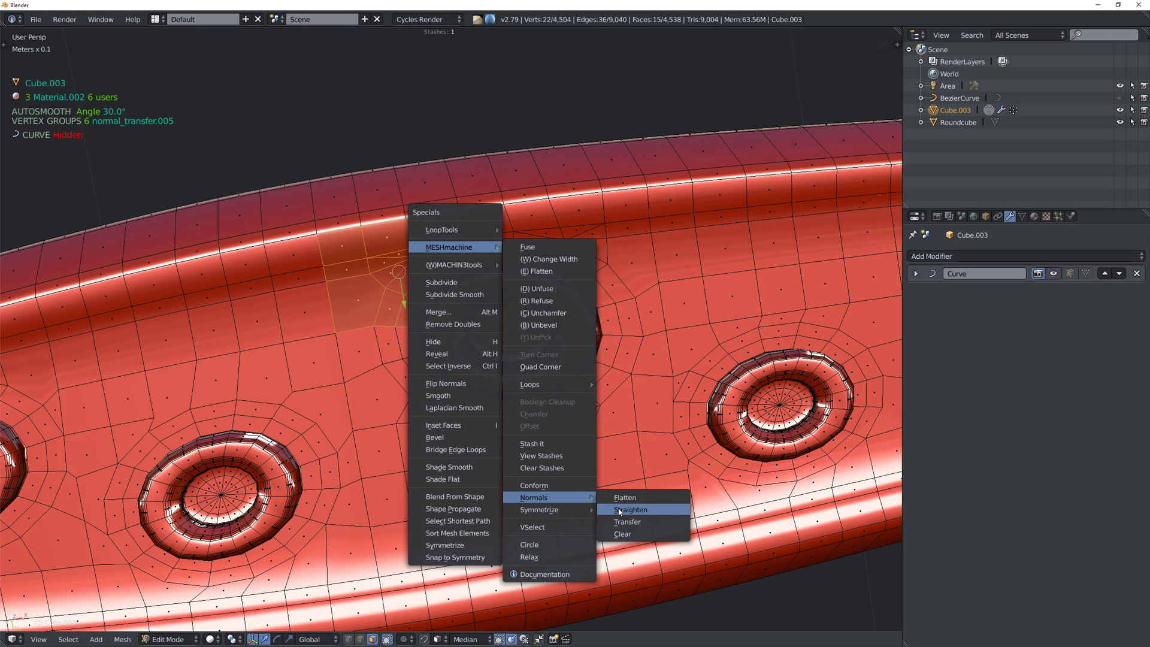
click(621, 521)
mouse_move(484, 305)
middle_down()
mouse_move(470, 305)
mouse_move(495, 317)
middle_up()
mouse_move(556, 244)
middle_down()
mouse_move(556, 273)
mouse_move(531, 288)
mouse_move(567, 226)
middle_up()
click(590, 212)
Deselect everything and examine the shading around all plugs from several angles.
key(a)
key(a)
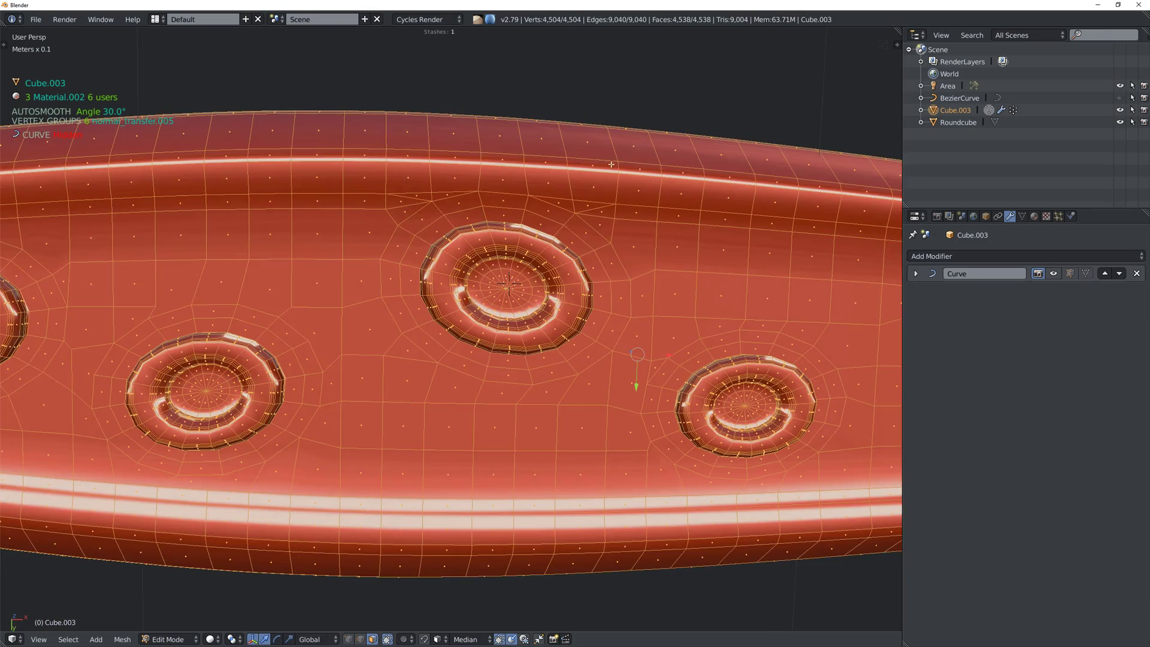
mouse_move(453, 197)
middle_down()
mouse_move(506, 179)
mouse_move(511, 281)
middle_up()
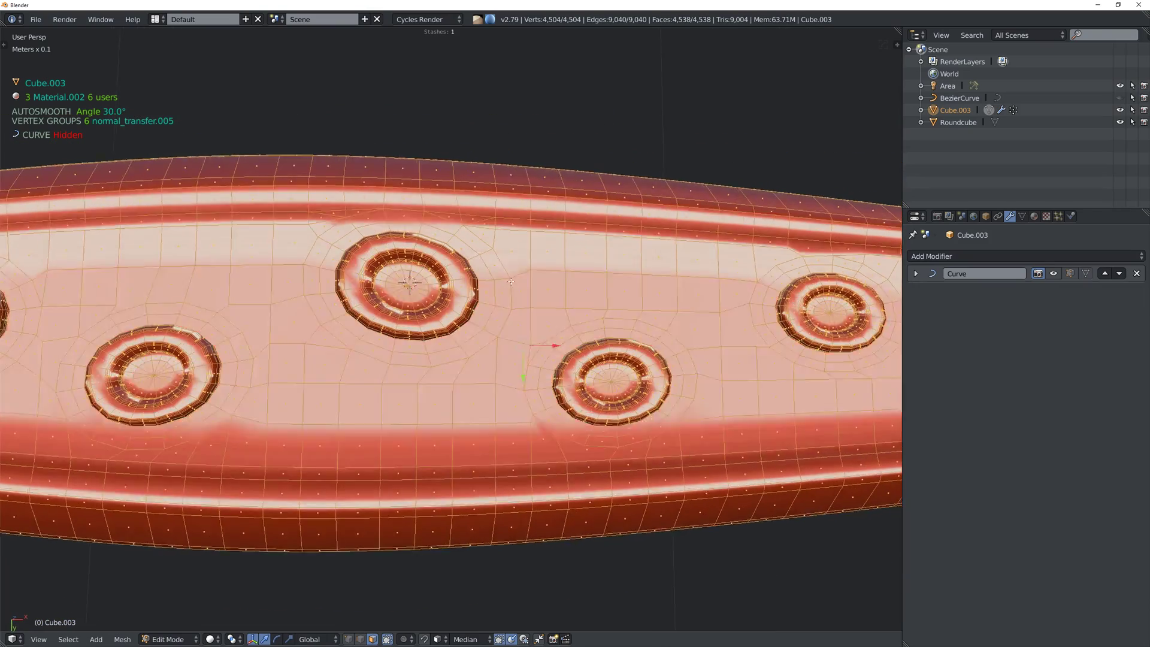
key(ctrl+KP_7)
key(a)
mouse_move(562, 409)
middle_down()
mouse_move(529, 433)
mouse_move(551, 461)
mouse_move(501, 385)
middle_up()
scroll(529, 433, up, 1)
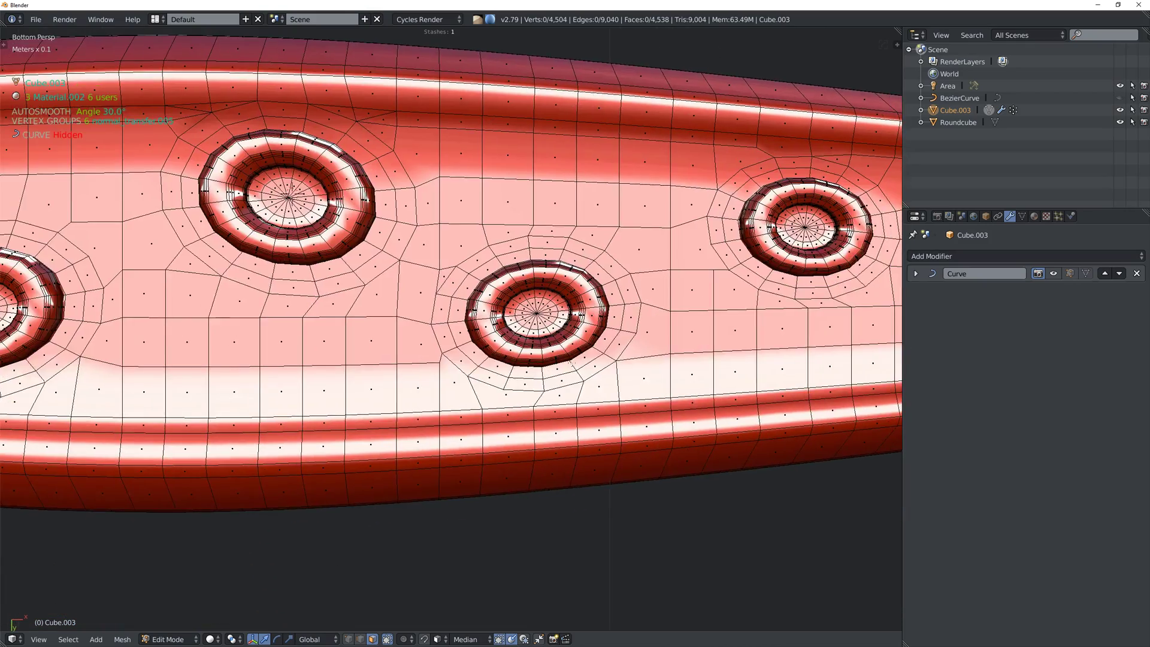
scroll(594, 321, down, 4)
middle_drag(595, 321, 631, 267)
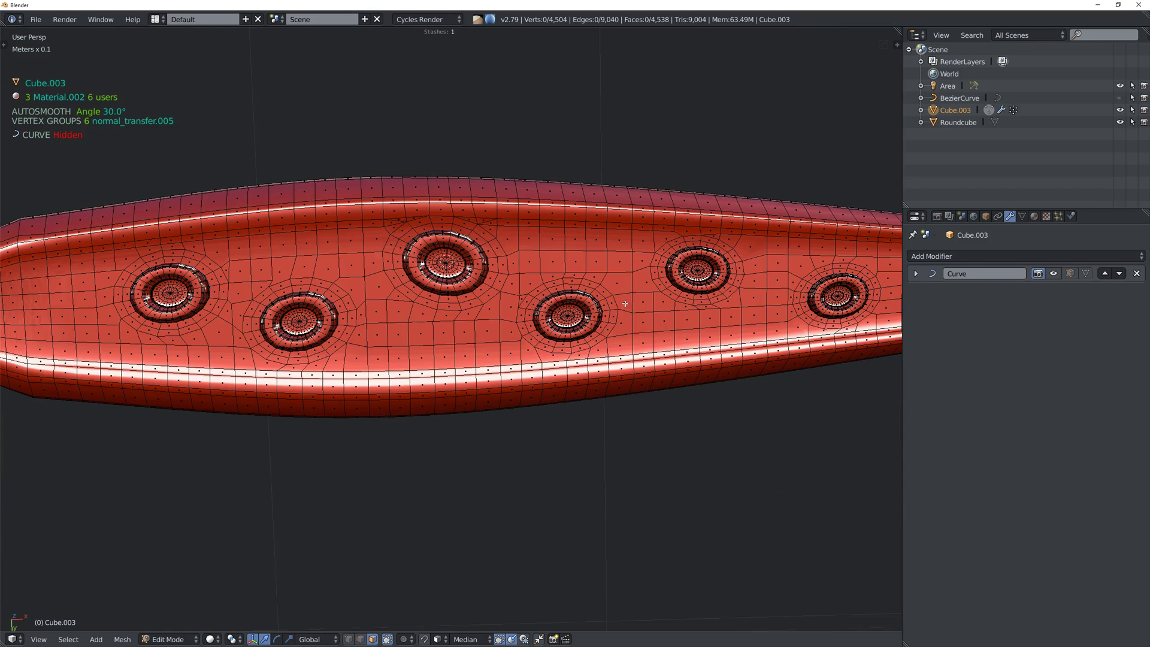
Return to Object Mode and turn off the matcap shading to view the mesh in its material colour.
click(524, 233)
mouse_move(519, 270)
middle_down()
mouse_move(505, 287)
mouse_move(557, 259)
mouse_move(606, 314)
mouse_move(545, 246)
mouse_move(563, 264)
mouse_move(549, 264)
mouse_move(576, 246)
mouse_move(585, 270)
mouse_move(567, 252)
mouse_move(512, 291)
mouse_move(596, 273)
middle_up()
scroll(557, 260, down, 4)
scroll(576, 279, up, 3)
key(z)
click(615, 307)
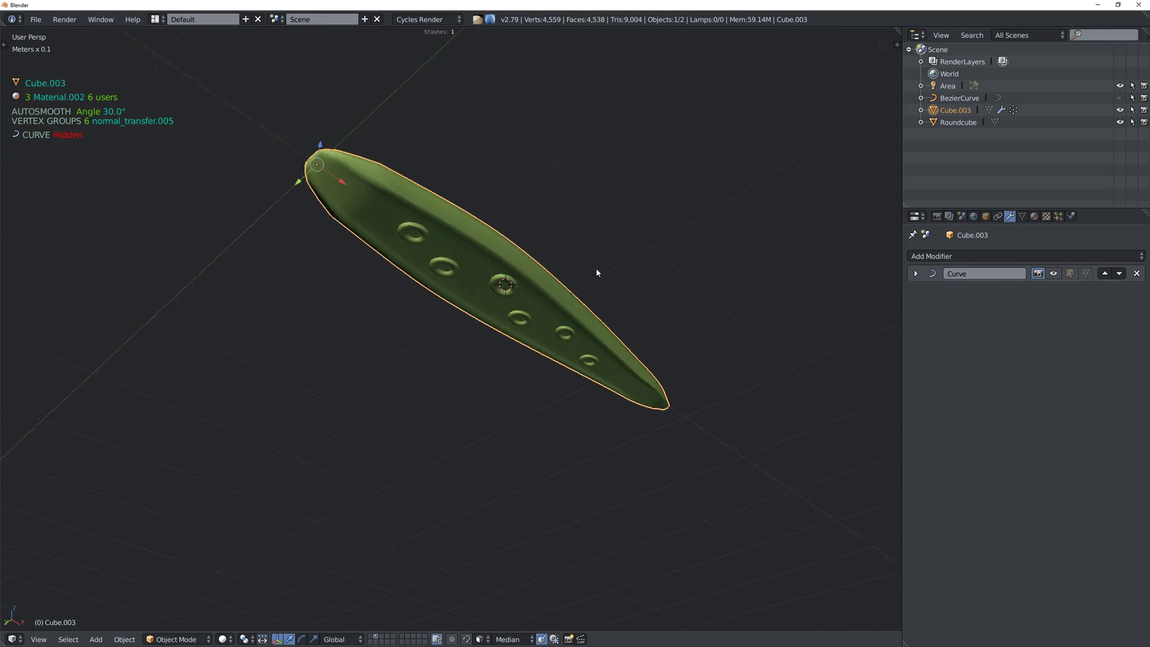
Enable the Curve modifier's viewport display and turn on the mesh's wire overlay.
click(1054, 273)
middle_drag(515, 239, 464, 239)
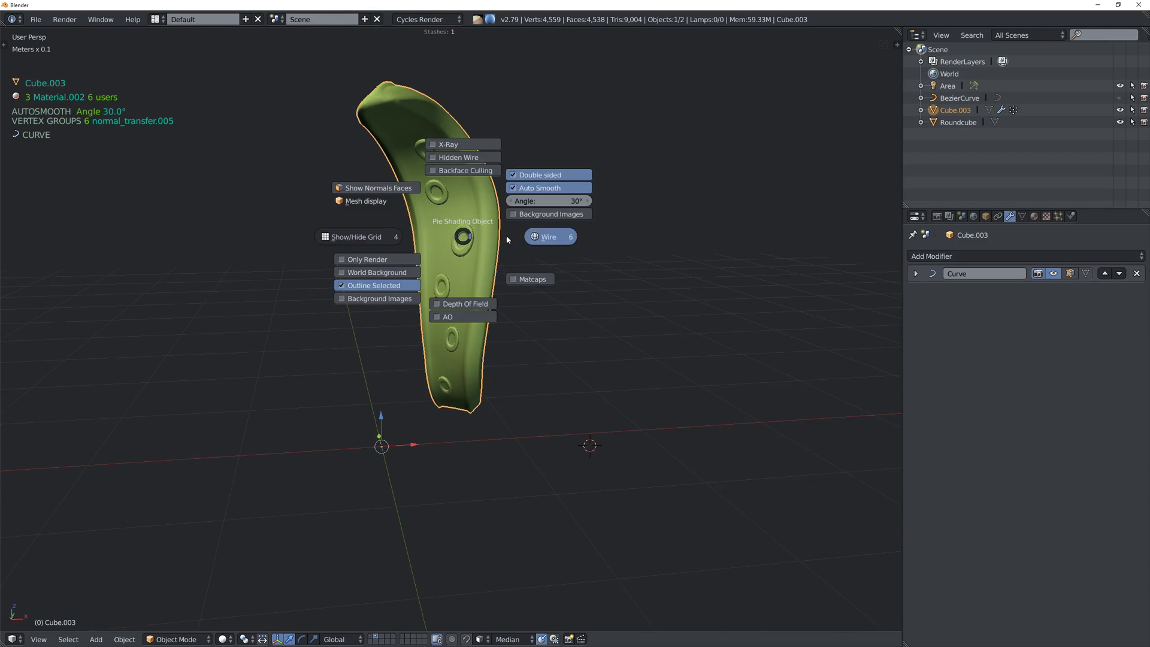
click(507, 240)
scroll(457, 250, up, 5)
middle_drag(464, 206, 470, 238)
Add a Subsurf modifier with two view subdivisions to the curved mesh and deselect it.
right_click(497, 238)
key(space)
click(599, 238)
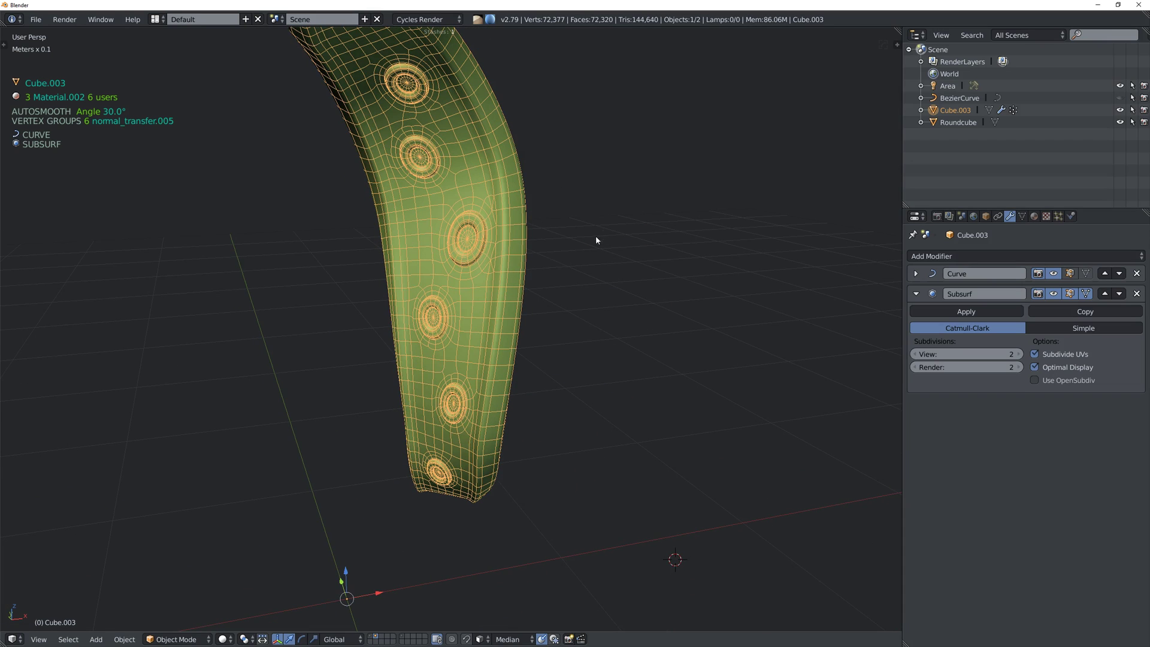
middle_drag(595, 240, 489, 265)
key(a)
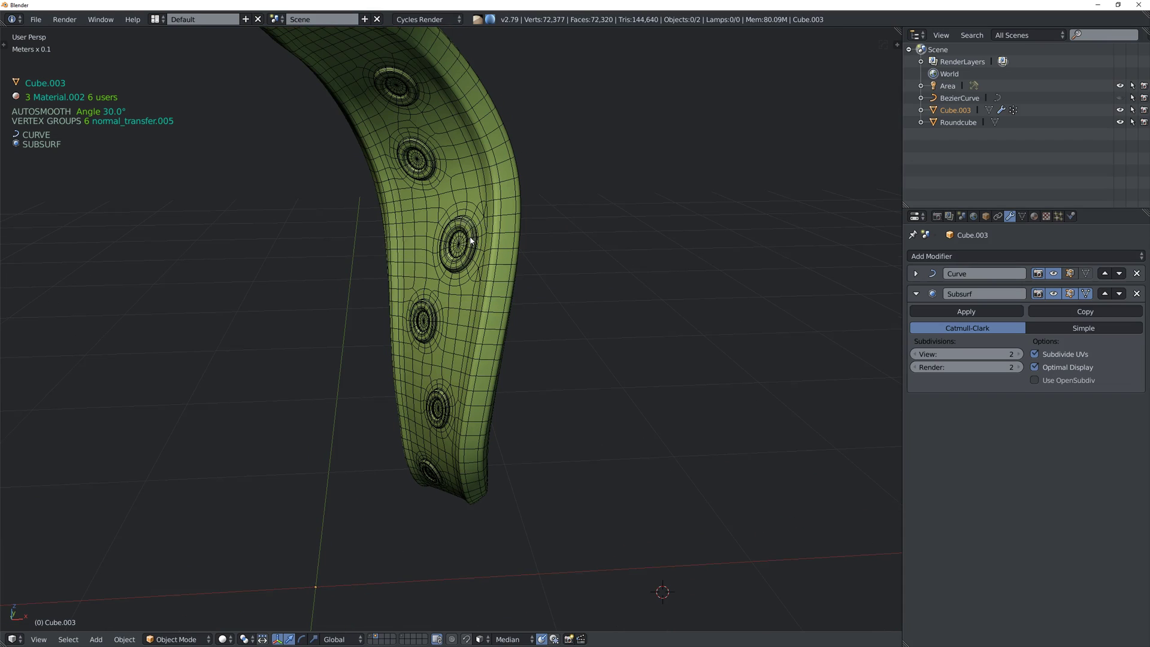
Reselect the mesh, hide its wire overlay and examine the subdivided surface.
right_click(470, 238)
key(shift+z)
click(550, 237)
mouse_move(404, 251)
middle_down()
mouse_move(515, 238)
mouse_move(470, 203)
mouse_move(544, 234)
mouse_move(659, 251)
mouse_move(637, 264)
mouse_move(444, 246)
middle_up()
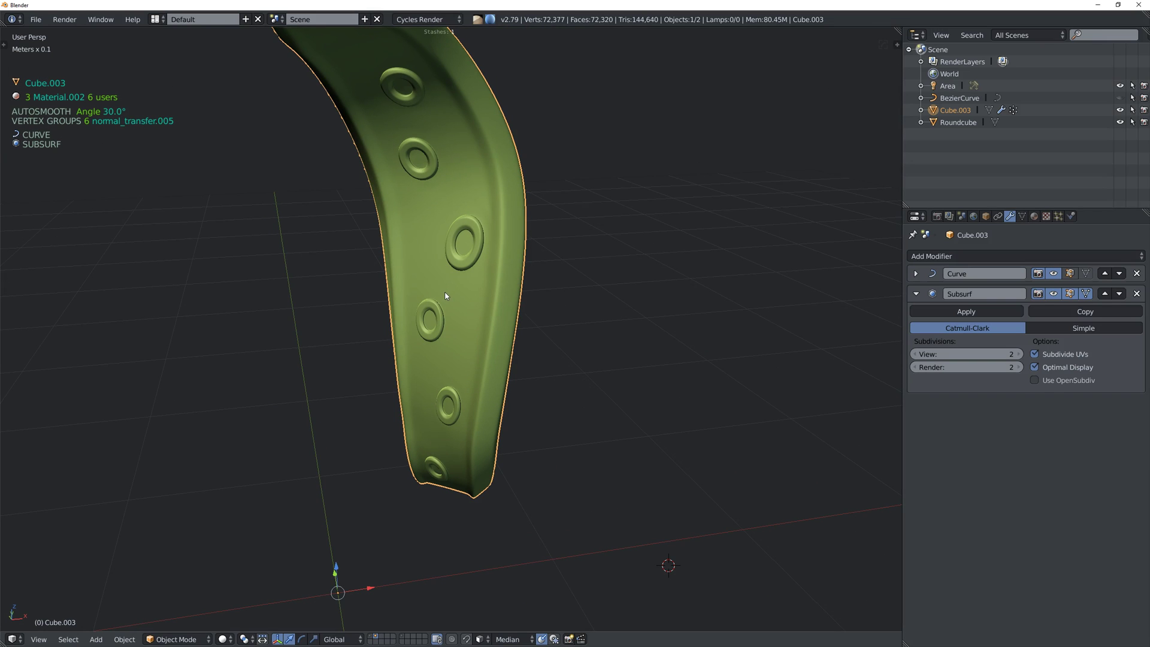
mouse_move(443, 292)
middle_down()
mouse_move(435, 240)
mouse_move(378, 224)
mouse_move(411, 234)
mouse_move(392, 303)
mouse_move(453, 309)
middle_up()
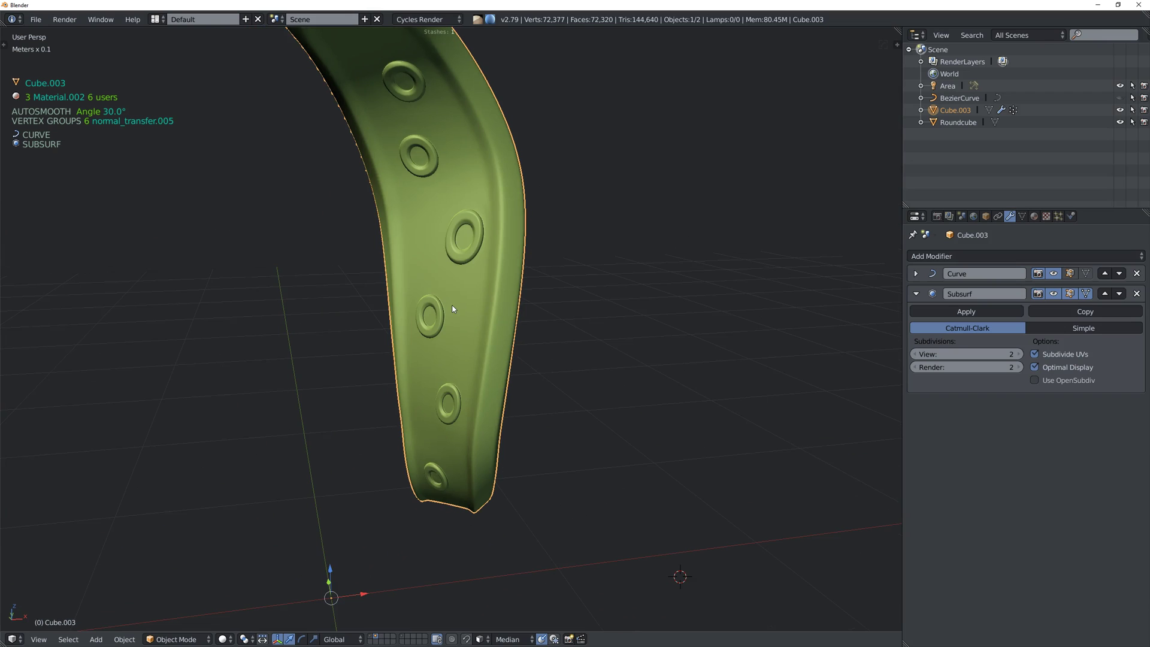
Remove the Subsurf modifier, hide the Curve modifier in the viewport and show the mesh's opposite side.
click(1136, 293)
middle_drag(583, 300, 309, 96)
middle_drag(443, 292, 826, 268)
click(1053, 273)
middle_drag(579, 344, 557, 325)
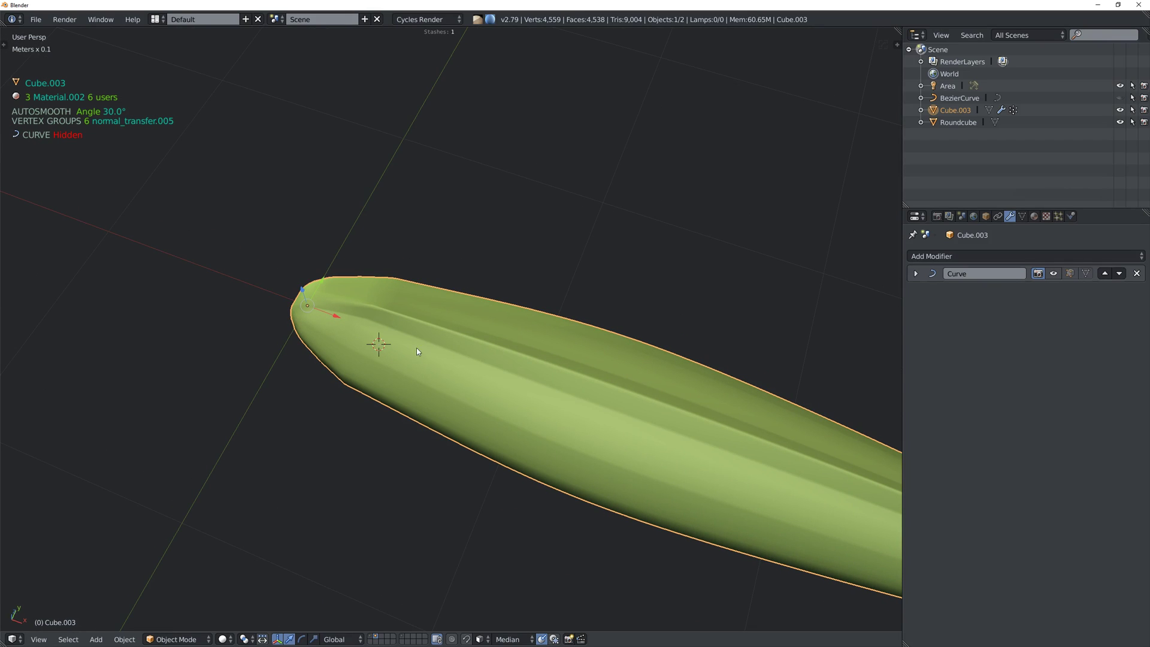
Insert the 004_blister plug from the Organic library, scale it down and snap it onto the surface near the tip.
key(y)
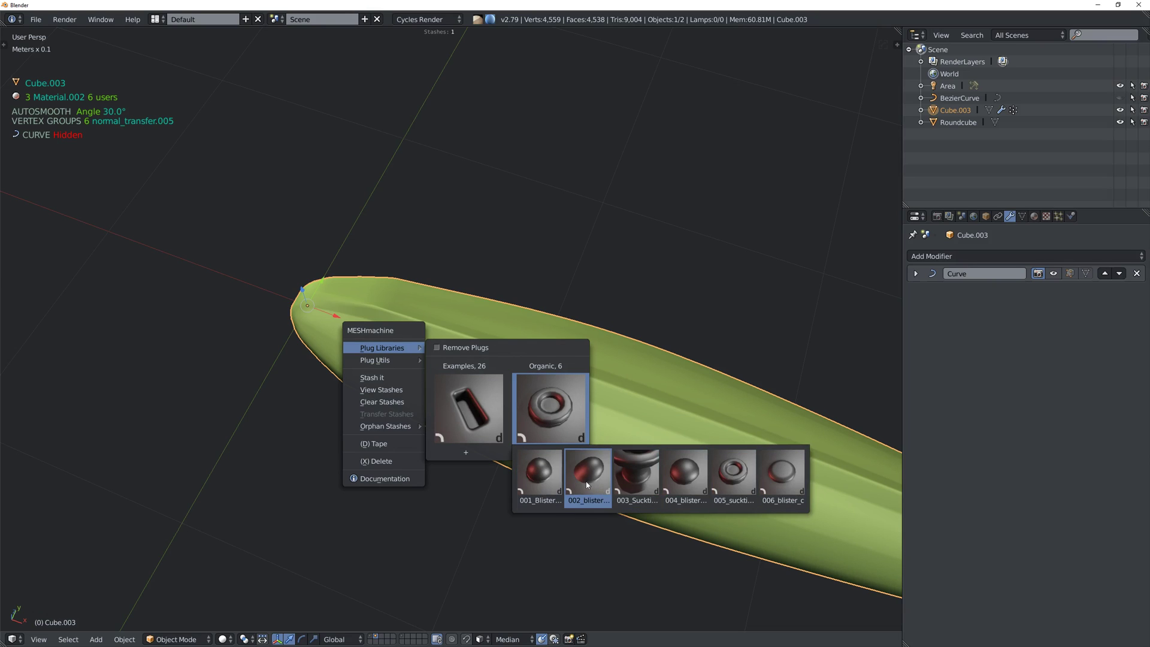
click(689, 476)
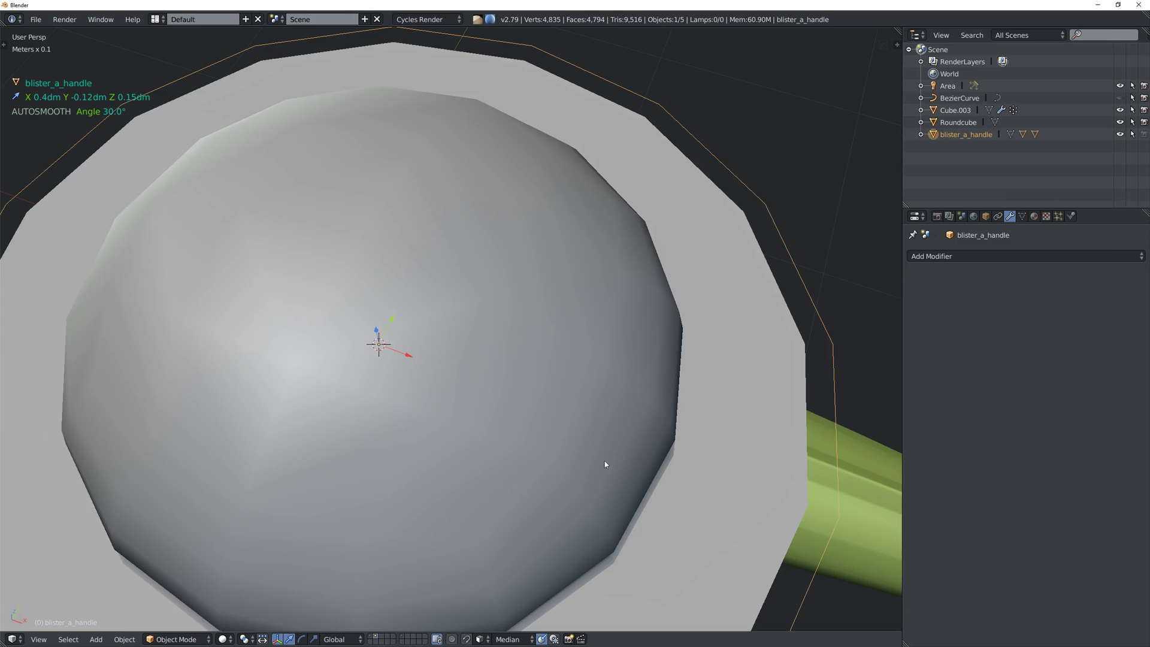
key(s)
click(425, 383)
key(g)
ctrl+click(427, 366)
key(s)
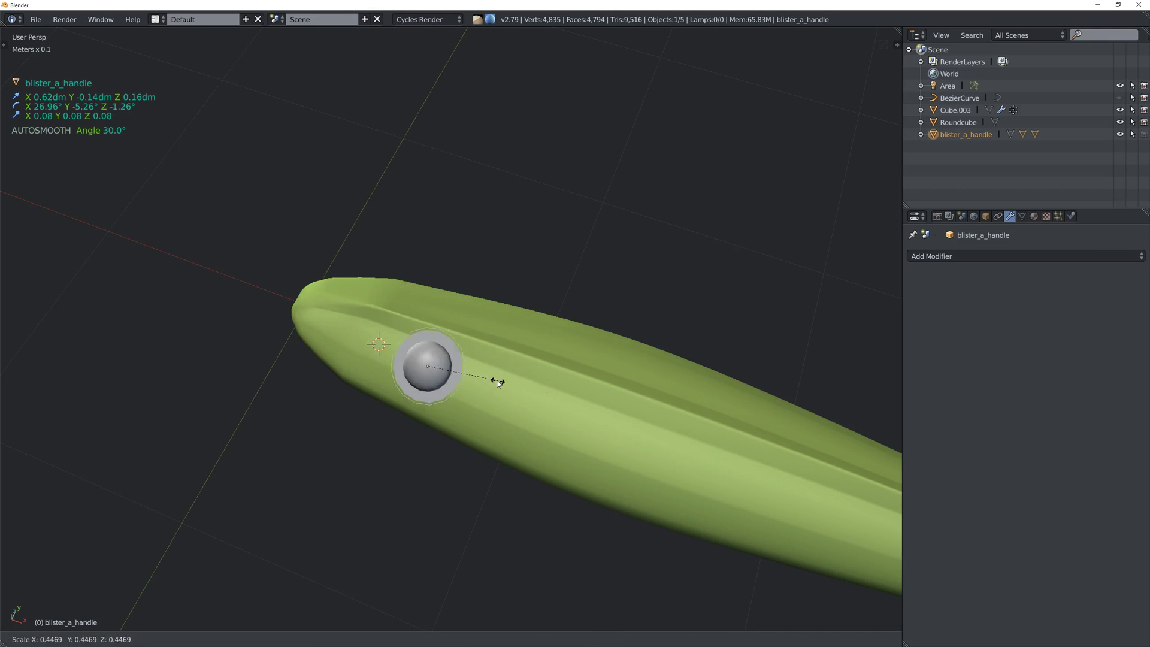
ctrl+click(407, 364)
Select the base mesh together with the blister and integrate it with MESHmachine's Plug operation.
middle_drag(407, 364, 436, 339)
shift+right_click(452, 343)
key(y)
click(451, 343)
middle_drag(509, 389, 611, 331)
scroll(441, 342, up, 2)
Toggle the Use Deformer option in the blister's Plug settings.
key(F6)
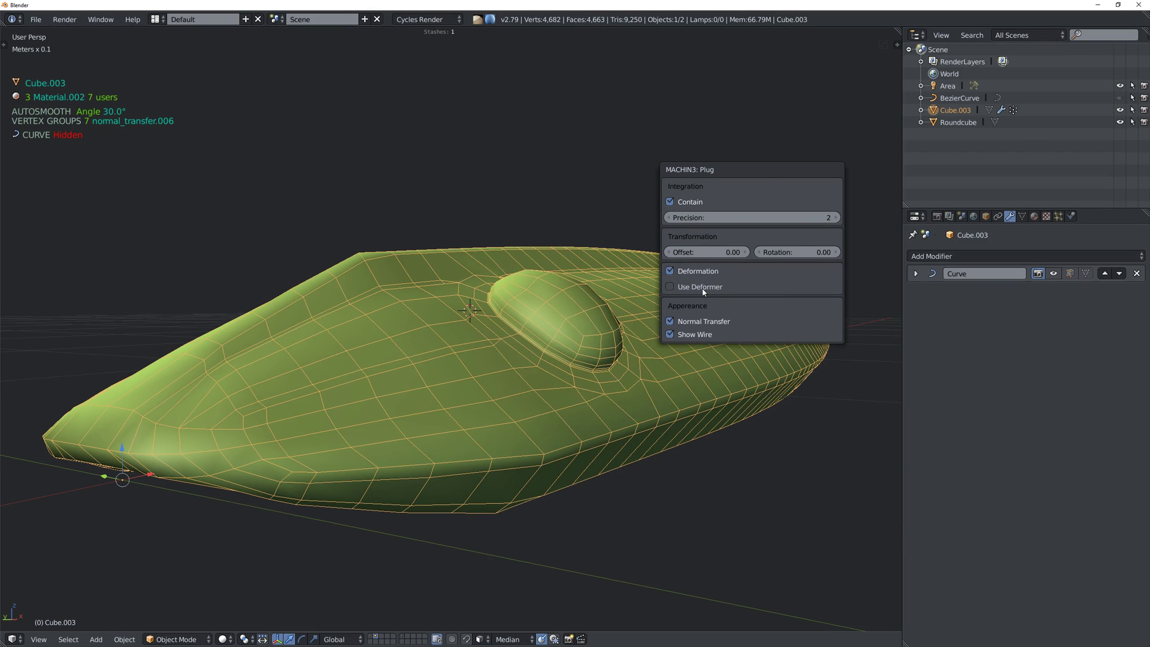
click(680, 285)
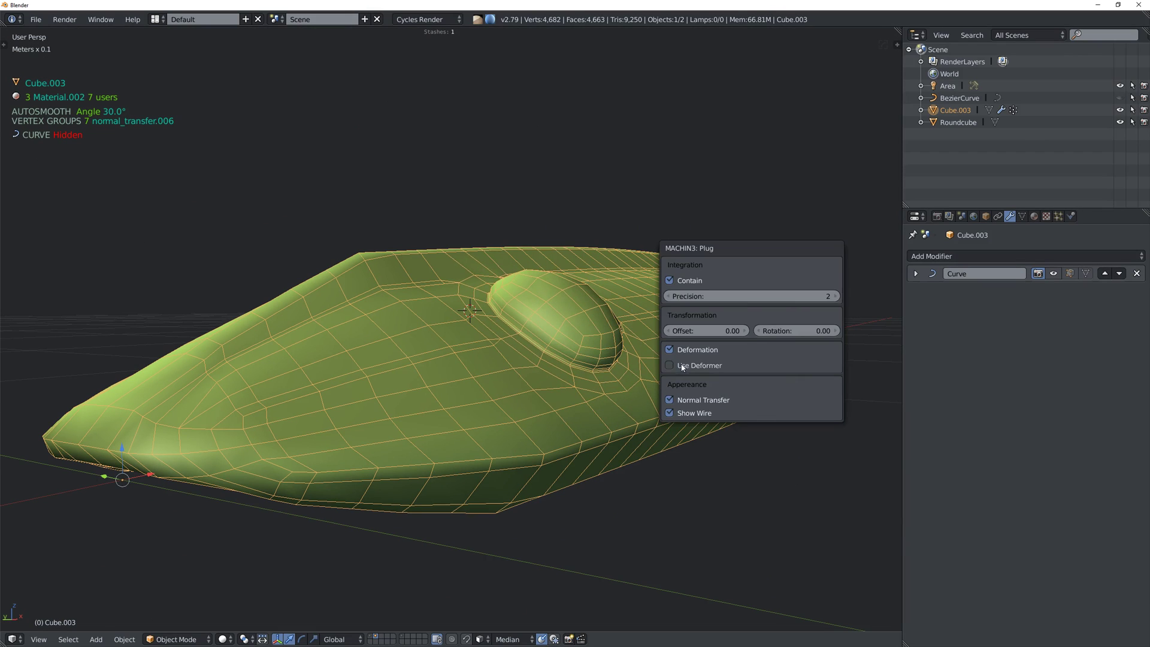
click(686, 400)
key(space)
key(F6)
click(662, 429)
Examine the blister and its surrounding mesh from other angles and deselect everything.
middle_drag(589, 114, 534, 397)
scroll(533, 397, down, 2)
scroll(540, 349, up, 2)
key(Tab)
key(Tab)
middle_drag(540, 349, 282, 291)
key(a)
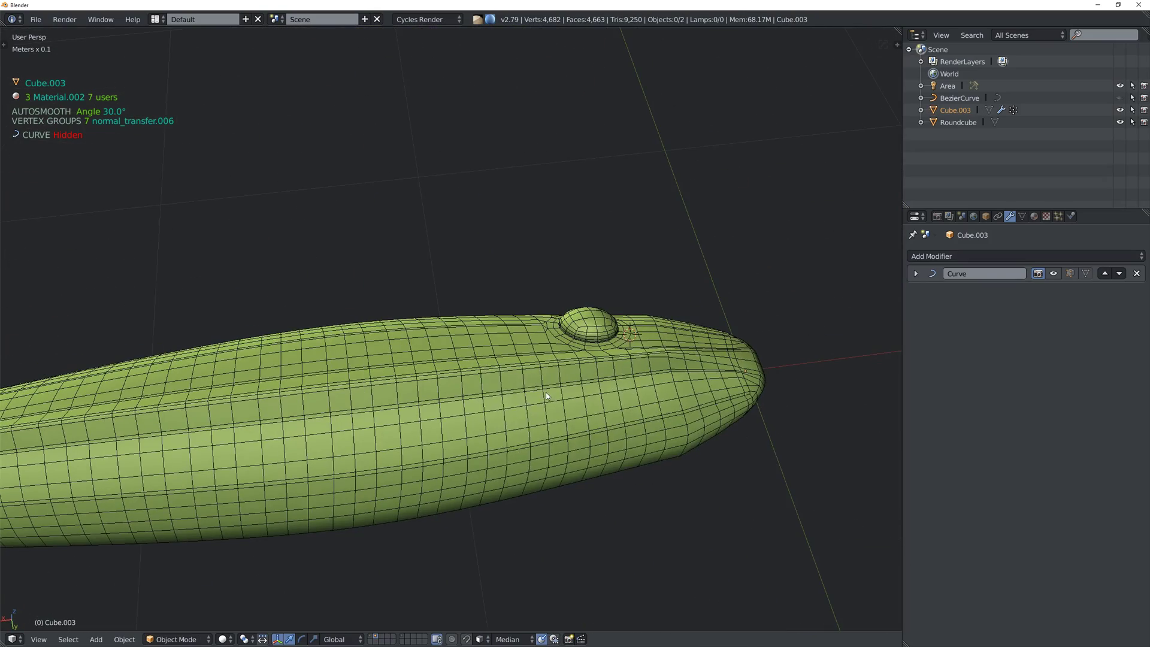
Insert another plug from the Organic library, resize it and position it on the mesh beside the integrated blister.
key(y)
click(602, 437)
key(g)
click(525, 429)
key(s)
click(530, 430)
key(g)
click(530, 412)
Insert two further Organic plugs and move each one into place on the mesh.
middle_drag(530, 412, 528, 376)
key(y)
click(670, 377)
key(g)
click(545, 326)
key(y)
click(680, 429)
key(g)
click(460, 403)
middle_drag(460, 403, 636, 329)
Insert one more Organic plug and scale it to fit the mesh.
key(y)
click(673, 377)
key(s)
click(554, 253)
middle_drag(554, 253, 473, 257)
Insert an additional Organic plug, move it along the mesh and resize it.
key(y)
click(676, 362)
key(g)
click(640, 372)
key(s)
click(580, 413)
middle_drag(580, 413, 598, 350)
click(597, 350)
Insert another Organic plug, scale it down to about 0.04 and place it on the mesh near the integrated blister.
key(y)
key(Escape)
key(y)
click(756, 404)
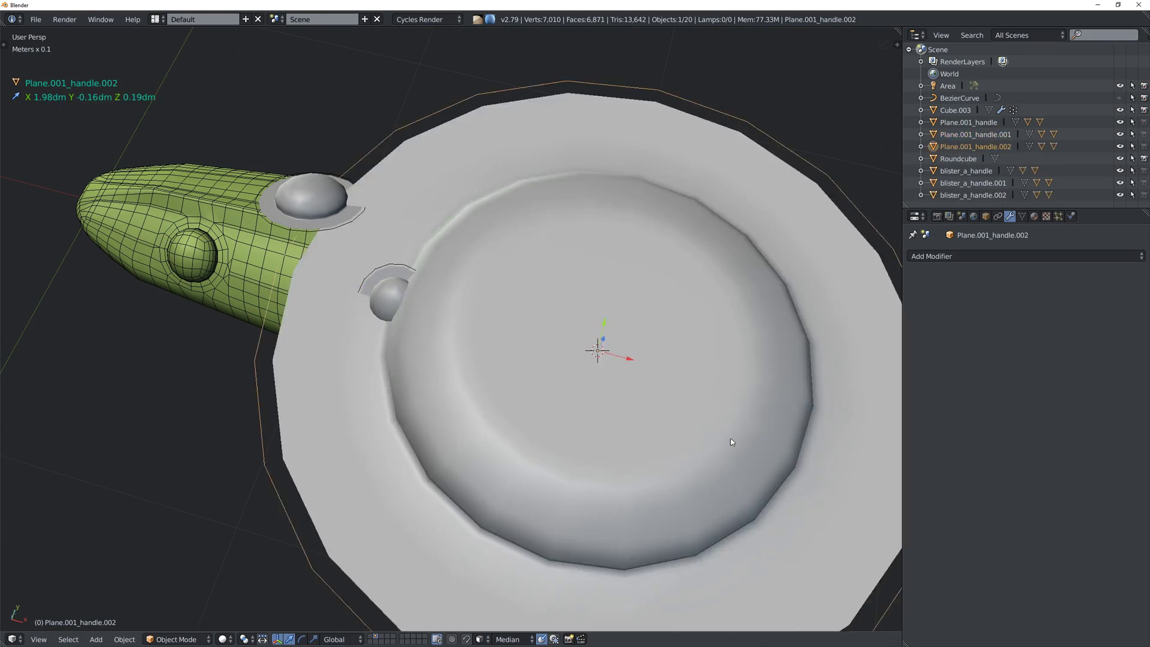
key(g)
click(734, 441)
key(s)
key(s)
click(651, 373)
middle_drag(651, 373, 774, 362)
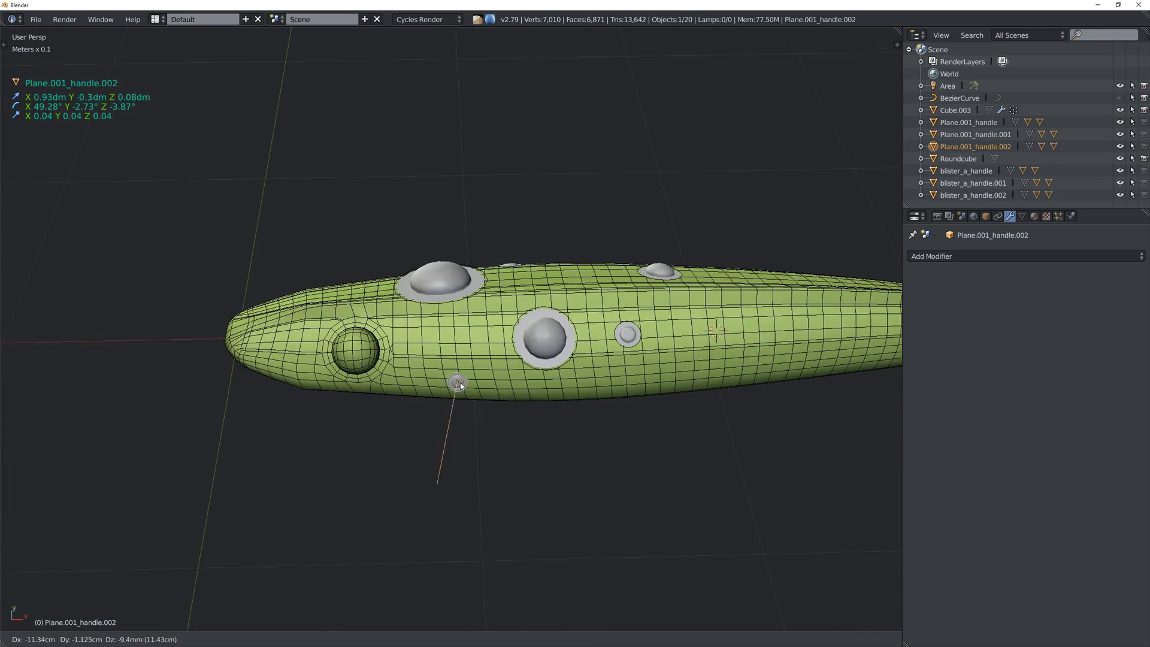
click(460, 383)
middle_drag(460, 382, 450, 380)
Integrate the smallest plug into the body mesh with MESHmachine's Plug tool and open its operator settings.
shift+right_click(497, 366)
key(y)
scroll(623, 350, up, 7)
middle_drag(623, 351, 666, 353)
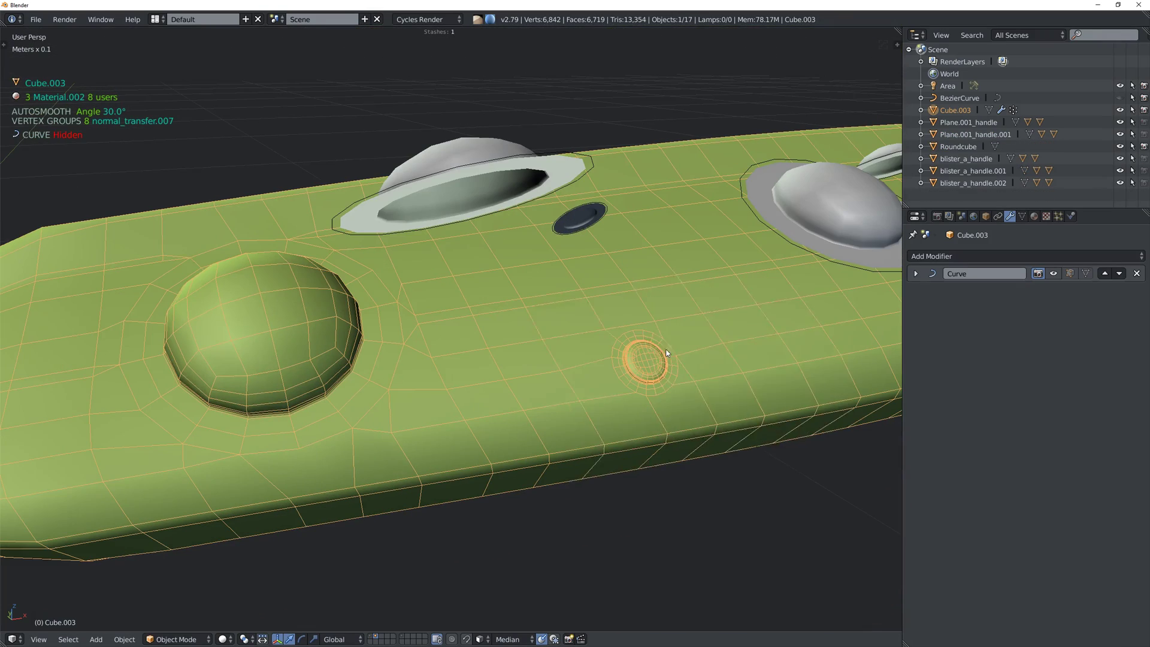
key(F6)
Integrate two more blister plugs into the body mesh with the Plug tool.
scroll(663, 250, down, 7)
middle_drag(670, 234, 575, 317)
scroll(555, 294, up, 3)
right_click(710, 480)
shift+right_click(735, 465)
right_click(569, 233)
shift+right_click(584, 255)
key(y)
click(583, 254)
Plug two further organic blisters into the body mesh and open the Plug operator's settings.
right_click(812, 362)
shift+right_click(778, 371)
key(y)
middle_drag(629, 433, 448, 395)
right_click(644, 412)
shift+right_click(593, 414)
key(y)
click(592, 414)
middle_drag(563, 305, 531, 346)
key(F6)
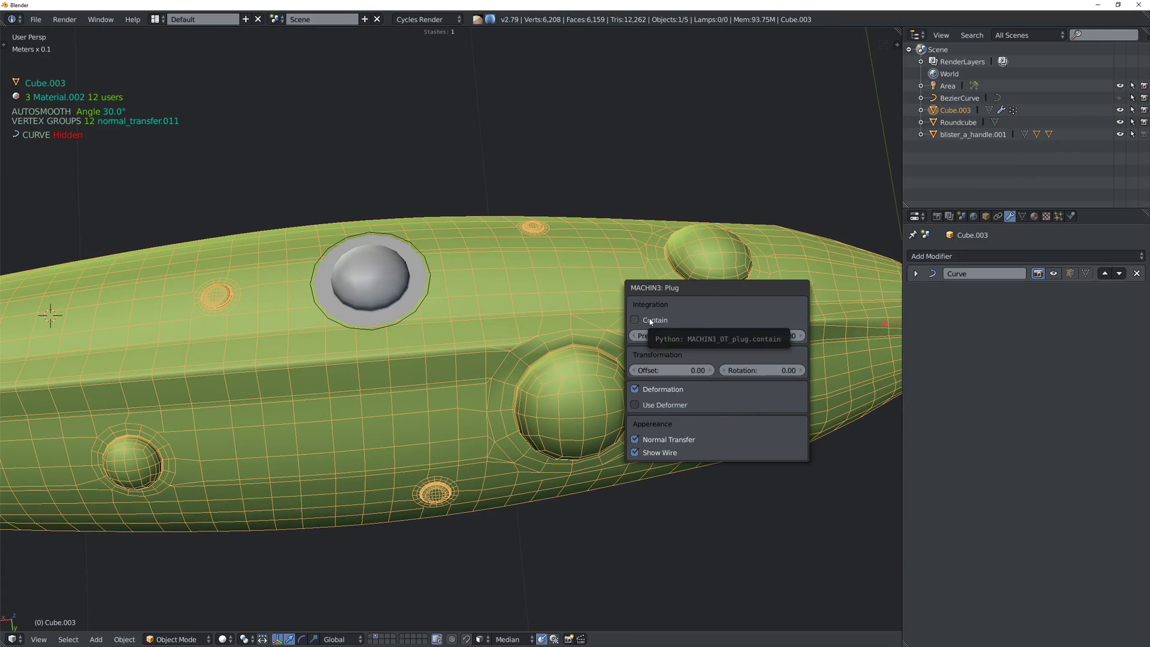
Integrate the last remaining blister plug into the body mesh and open its Plug settings.
middle_drag(503, 317, 654, 329)
right_click(509, 274)
shift+right_click(554, 273)
key(y)
click(578, 314)
key(F6)
Enter Edit Mode and merge stray vertices around the large blister's border to tidy the topology.
scroll(556, 239, down, 5)
middle_drag(555, 230, 585, 331)
key(Tab)
click(503, 331)
middle_drag(503, 331, 518, 336)
scroll(519, 336, up, 6)
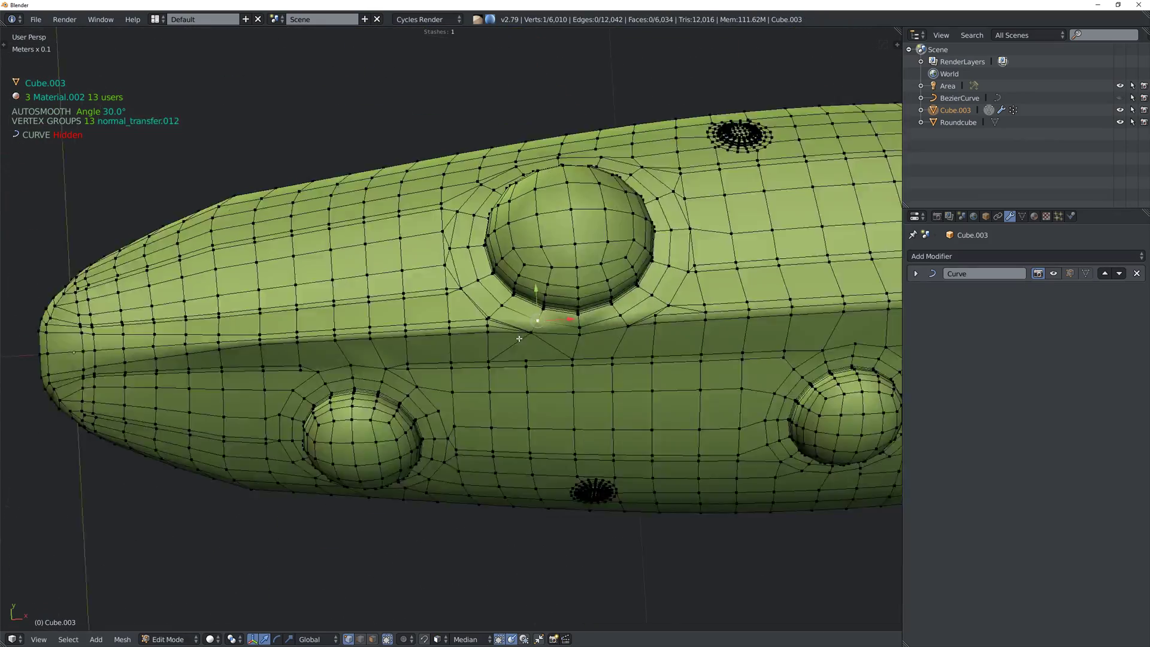
middle_drag(544, 293, 509, 303)
right_click(465, 305)
shift+middle_drag(705, 300, 642, 420)
middle_drag(642, 420, 602, 240)
right_click(457, 158)
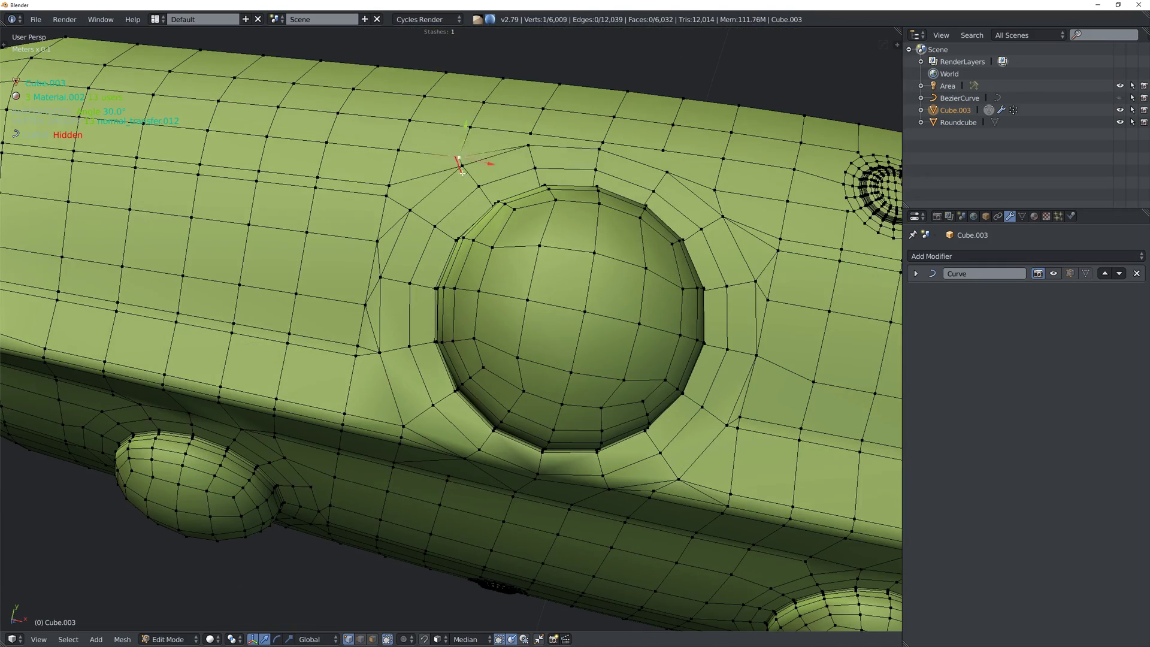
Connect two vertices beside the large blister with a new edge.
middle_drag(686, 217, 644, 389)
right_click(640, 386)
right_click(341, 348)
shift+right_click(424, 362)
key(j)
Slide a vertex next to the large blister along its edge to even out the topology.
middle_drag(424, 363, 503, 389)
right_click(499, 378)
key(g)
key(g)
click(523, 382)
right_drag(503, 390, 509, 384)
middle_drag(509, 384, 506, 382)
right_click(642, 363)
Join another pair of vertices near the large blister with a connecting edge.
middle_drag(491, 467, 429, 473)
right_click(424, 403)
shift+right_click(412, 442)
key(j)
Reposition the ridge vertices beside the large blister and align them along the ridge.
middle_drag(704, 371, 446, 330)
right_click(422, 295)
click(421, 272)
key(g)
click(436, 303)
key(alt+x)
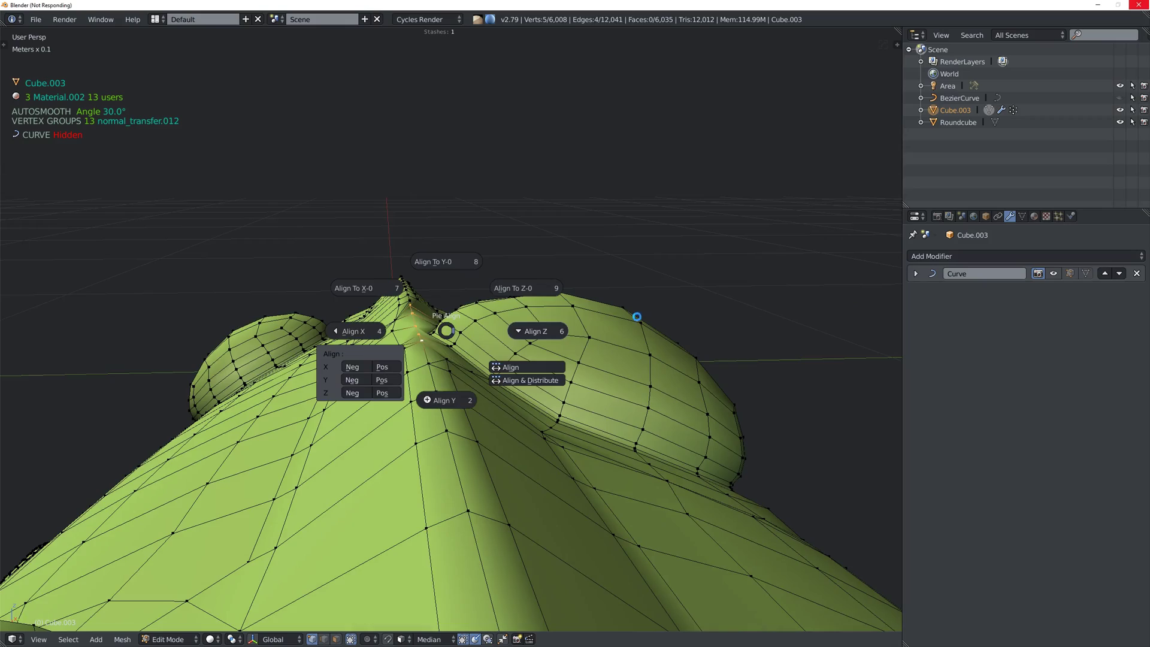
middle_drag(650, 230, 340, 394)
key(alt+z)
Slide a stray ridge vertex beside the large blister into its neighbour to remove it.
right_click(449, 385)
key(g)
middle_drag(246, 387, 243, 231)
scroll(213, 379, up, 5)
key(Tab)
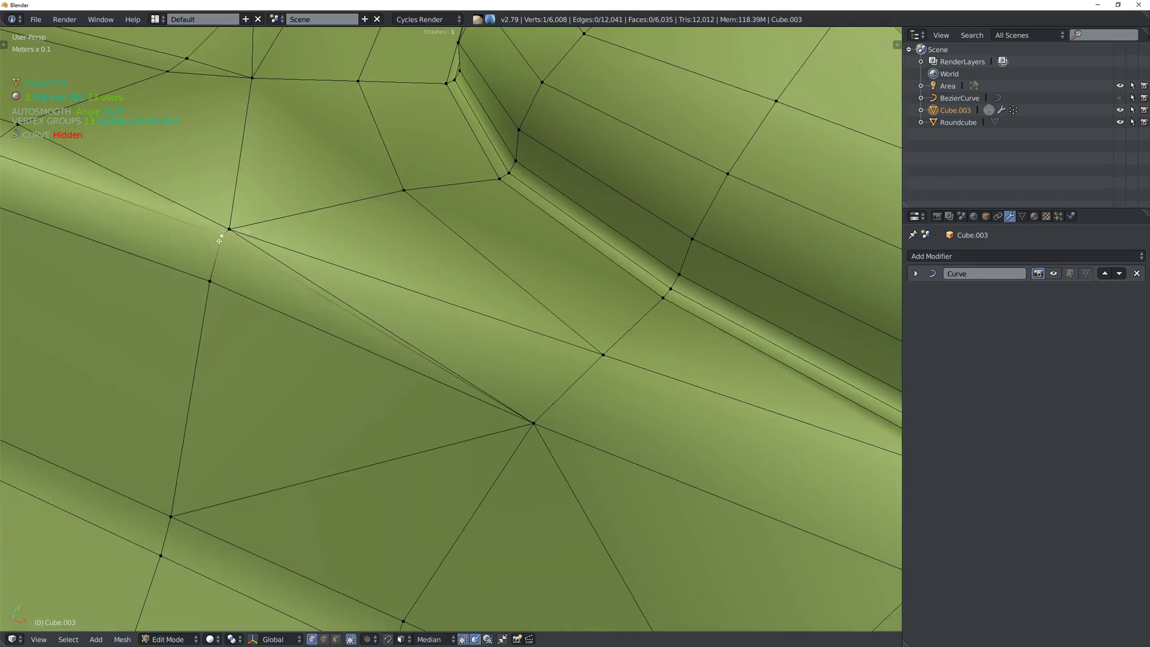
Select the ridge faces alongside the large blister and transfer clean normals to them with MESHmachine.
scroll(219, 241, down, 8)
middle_drag(361, 251, 481, 398)
key(3)
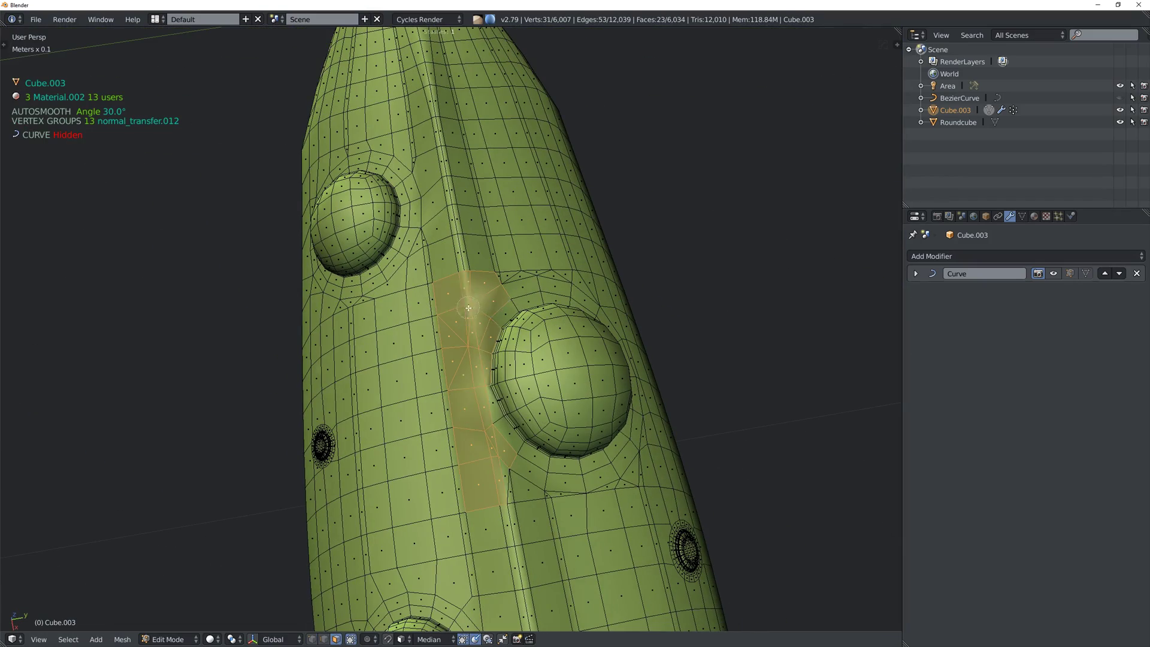
drag(499, 456, 527, 497)
right_click(527, 497)
middle_drag(527, 497, 508, 324)
key(w)
mouse_move(508, 324)
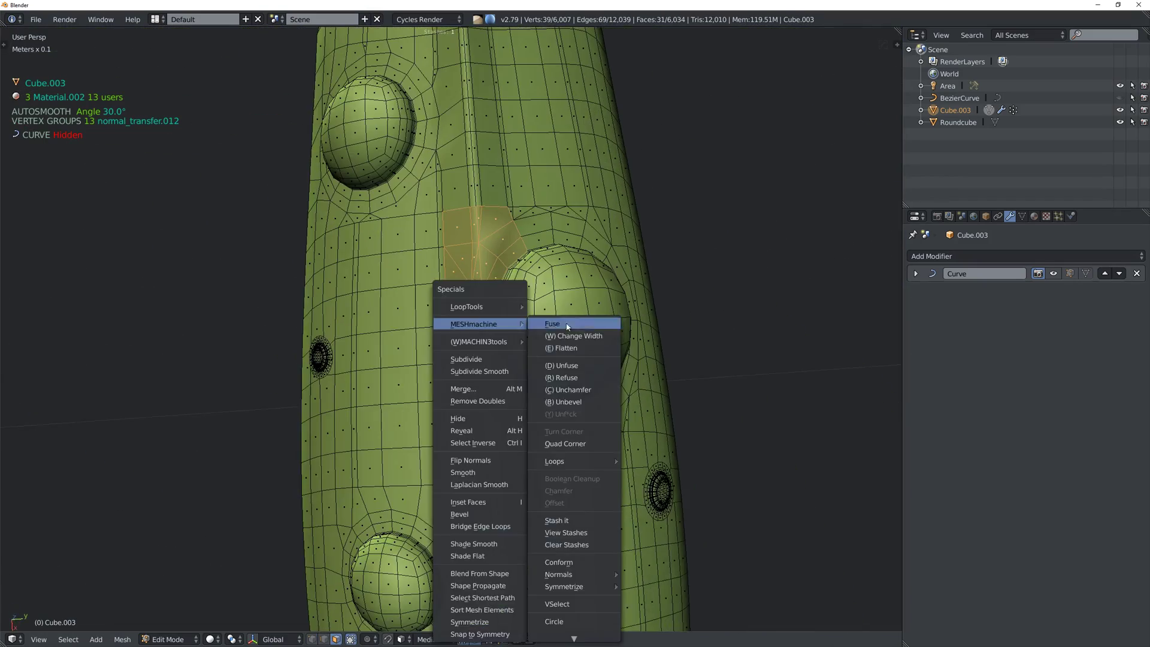
click(663, 598)
Examine the shading of the ridge around the large blister in and out of Edit Mode.
right_click(700, 394)
middle_drag(699, 394, 491, 367)
key(Tab)
click(426, 324)
scroll(467, 342, up, 2)
right_click(495, 404)
middle_drag(623, 383, 524, 304)
key(Tab)
scroll(506, 371, down, 3)
Assign Material.006 to the underside faces around the suckers and select a sucker's centre vertex.
key(a)
key(Tab)
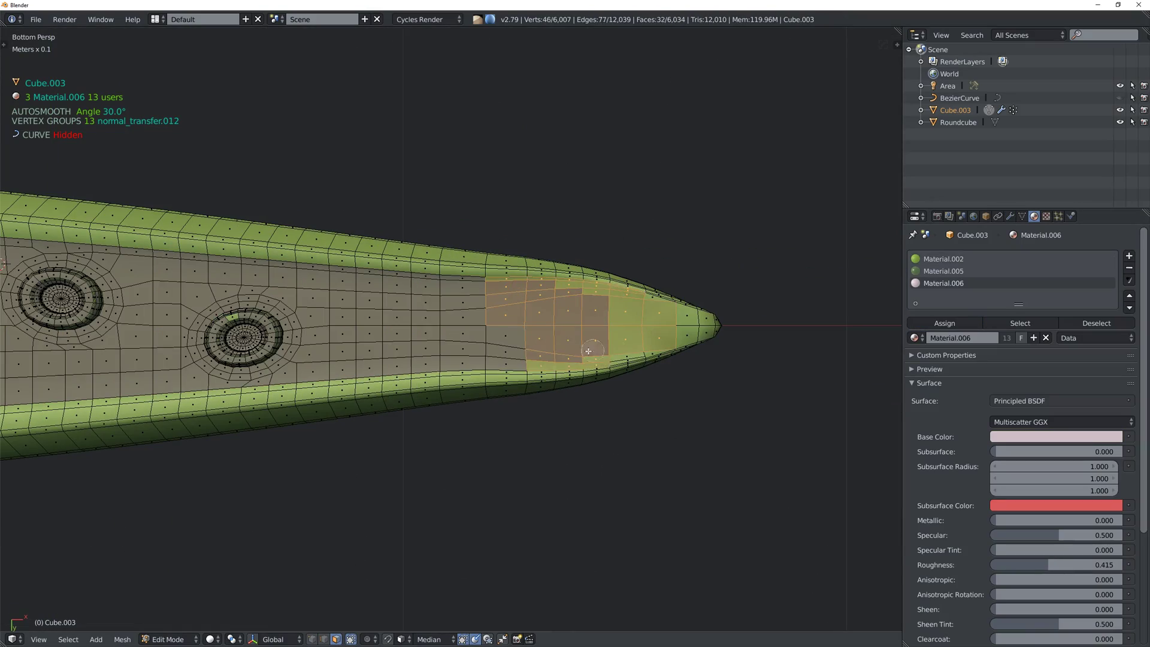
scroll(588, 351, down, 4)
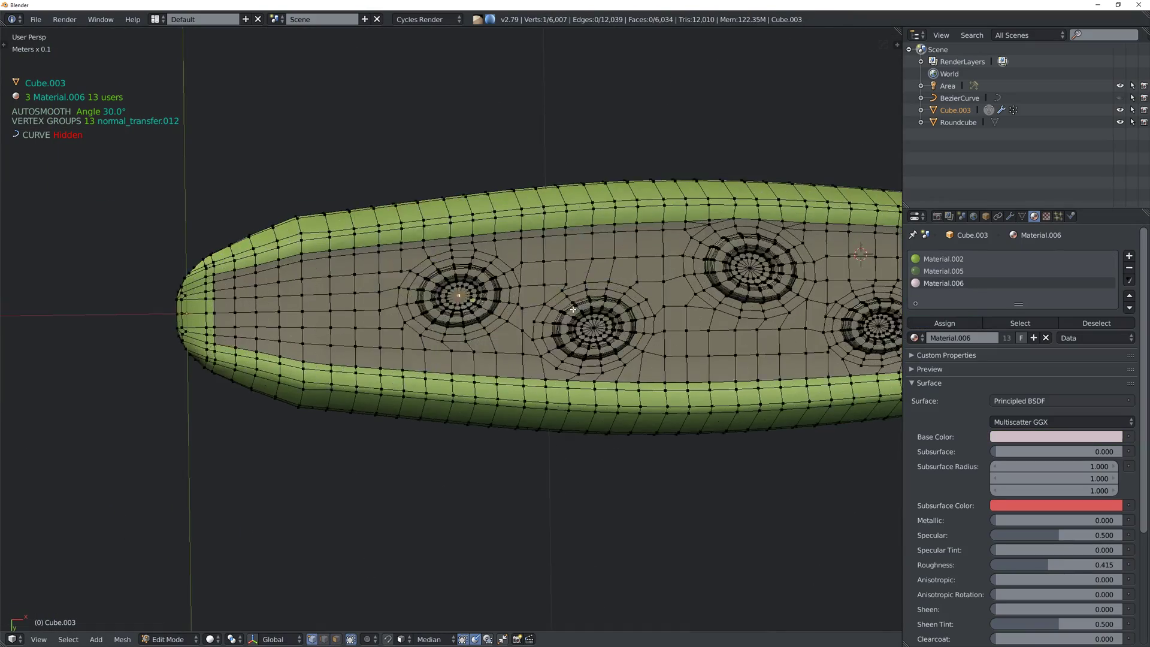
scroll(624, 299, up, 3)
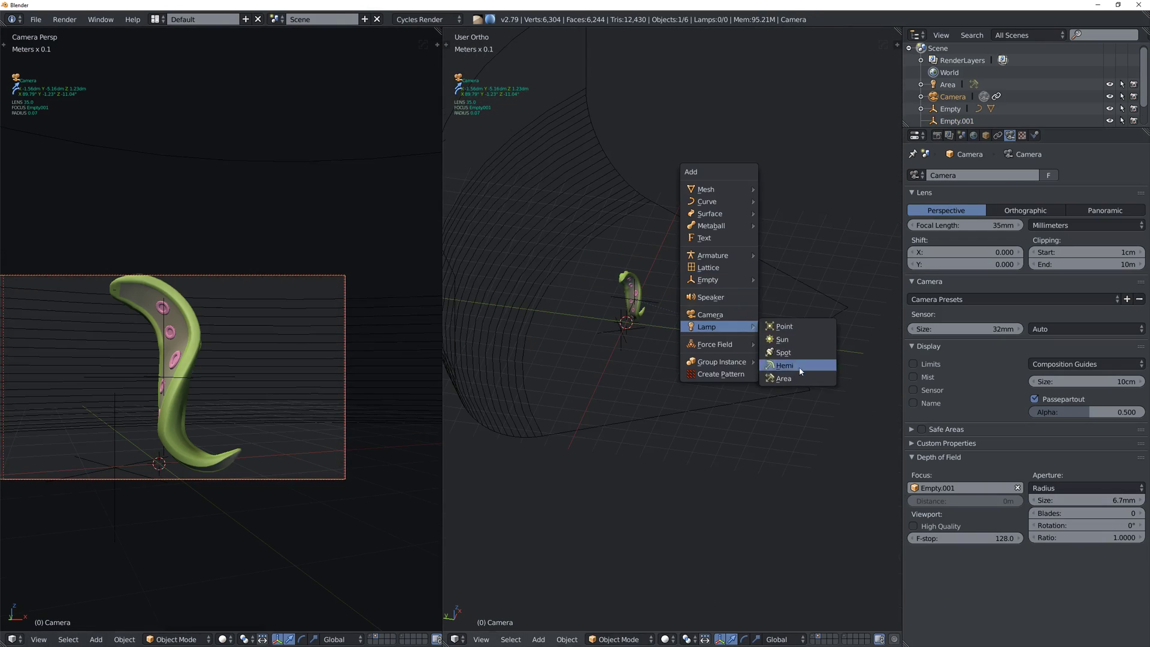
Add area lamps around the tentacle, position them and adjust the emission strength of one.
click(789, 367)
key(g)
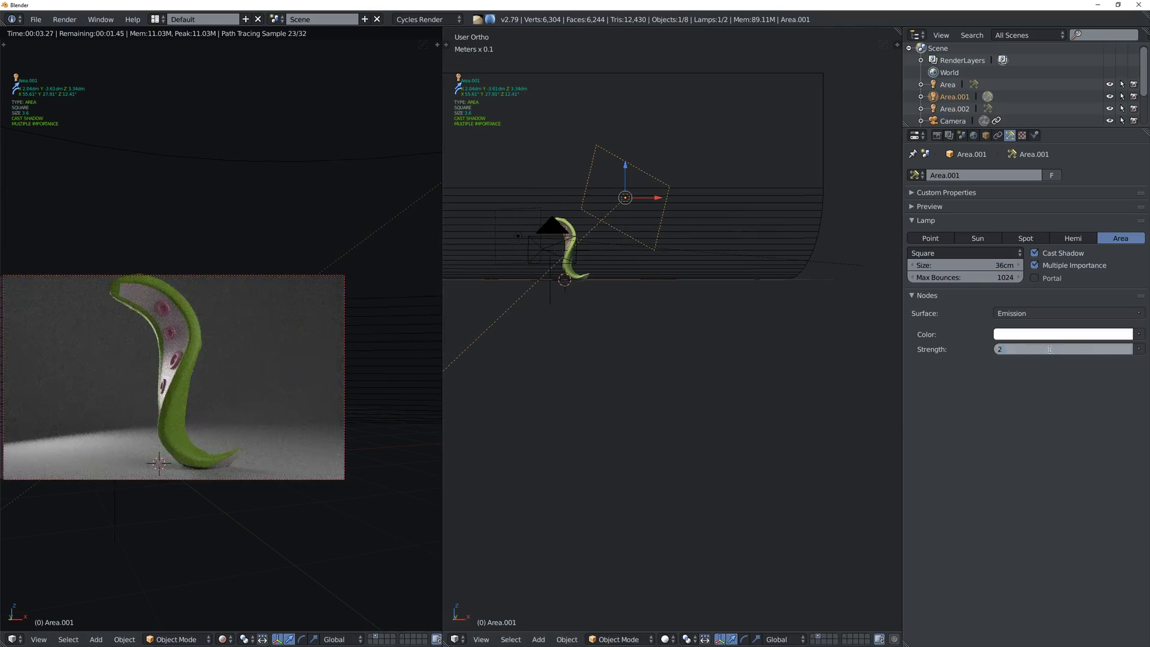
text(50)
key(Return)
Add an image-based lighting world to the scene.
key(q)
click(667, 423)
click(331, 120)
Select the camera and set its depth-of-field aperture radius to 1.
right_click(543, 249)
mouse_move(1072, 500)
mouse_down()
mouse_move(1120, 500)
mouse_move(1048, 500)
mouse_up()
click(1078, 500)
text(1)
key(Return)
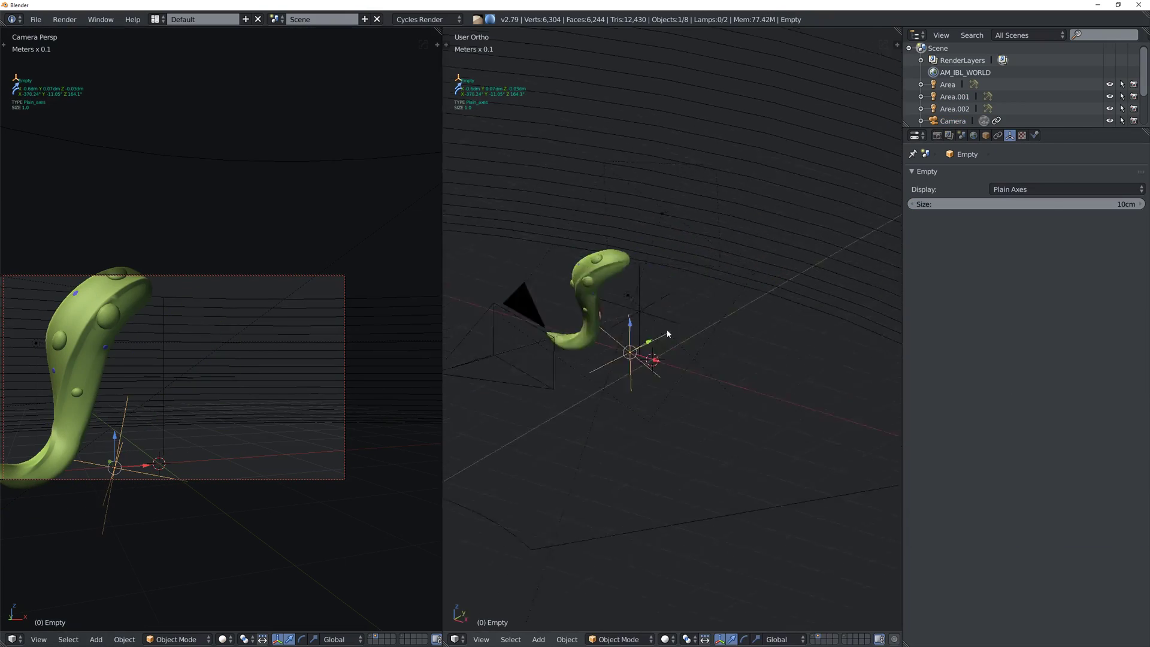
Enlarge the outliner to list all scene objects and step back to an earlier state through the undo history.
scroll(667, 334, up, 2)
right_click(590, 303)
right_click(735, 401)
middle_drag(667, 333, 571, 235)
right_click(572, 236)
drag(1106, 128, 1106, 235)
key(ctrl+z)
key(ctrl+z)
key(ctrl+alt+z)
click(601, 244)
Duplicate the tentacle's empty together with its Bezier curve and mesh, and place the copy beside the original.
click(921, 134)
click(967, 158)
shift+click(968, 146)
shift+click(952, 134)
middle_drag(623, 263, 646, 272)
key(g)
click(757, 336)
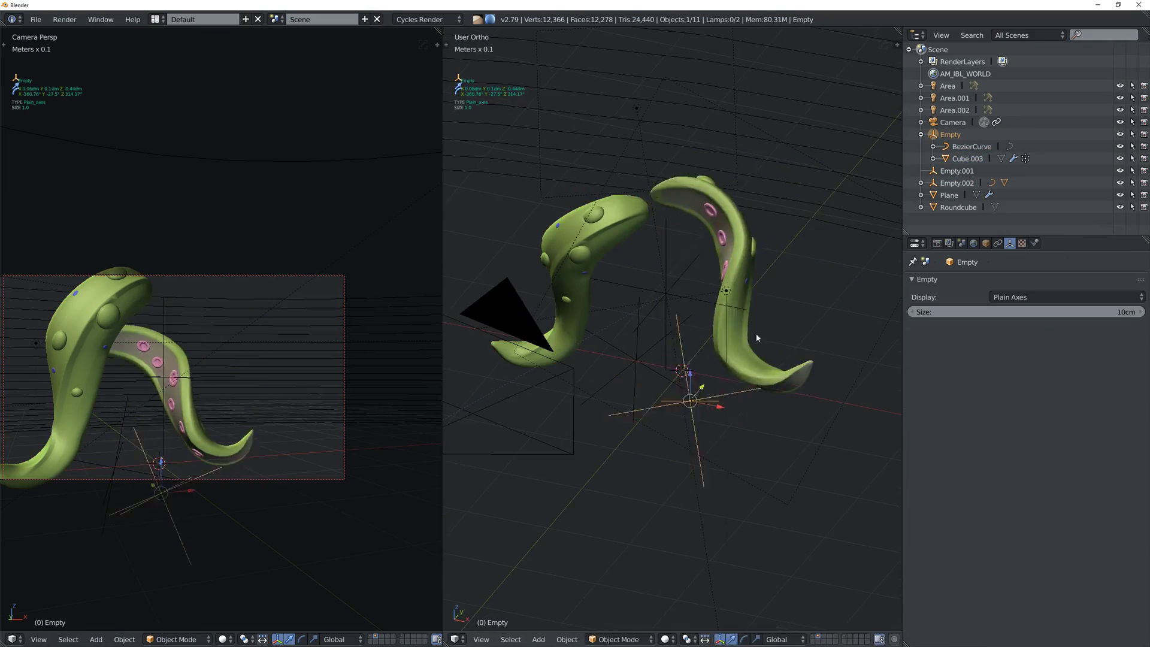
Rotate the duplicated tentacle by its empty, checking the composition in the rendered camera preview.
middle_drag(756, 336, 734, 295)
key(shift+z)
key(shift+z)
key(r)
click(676, 397)
Move the two tentacles by their empties to refine the camera composition and preview it rendered.
middle_drag(676, 397, 605, 389)
right_click(537, 312)
key(g)
scroll(541, 316, down, 2)
key(shift+z)
key(shift+z)
middle_drag(501, 293, 575, 318)
right_click(622, 362)
key(g)
click(585, 349)
key(shift+z)
Adjust the scene's colour management and set the camera's focal length to 41 mm.
middle_drag(679, 344, 623, 342)
right_drag(617, 300, 611, 318)
click(961, 242)
click(1007, 592)
click(1026, 566)
right_click(566, 246)
click(1009, 243)
drag(952, 334, 976, 333)
Rotate the tentacle by its empty to refine its pose and brighten the green base colour of Material.002.
middle_drag(659, 282, 677, 335)
right_click(636, 340)
key(r)
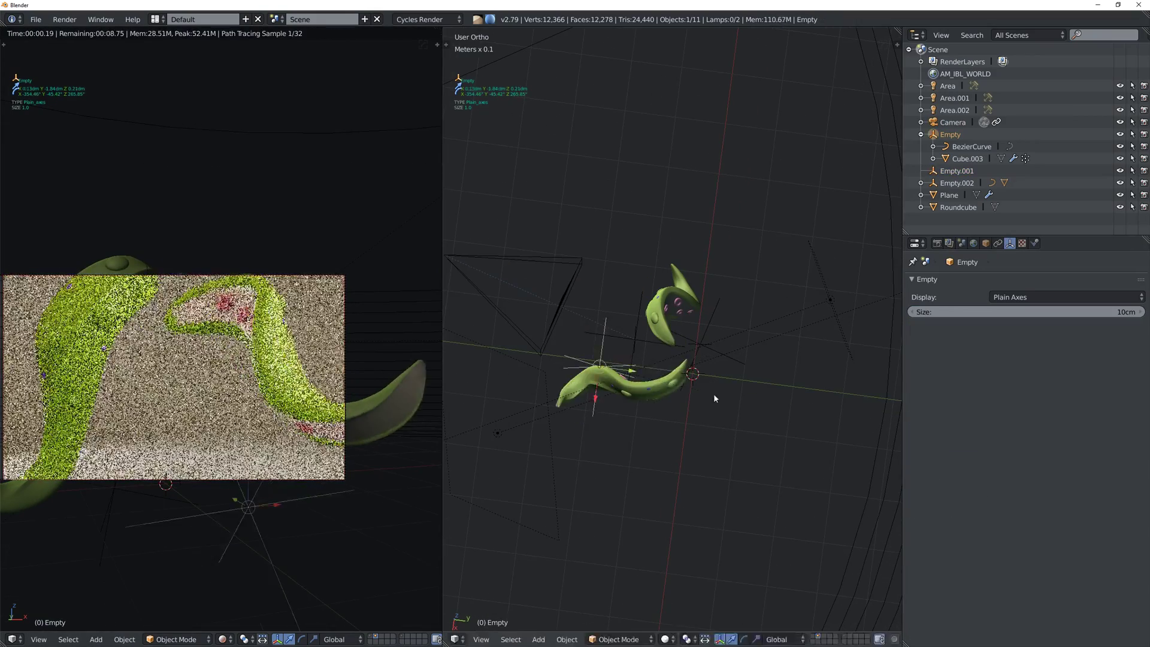
click(674, 312)
right_click(673, 312)
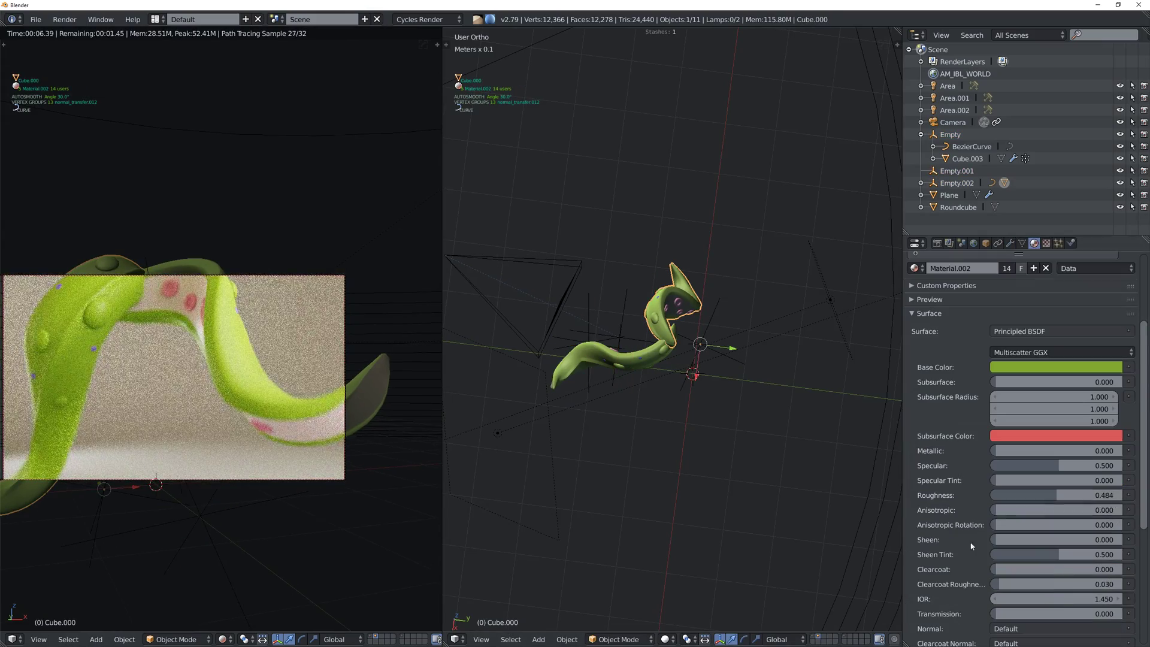
click(1055, 366)
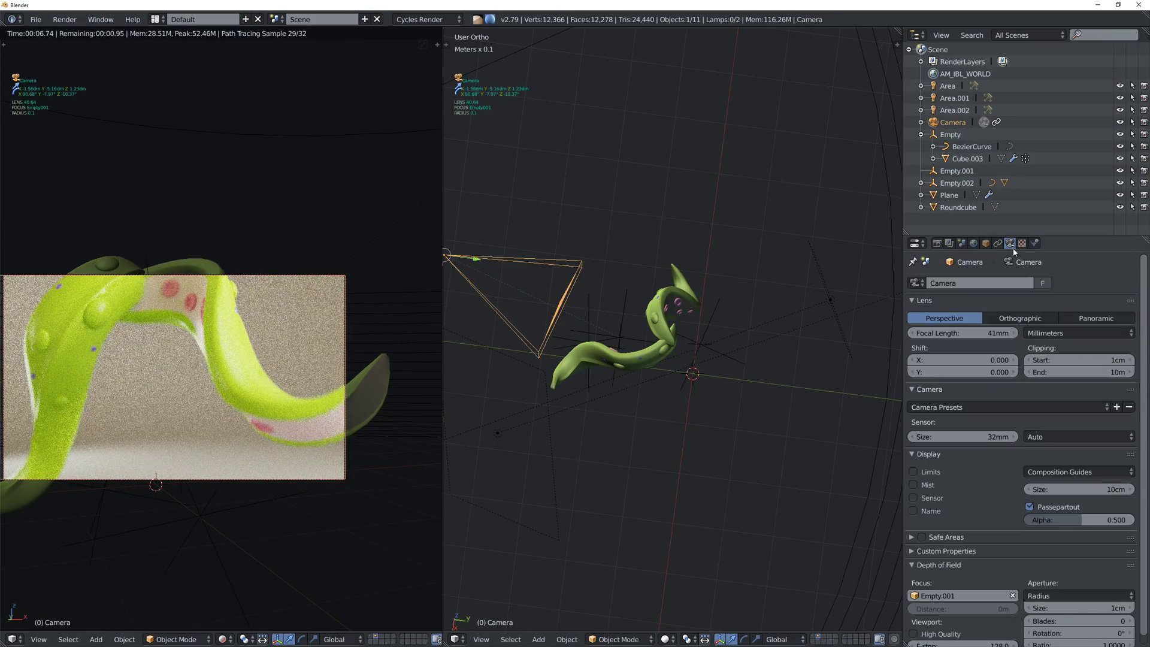
Turn off the rendered preview and clear the render border around the camera frame.
key(shift+z)
scroll(940, 255, down, 15)
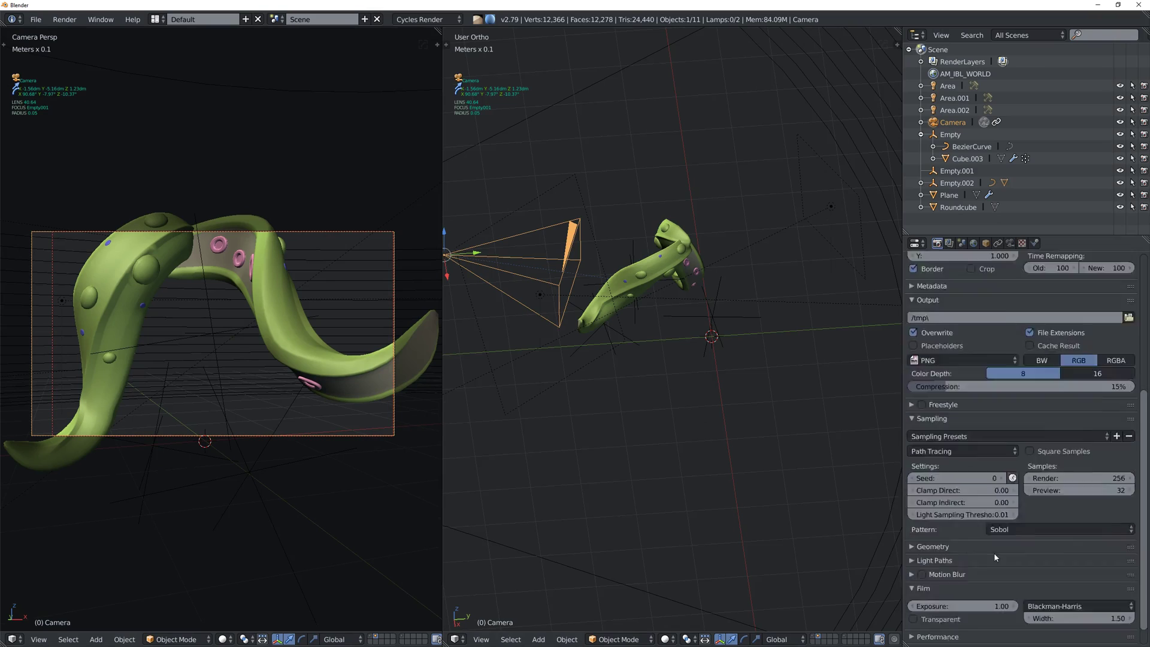
key(ctrl+alt+b)
Set the Cycles render device to GPU Compute and render the final image.
scroll(1022, 318, up, 15)
click(1021, 341)
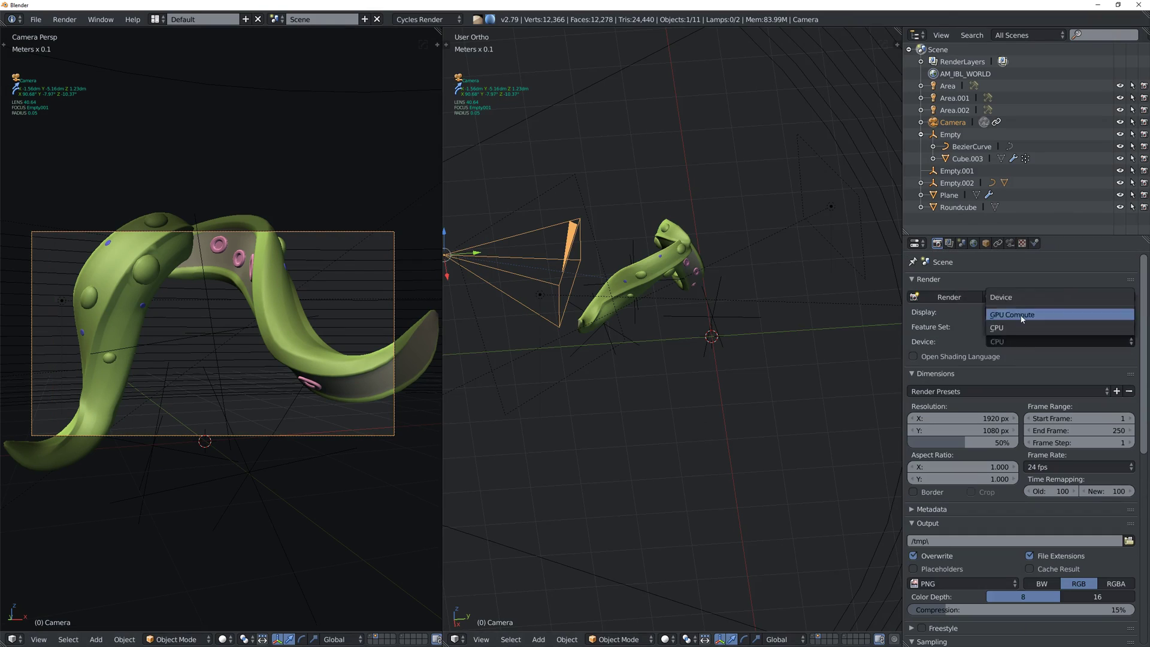
click(1021, 317)
key(F12)
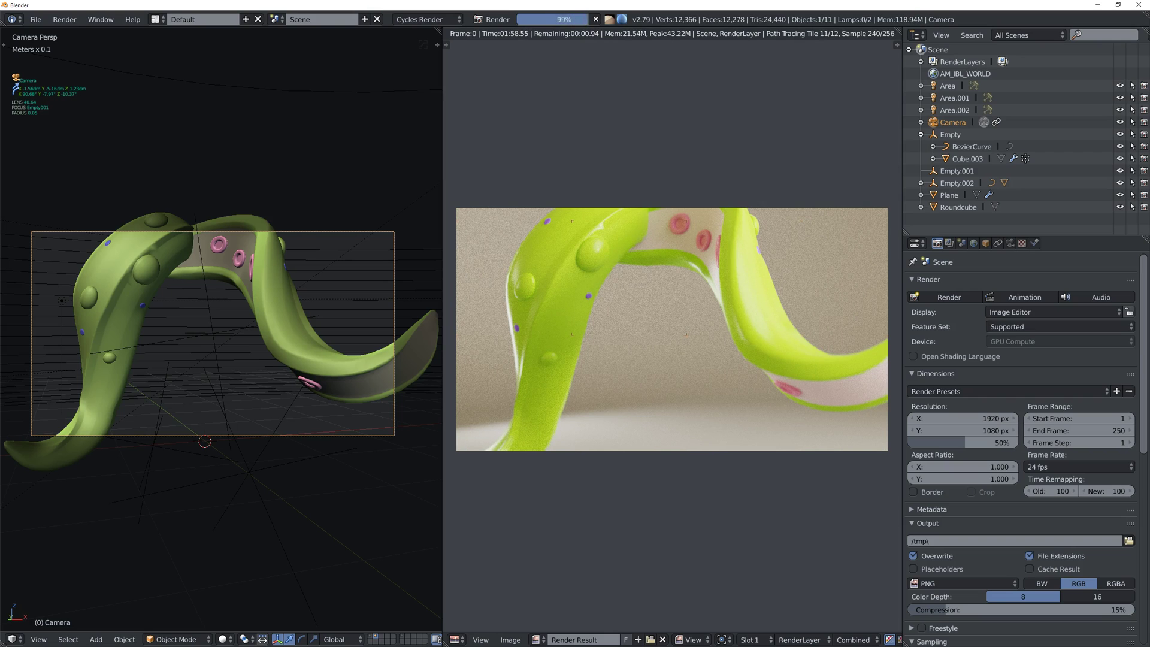
Set the EasyFX streaks threshold to 0.84 and tint the shadows pale blue.
key(t)
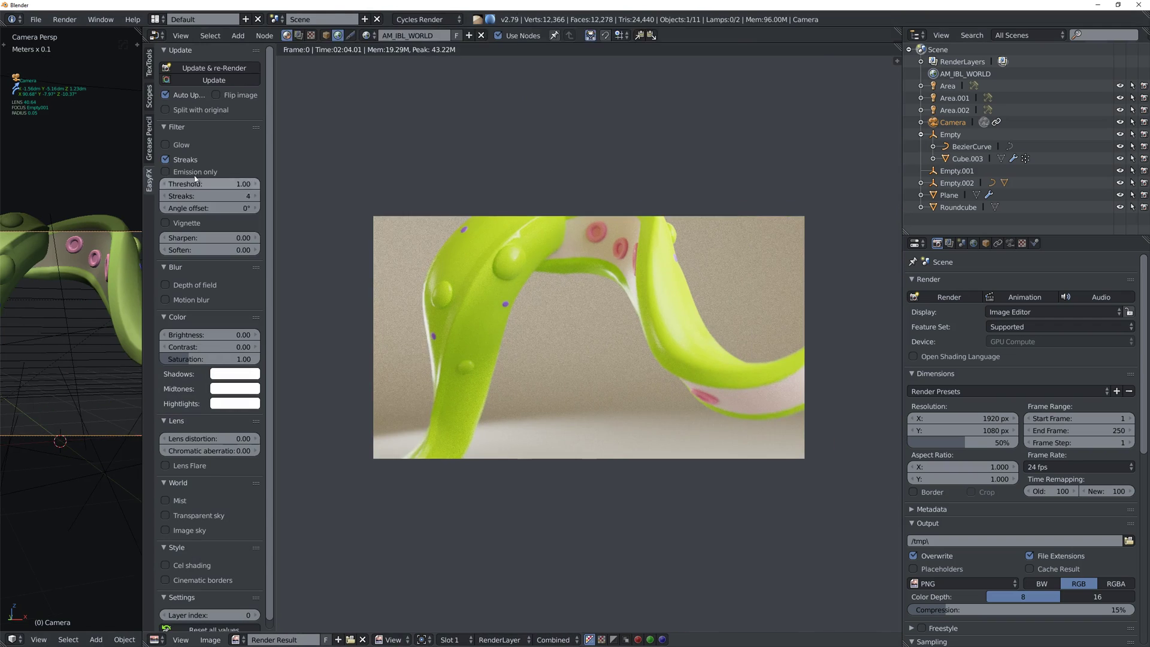
mouse_move(218, 185)
mouse_down()
mouse_move(179, 185)
mouse_move(302, 190)
mouse_up()
click(234, 373)
drag(261, 255, 268, 246)
Add chromatic aberration to the render and enable a vignette with an amount of 70%.
drag(207, 450, 225, 450)
scroll(192, 508, down, 1)
click(177, 411)
click(175, 308)
click(171, 259)
click(166, 214)
Set the render's brightness to 1.02 in the EasyFX colour settings and widen the tool shelf.
click(175, 287)
mouse_move(204, 305)
mouse_down()
mouse_move(237, 304)
mouse_move(225, 317)
mouse_move(223, 304)
mouse_up()
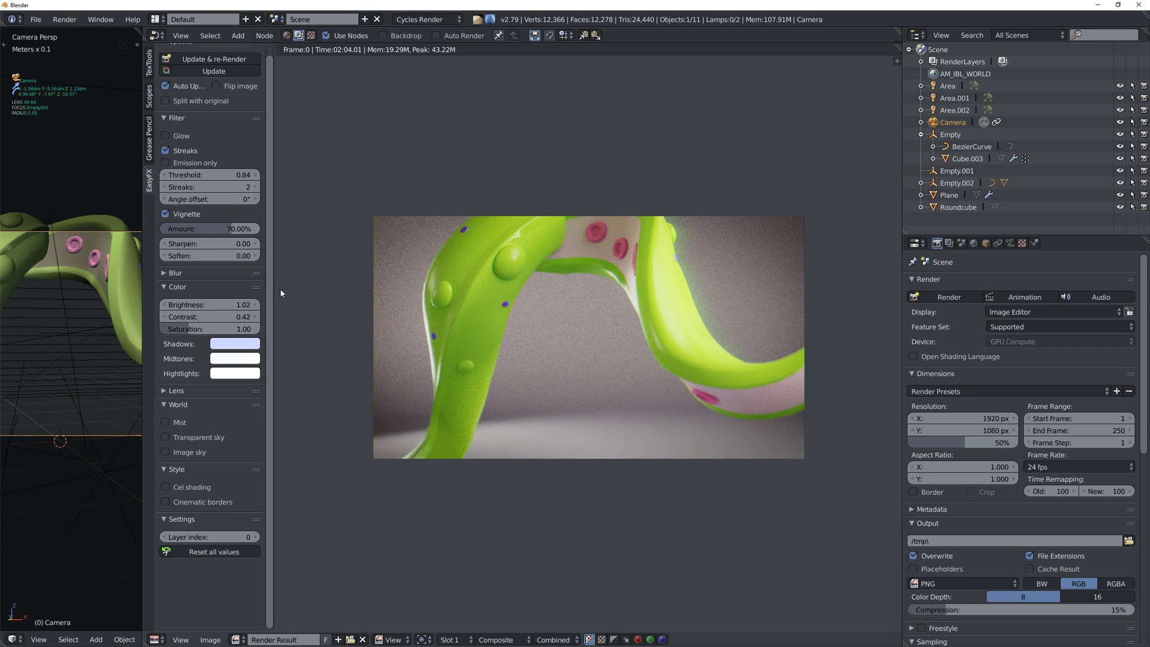
drag(276, 287, 289, 287)
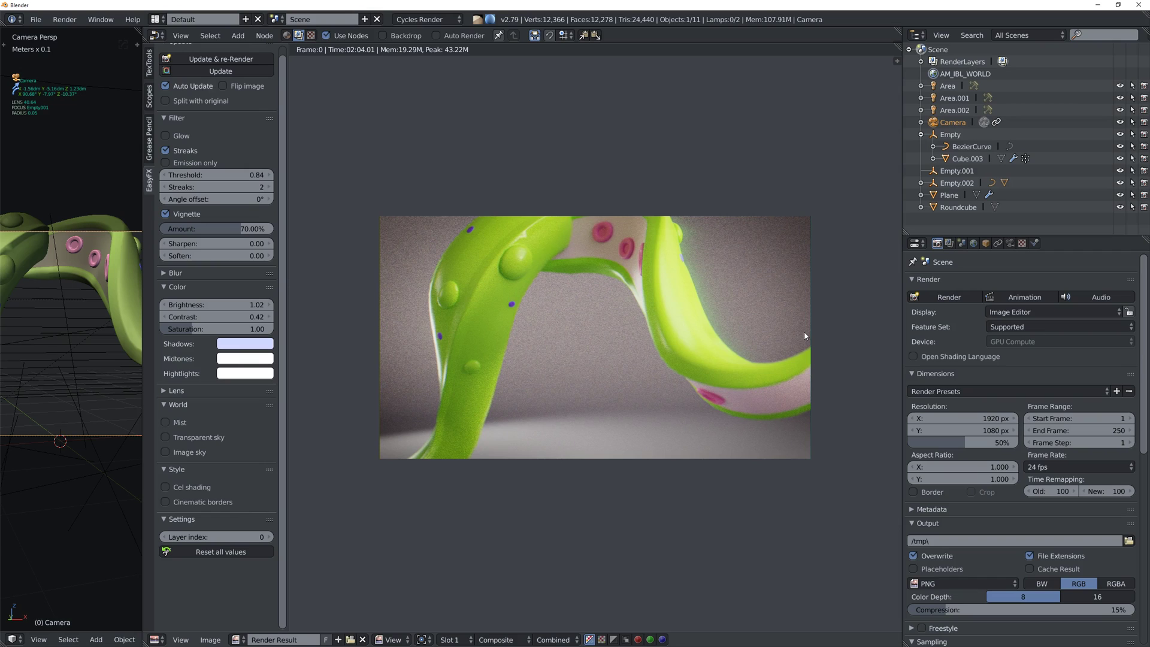